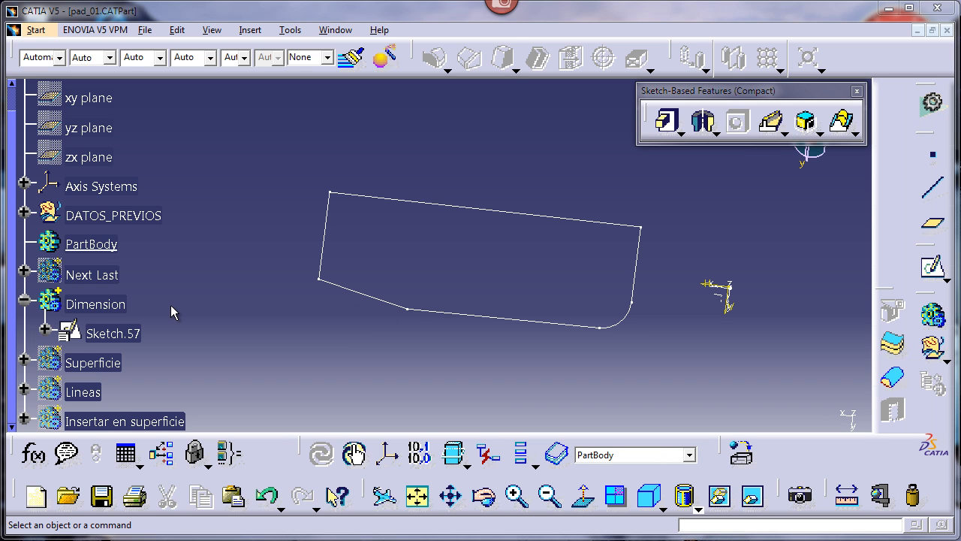
Make the Dimension body the work object and start a pad on Sketch.57 with the Dimension limit type
right_click(101, 310)
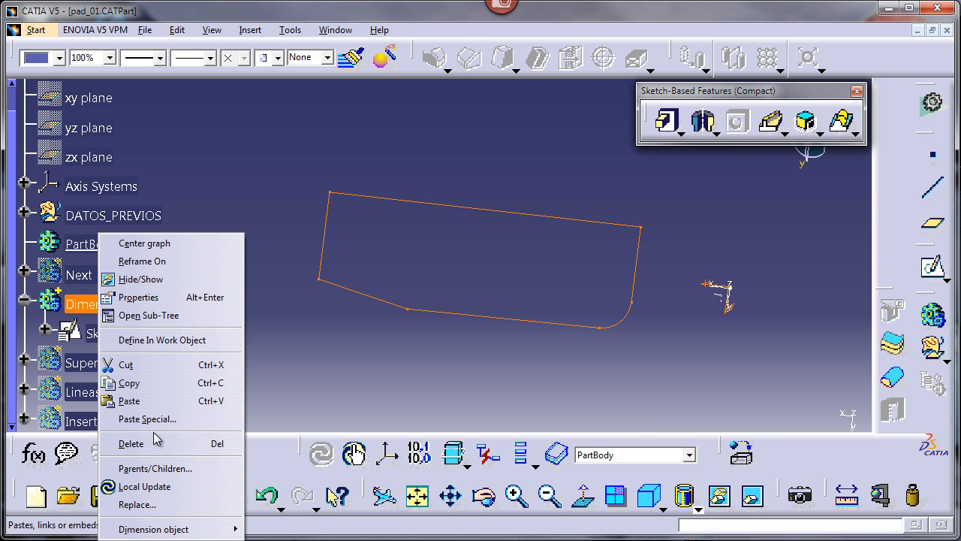
left_click(153, 341)
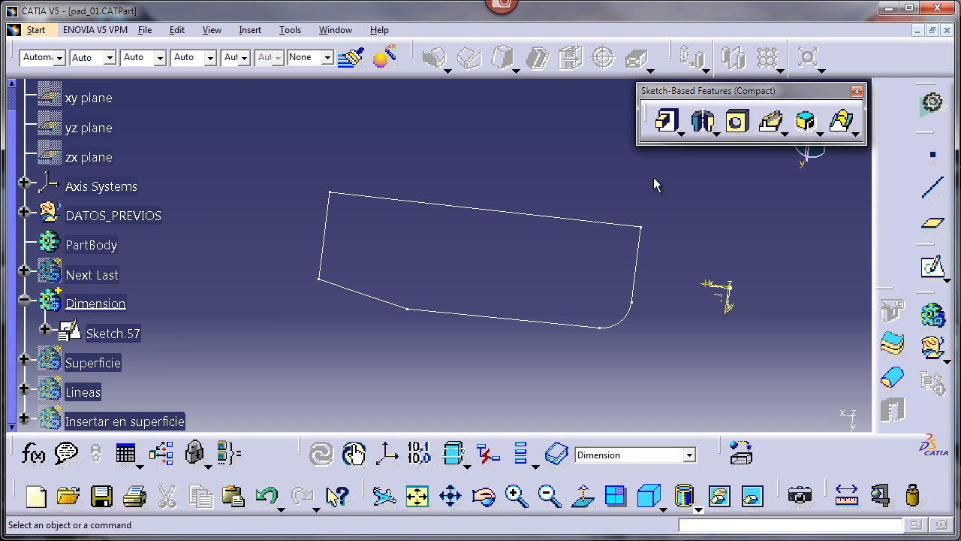
left_click(667, 122)
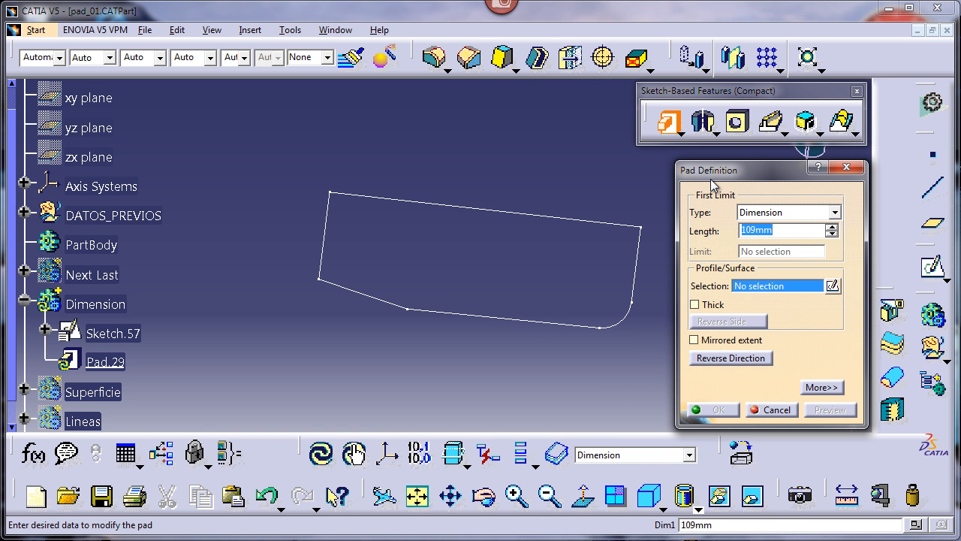
left_click_drag(710, 178, 703, 163)
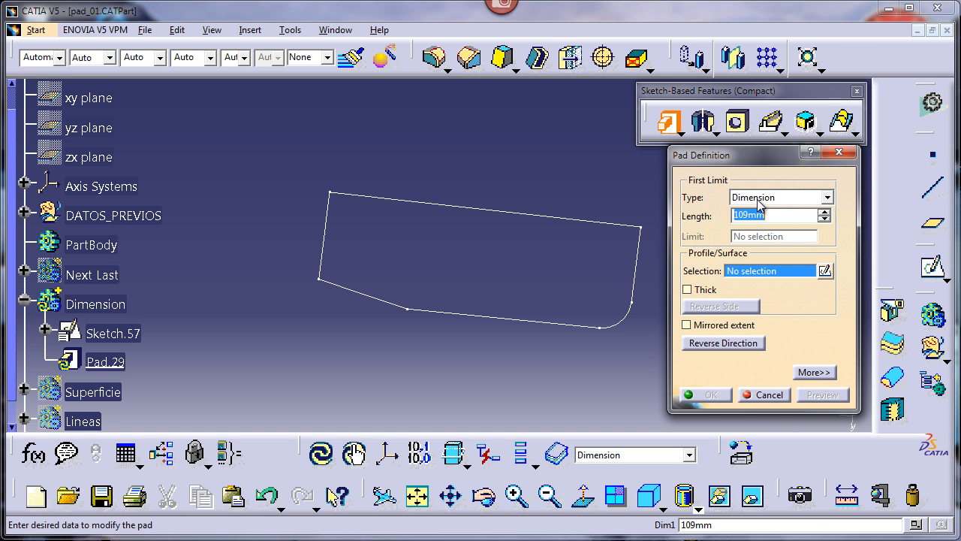
left_click(826, 198)
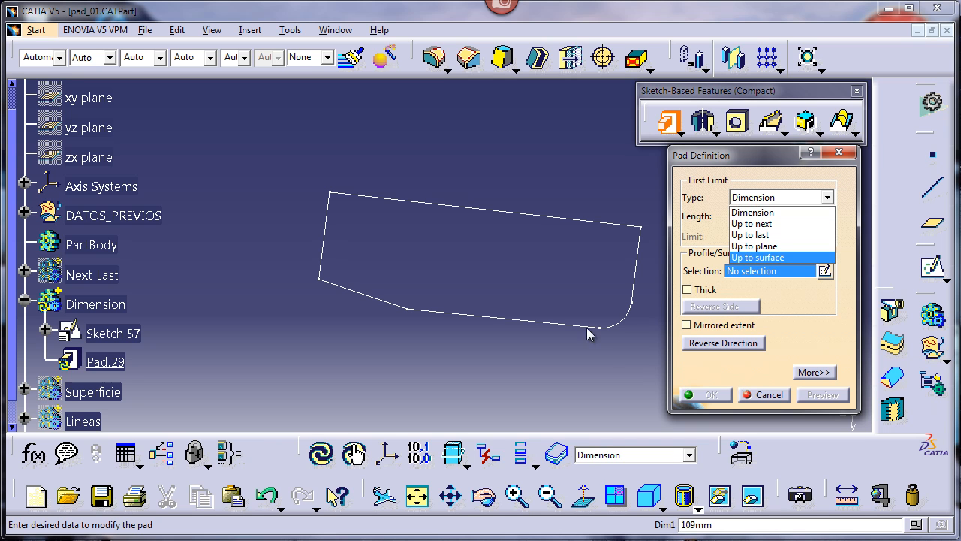
left_click(601, 359)
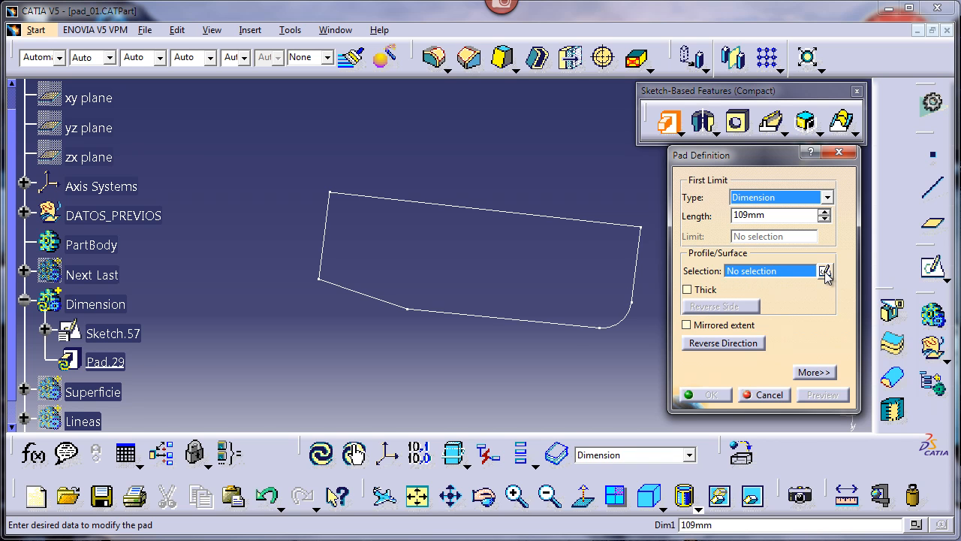
left_click(563, 329)
mouse_move(555, 328)
middle_mouse_down()
mouse_move(453, 300)
mouse_move(370, 343)
mouse_move(357, 333)
mouse_move(353, 304)
middle_mouse_up()
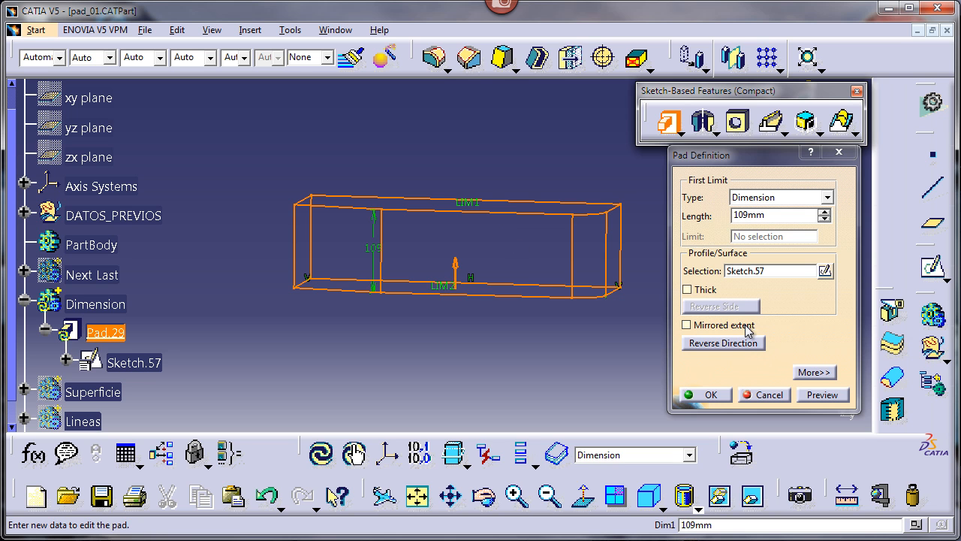
Set the pad's second limit length to 50 mm and preview the result
left_click_drag(726, 159, 635, 148)
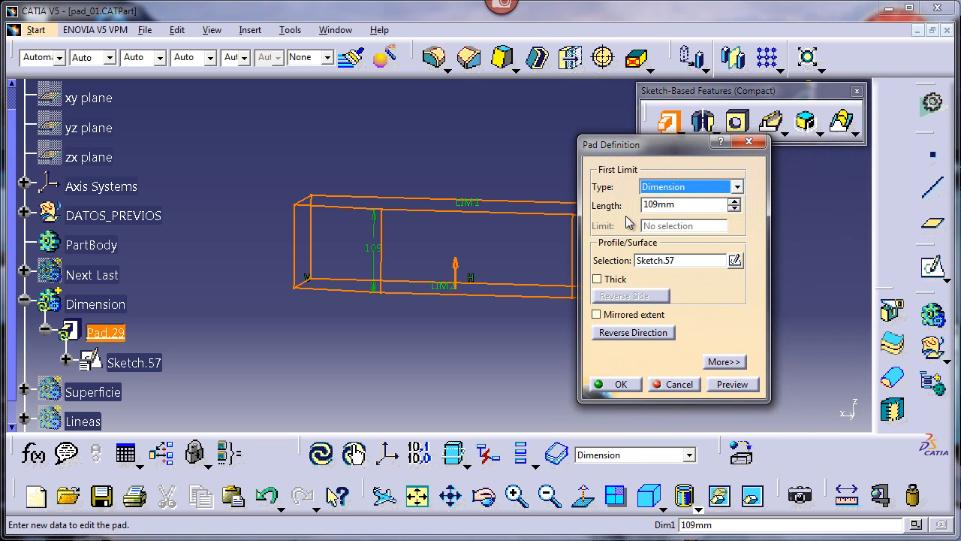
left_click(722, 362)
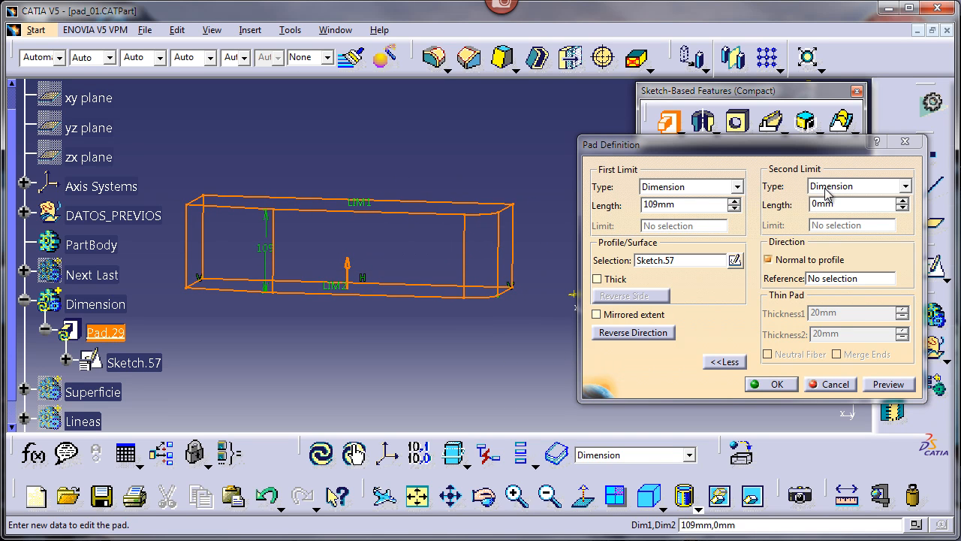
double_click(823, 200)
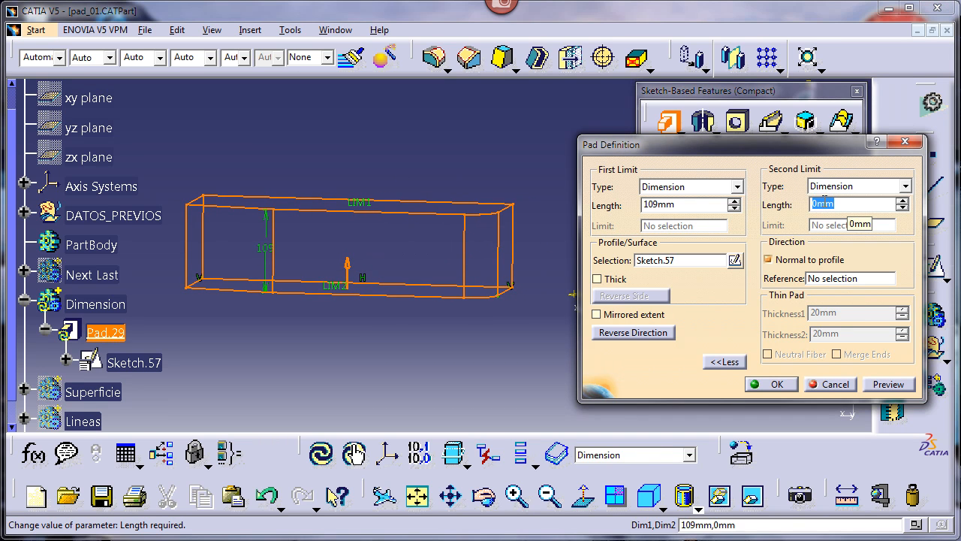
type("50")
left_click(886, 384)
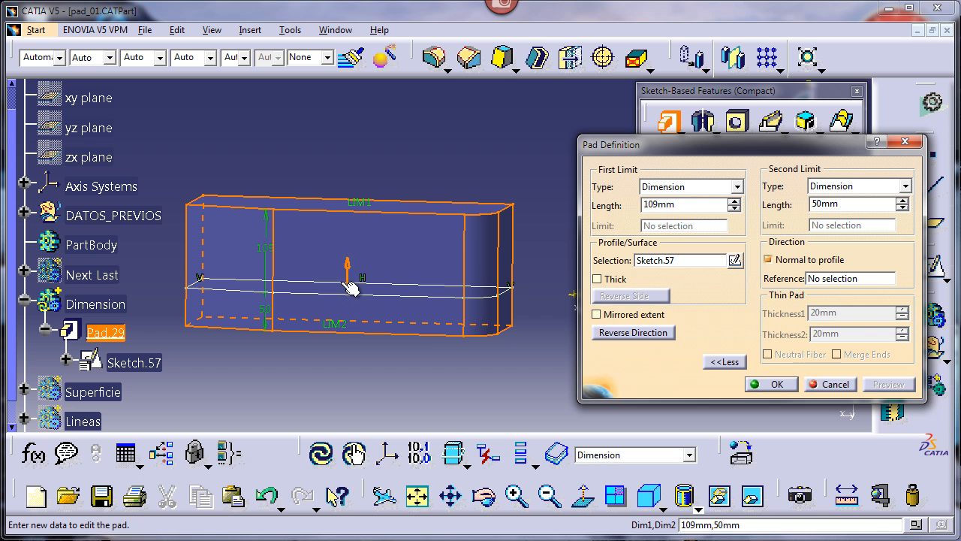
middle_click_drag(297, 341, 300, 314)
middle_click_drag(304, 314, 380, 314)
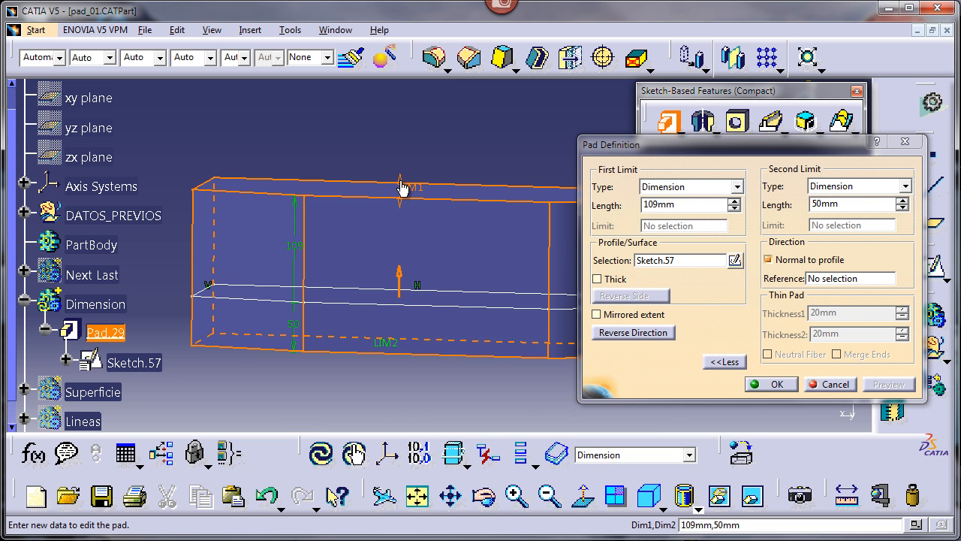
Stretch the pad's first limit to 132 mm, set the second limit to 0 mm, and preview the pad
left_click_drag(400, 188, 414, 150)
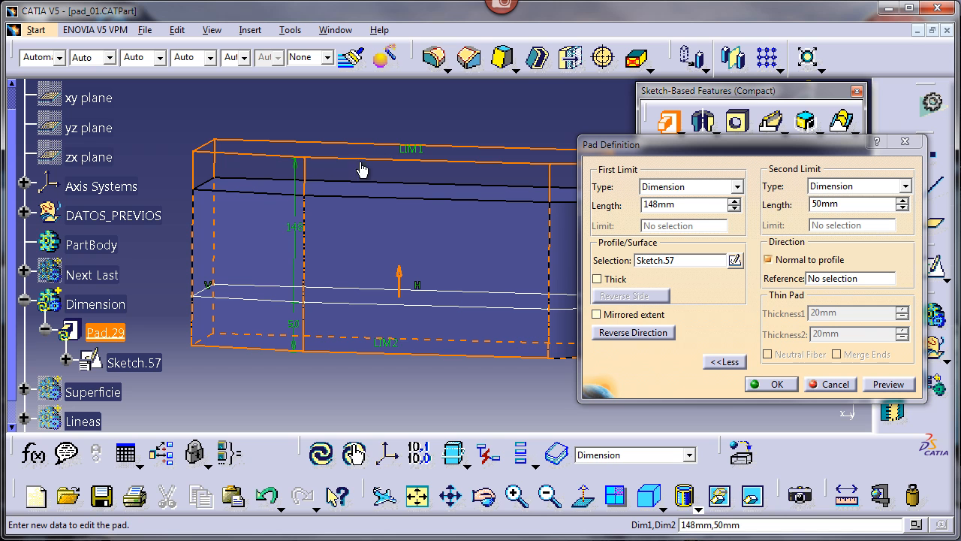
left_click_drag(408, 154, 405, 175)
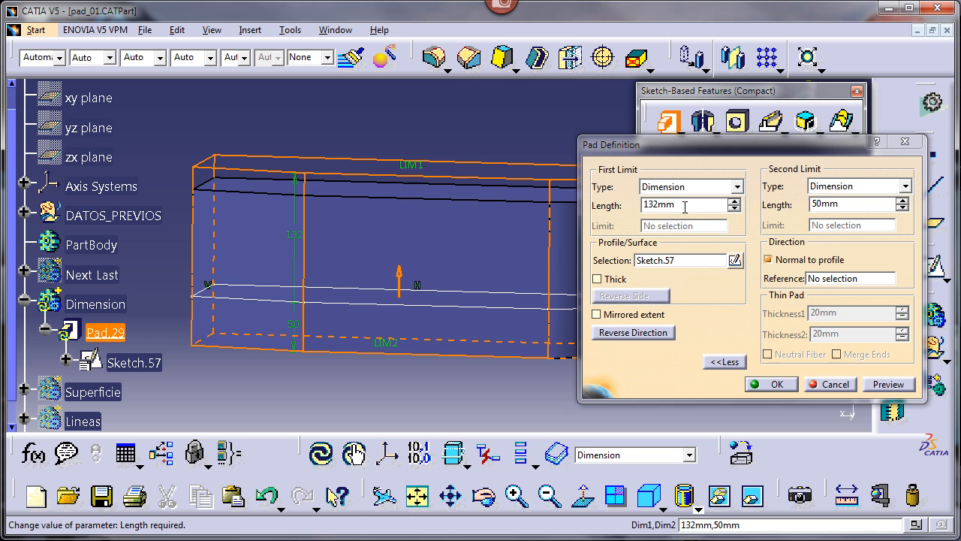
left_click_drag(685, 207, 643, 206)
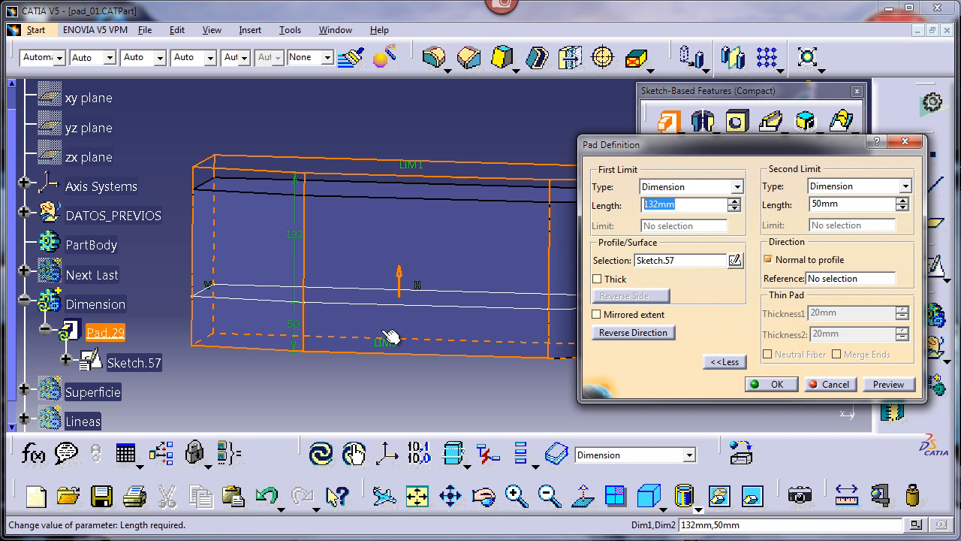
left_click(844, 204)
left_click_drag(844, 204, 813, 204)
type("0")
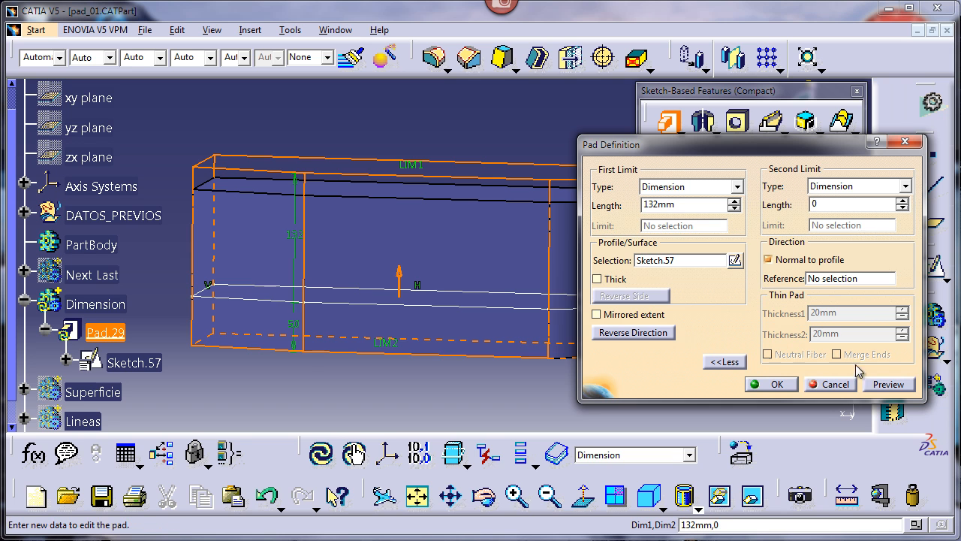
left_click(886, 385)
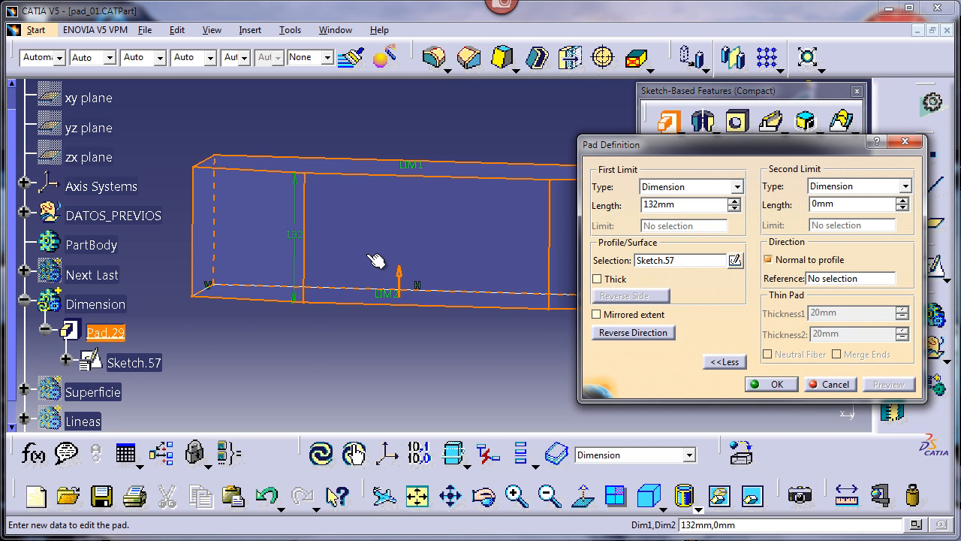
Preview the pad extruded in the reversed direction, and restore the original upward direction
left_click(644, 332)
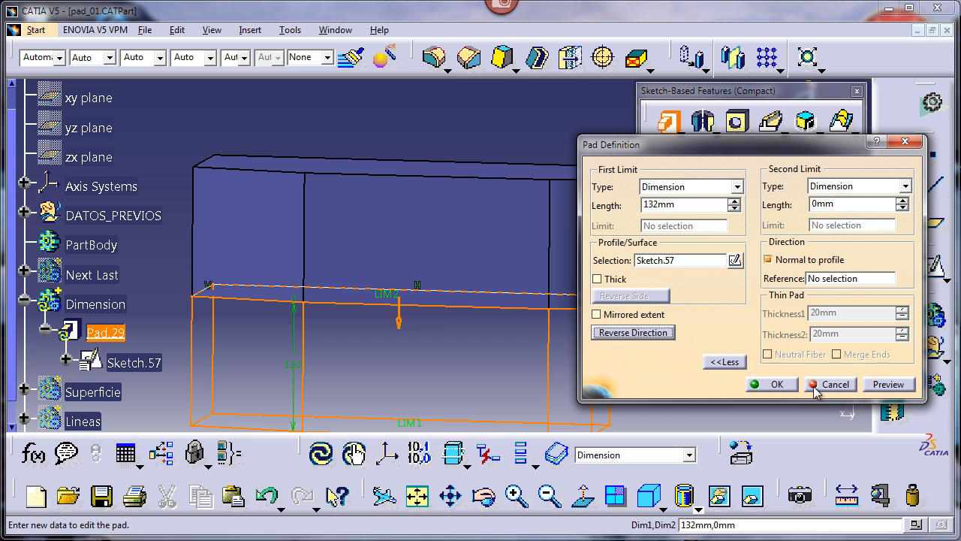
left_click(880, 385)
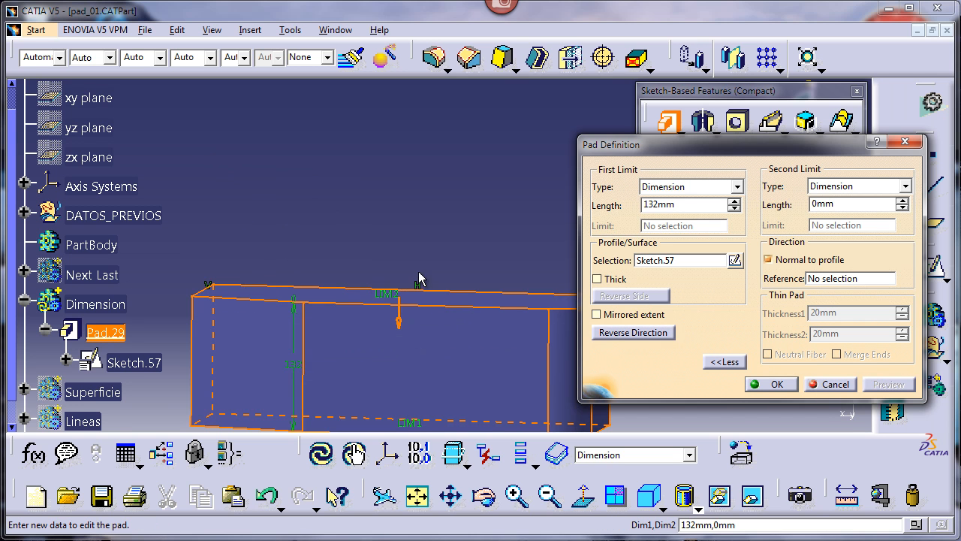
left_click(607, 333)
left_click(875, 384)
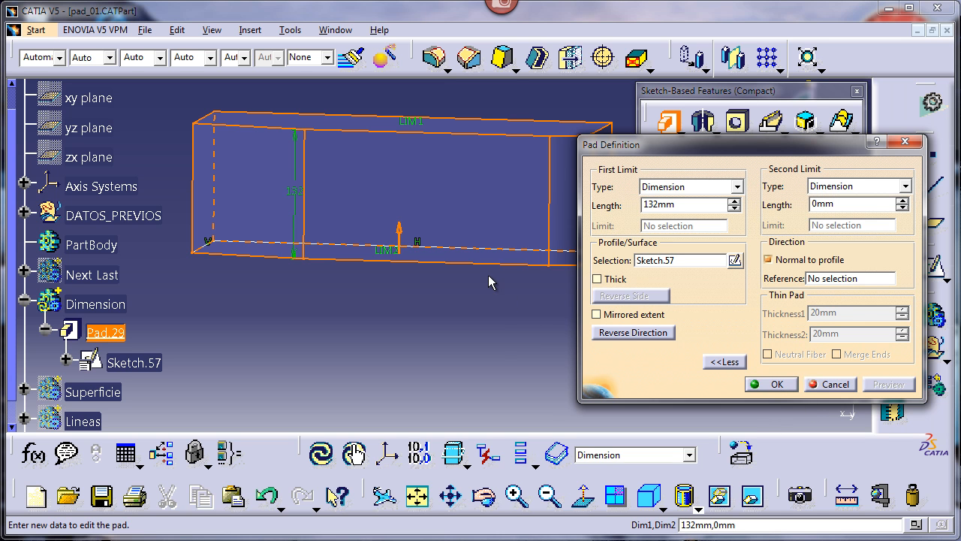
Create the pad with the defined limits and clear its selection
left_click(760, 384)
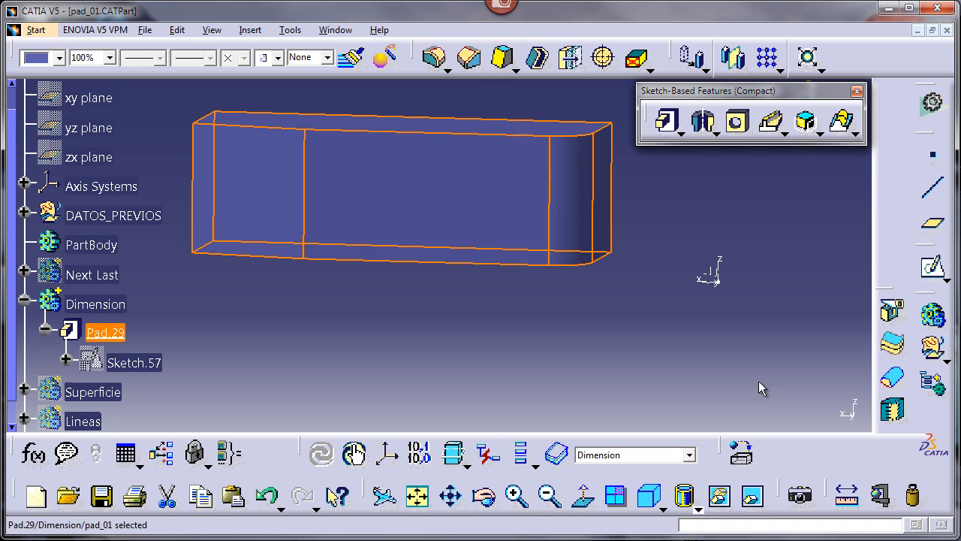
left_click(579, 377)
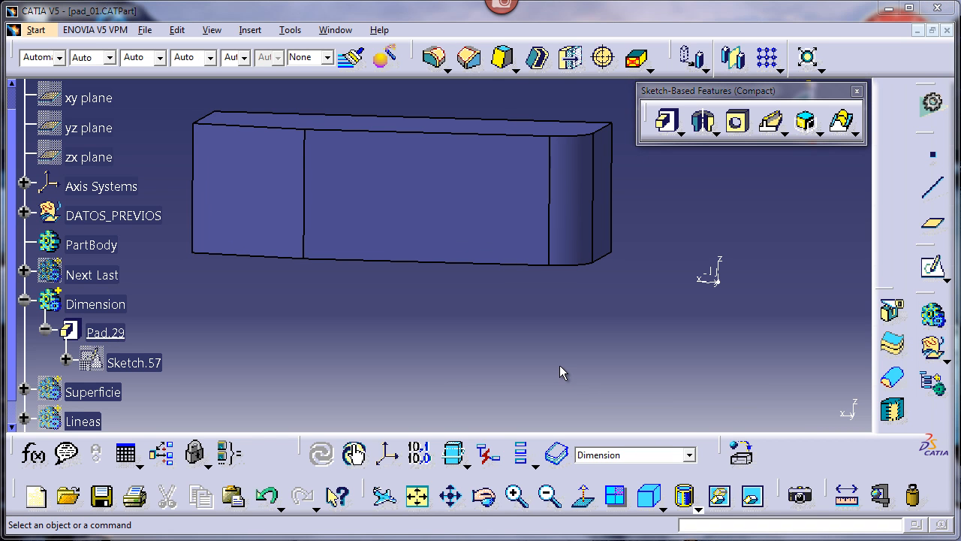
Reopen the pad's definition and enable the Thick option
double_click(122, 341)
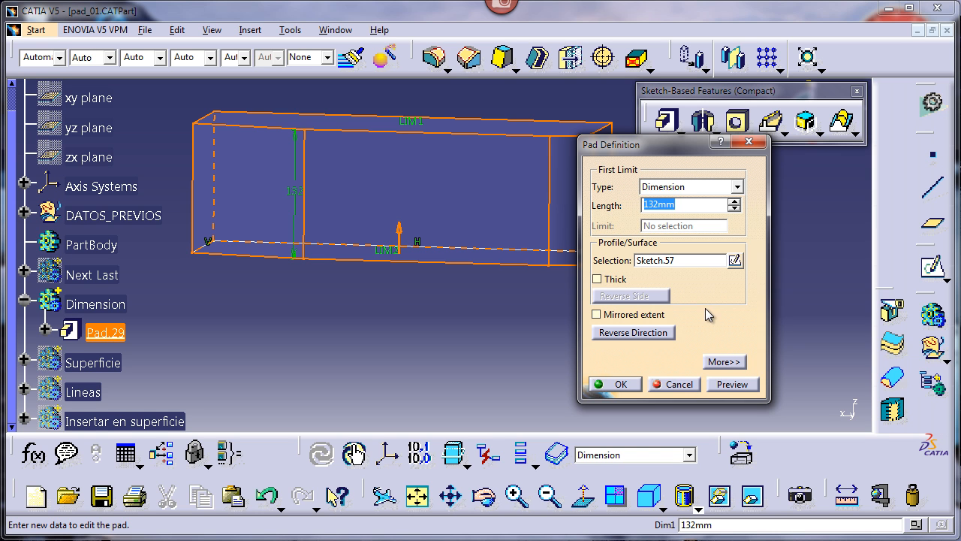
left_click(598, 279)
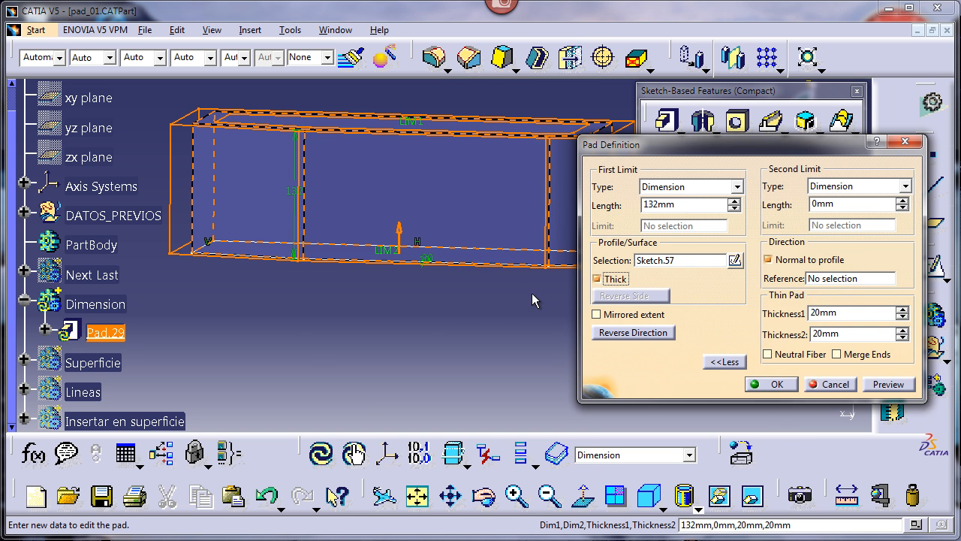
middle_click_drag(425, 319, 390, 355)
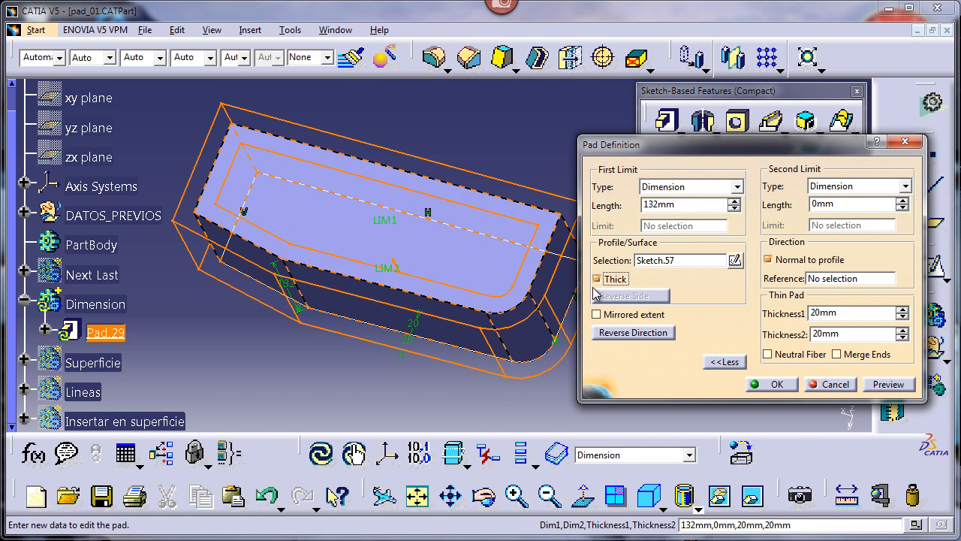
Set the thin pad's Thickness1 to 5 mm and Thickness2 to 15 mm, and preview the hollow walls
double_click(845, 313)
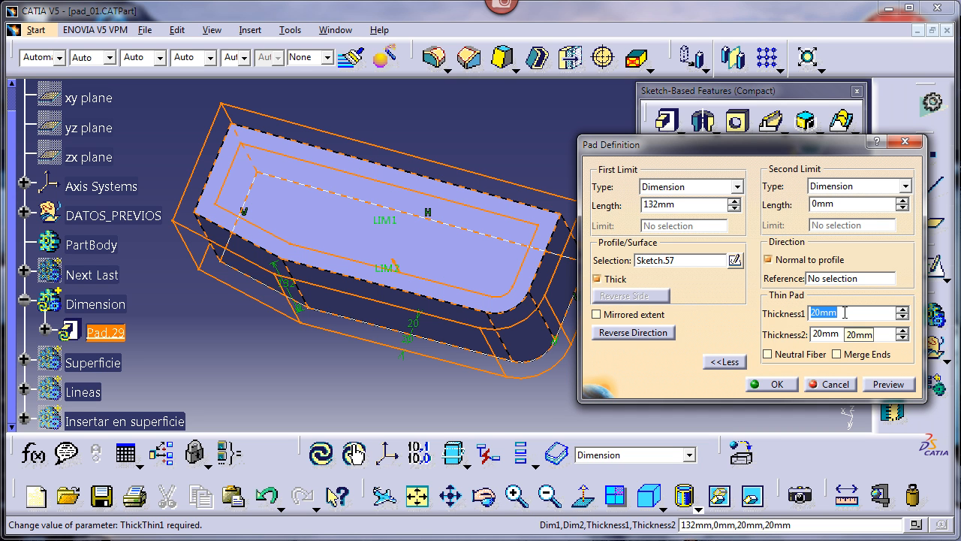
type("5")
double_click(831, 334)
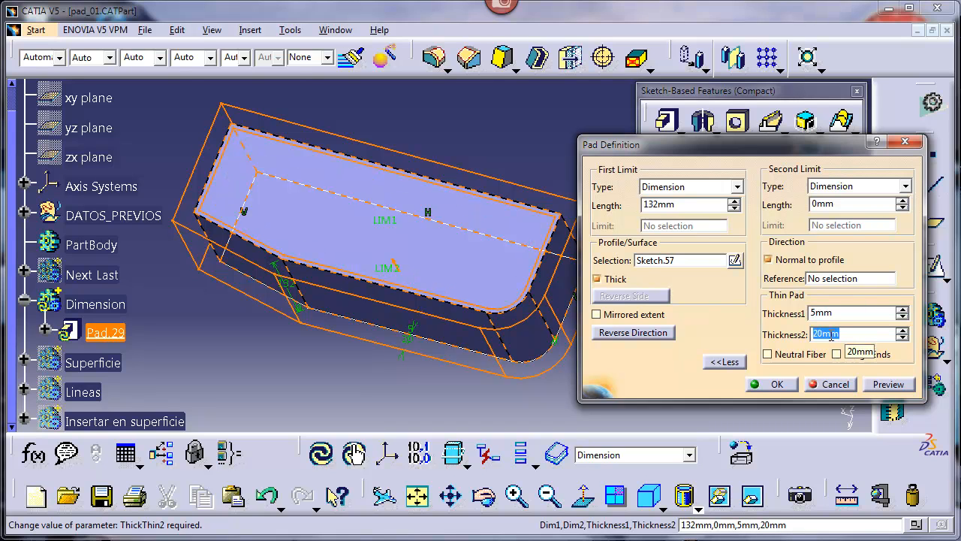
type("15")
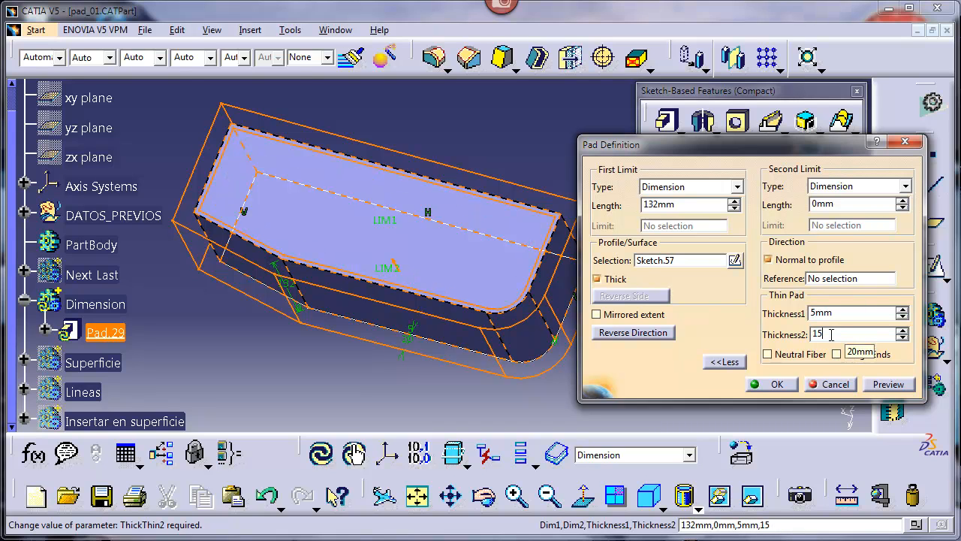
left_click(886, 384)
middle_click_drag(371, 328, 386, 279)
middle_click_drag(369, 354, 345, 379)
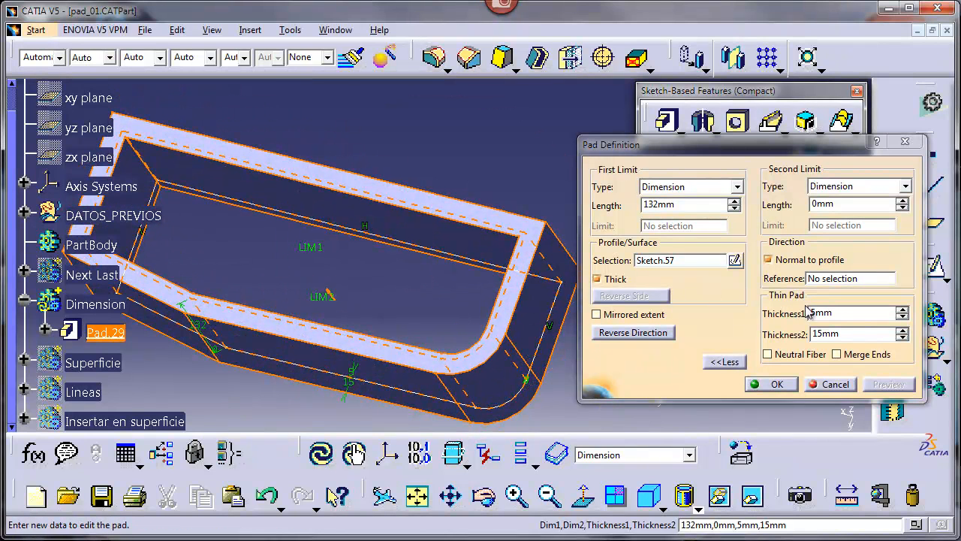
Set the thin pad's Thickness1 to 10 mm and apply the change
middle_click_drag(379, 301, 480, 322)
double_click(837, 314)
type("10")
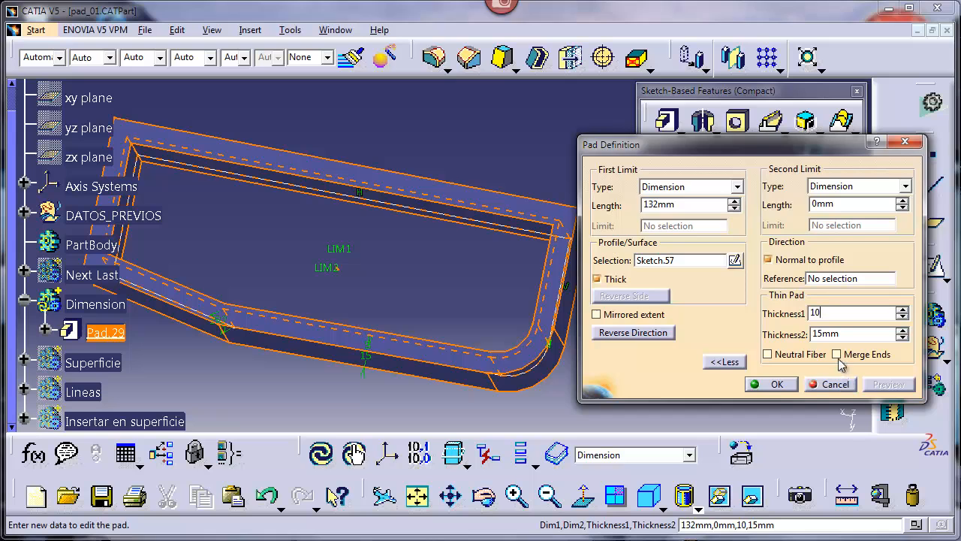
key("Return")
middle_click_drag(598, 302, 687, 304)
Reopen the thin pad's definition, set Thickness2 to 50 mm, and preview the wall
double_click(105, 333)
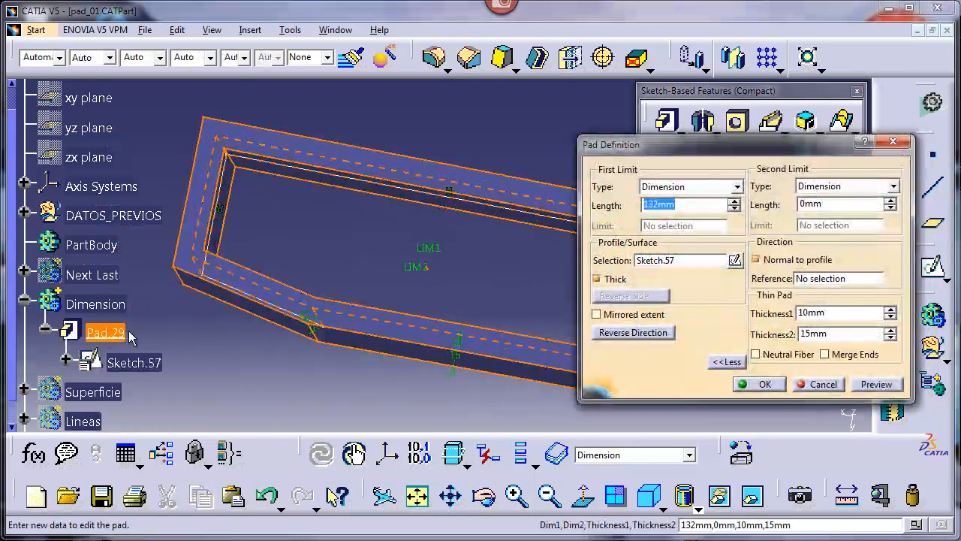
mouse_move(272, 318)
middle_mouse_down()
mouse_move(273, 329)
mouse_move(315, 330)
mouse_move(431, 294)
mouse_move(466, 352)
middle_mouse_up()
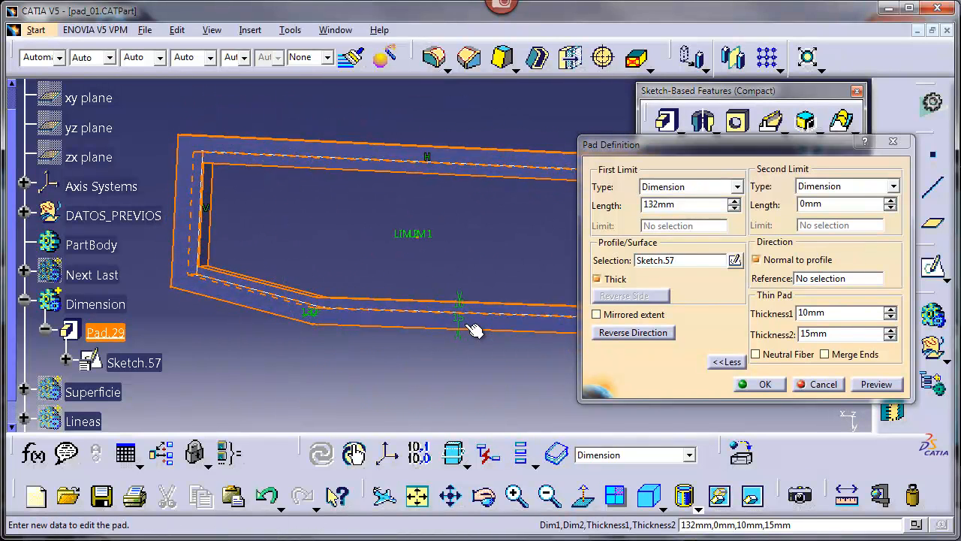
middle_click_drag(464, 304, 448, 349)
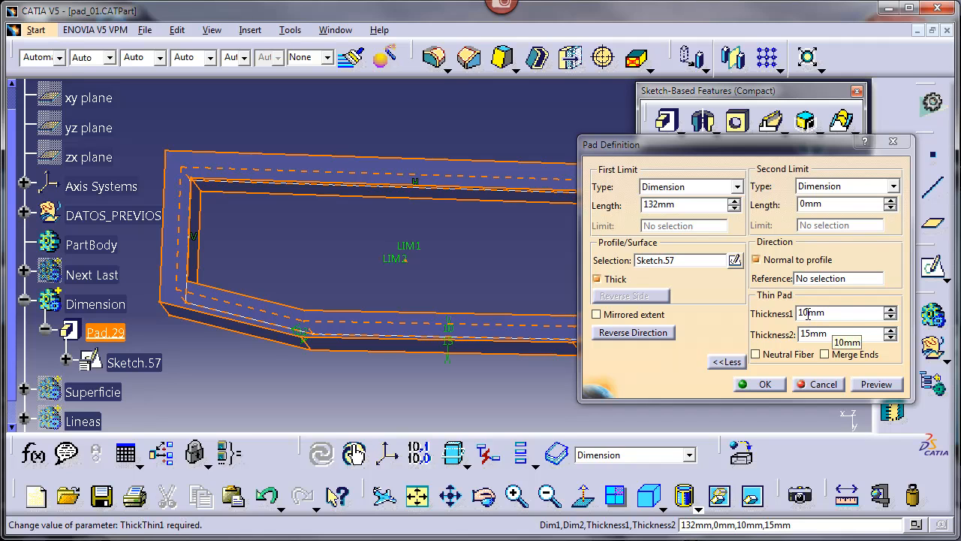
double_click(820, 334)
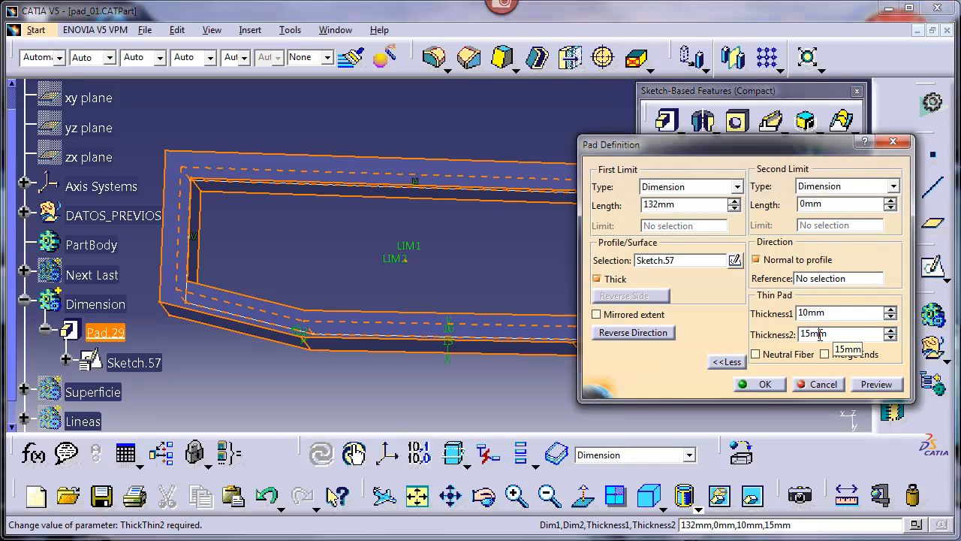
type("50")
left_click(876, 383)
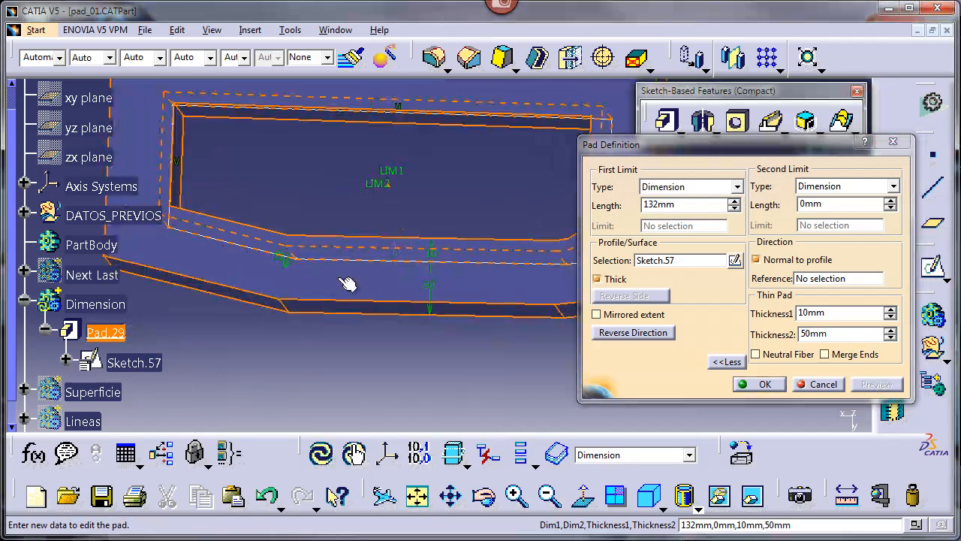
Turn off the Thick option in the pad's definition and preview the solid pad
middle_click_drag(343, 278, 350, 300)
middle_click_drag(355, 341, 350, 337)
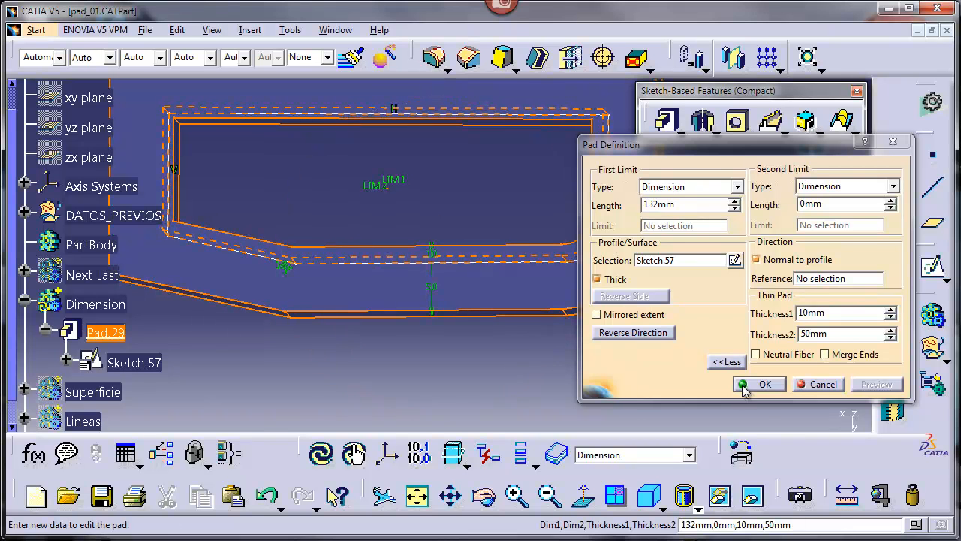
middle_click_drag(496, 339, 450, 333)
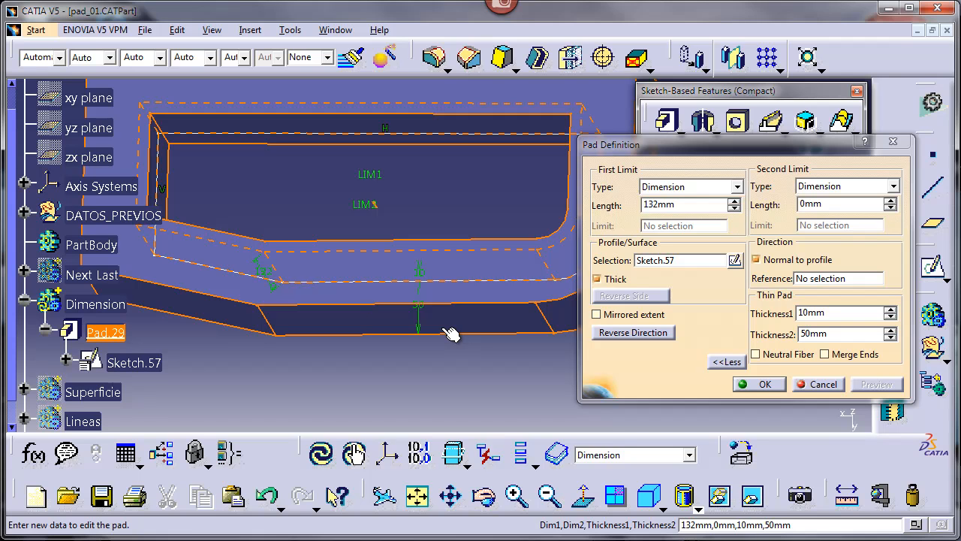
left_click(597, 279)
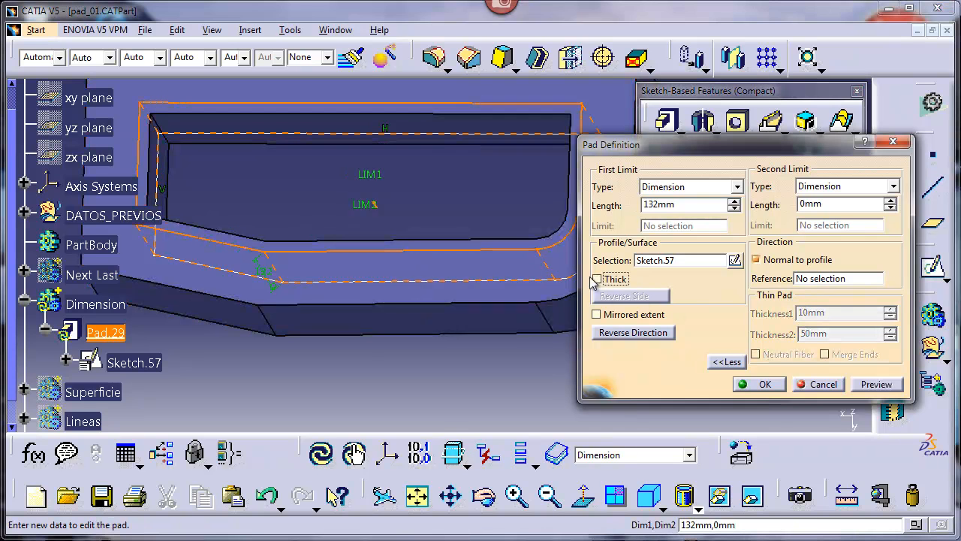
left_click(876, 384)
Enable Mirrored extent to extrude the pad equally on both sides of its sketch, and examine the resulting limits
middle_click_drag(318, 311, 391, 162)
middle_click_drag(396, 220, 421, 286)
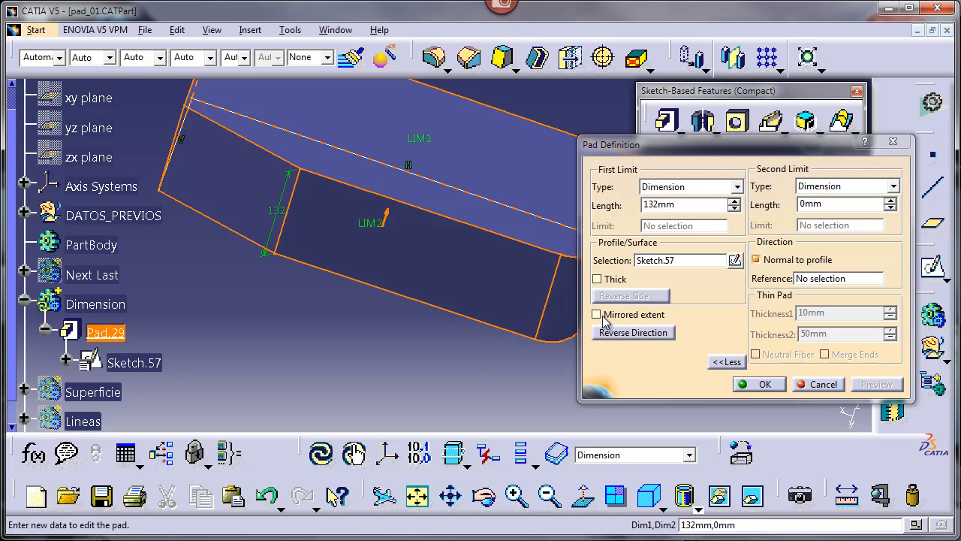
middle_click_drag(418, 266, 455, 257)
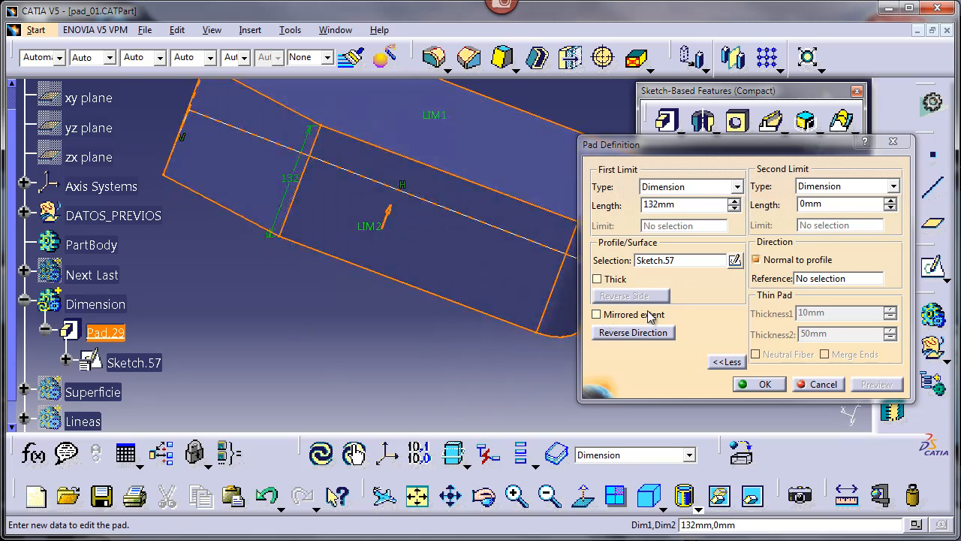
left_click(634, 315)
middle_click_drag(508, 315, 383, 273)
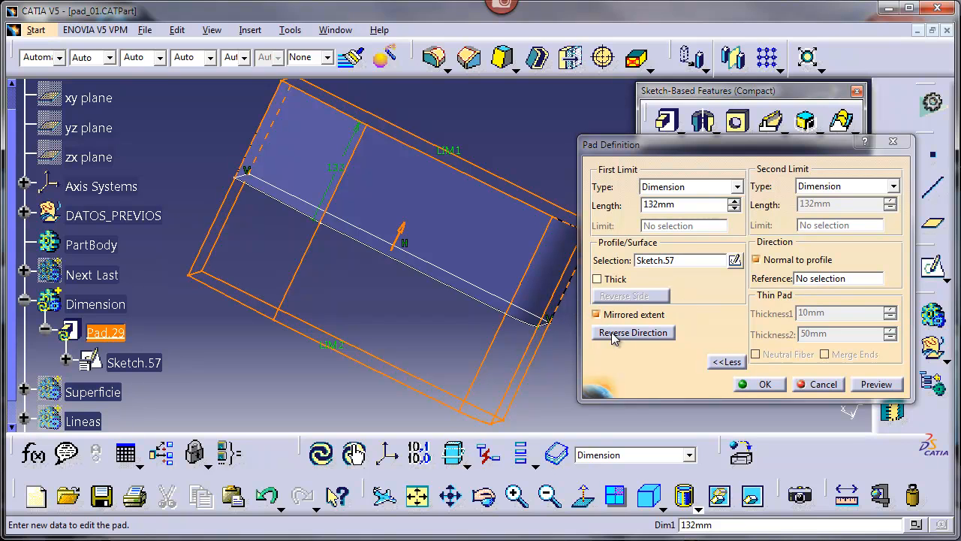
middle_click_drag(459, 210, 417, 260)
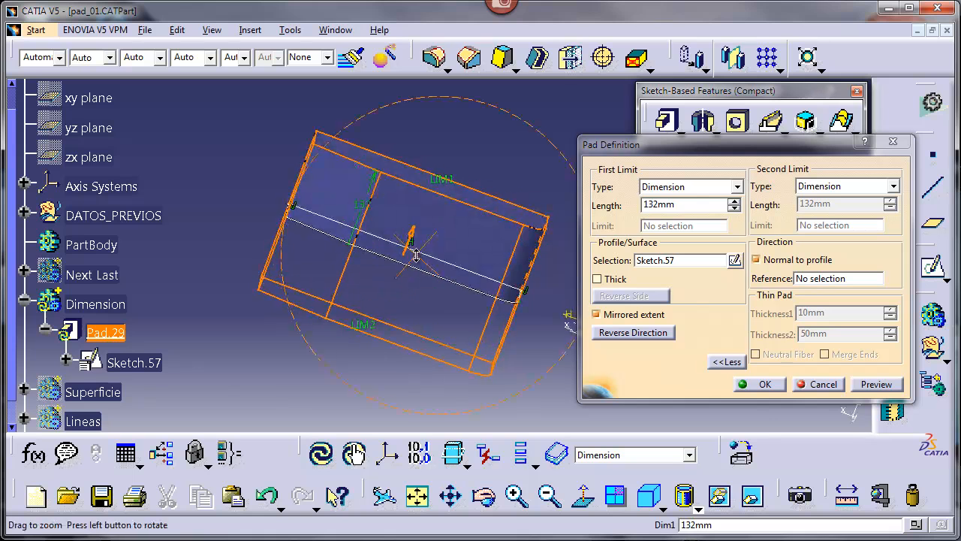
middle_click_drag(403, 366, 420, 292)
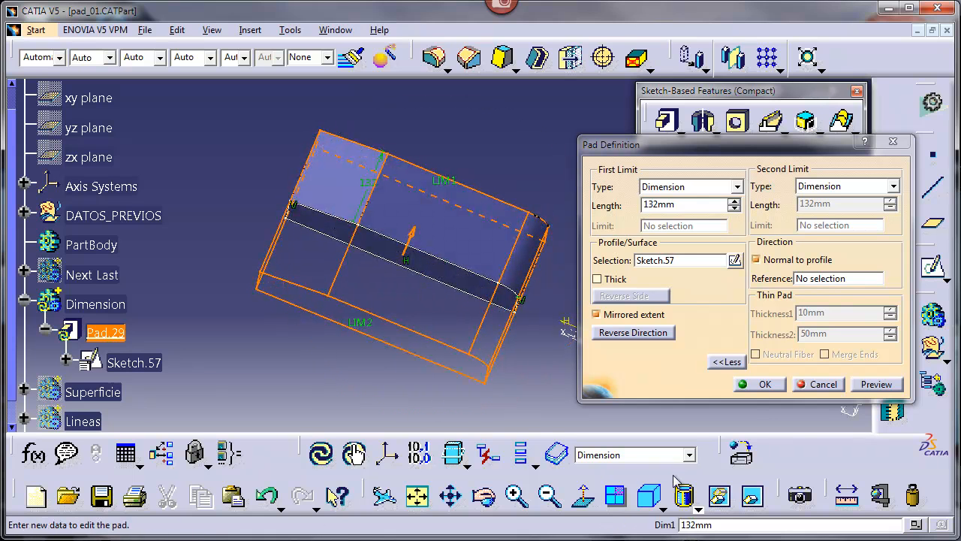
Turn off Mirrored extent, preview the one-sided pad, and accept its definition
left_click(610, 318)
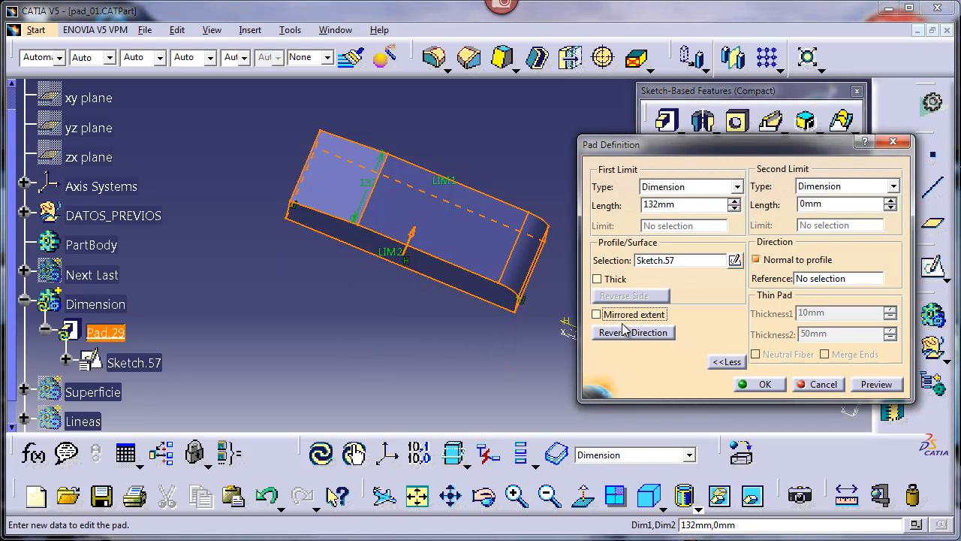
left_click(878, 384)
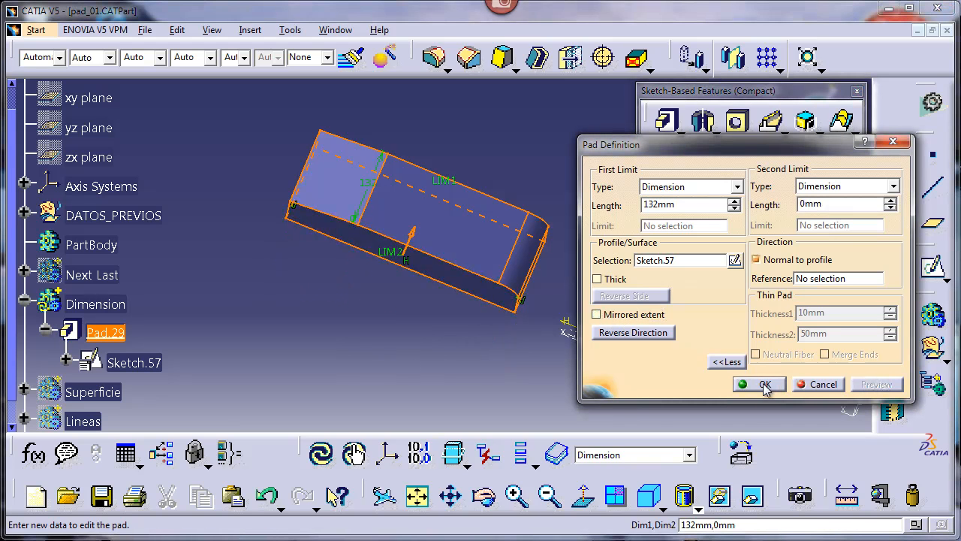
left_click(764, 385)
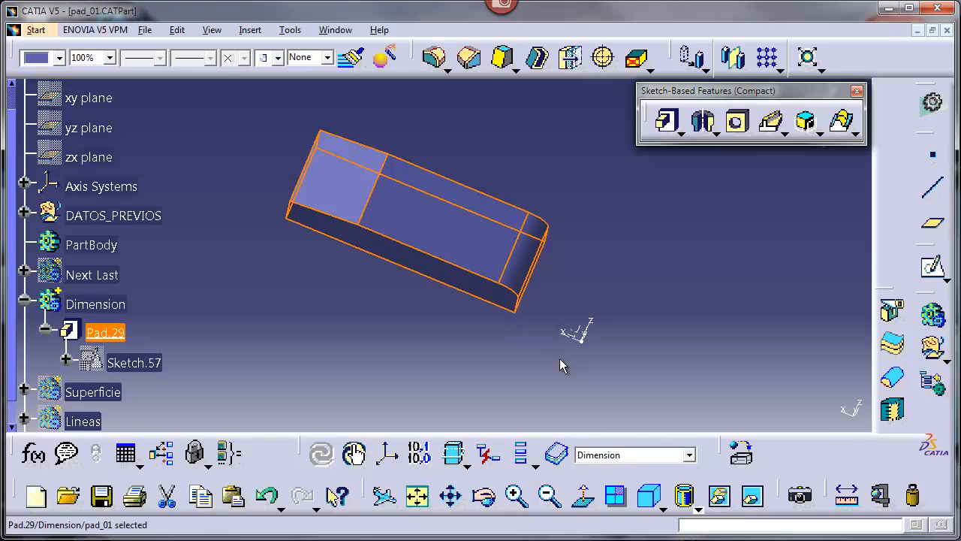
left_click(560, 358)
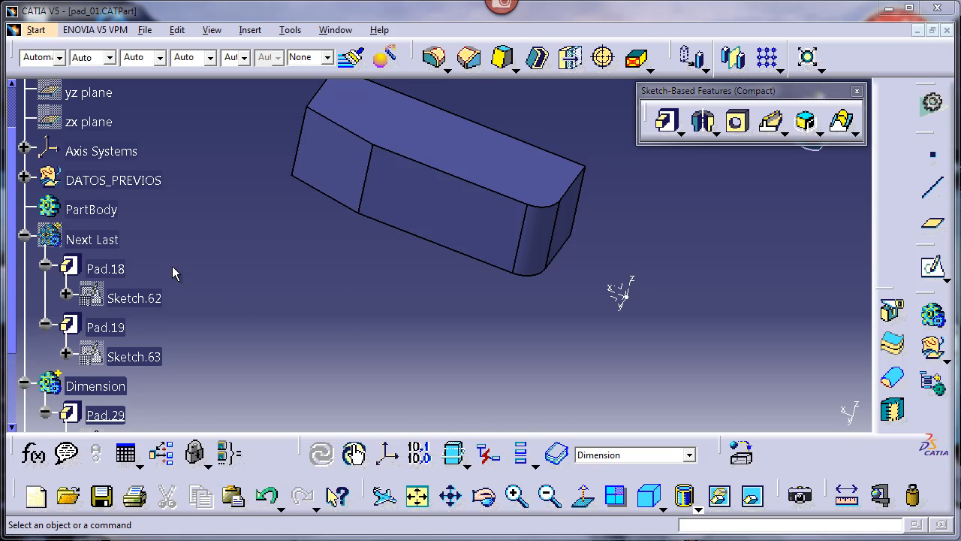
Show the Next Last body and hide the Dimension body
right_click(93, 241)
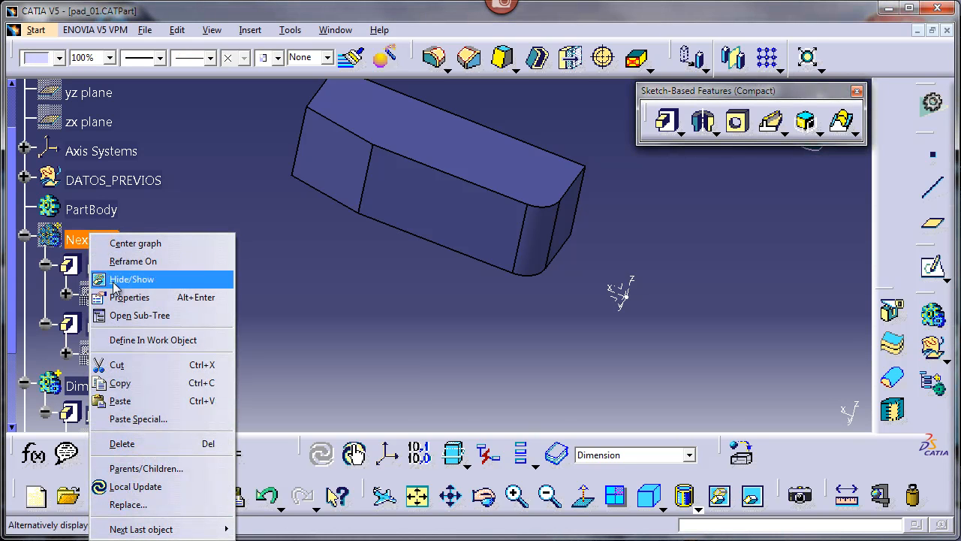
left_click(129, 286)
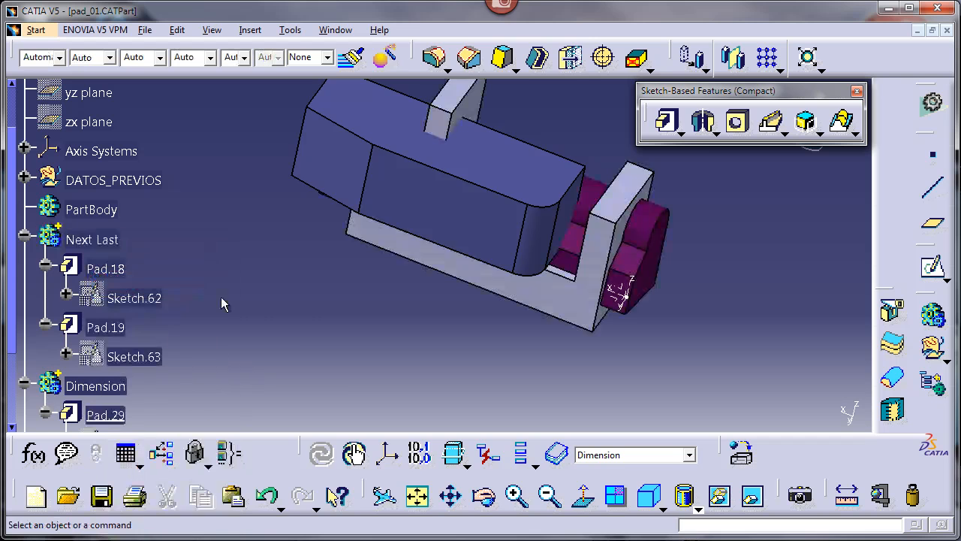
left_click(96, 386)
right_click(112, 385)
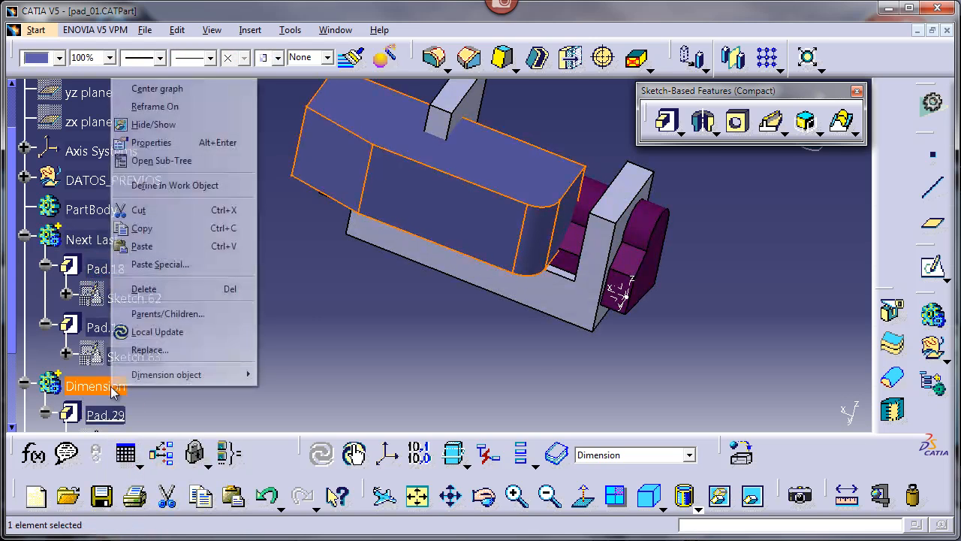
left_click(151, 126)
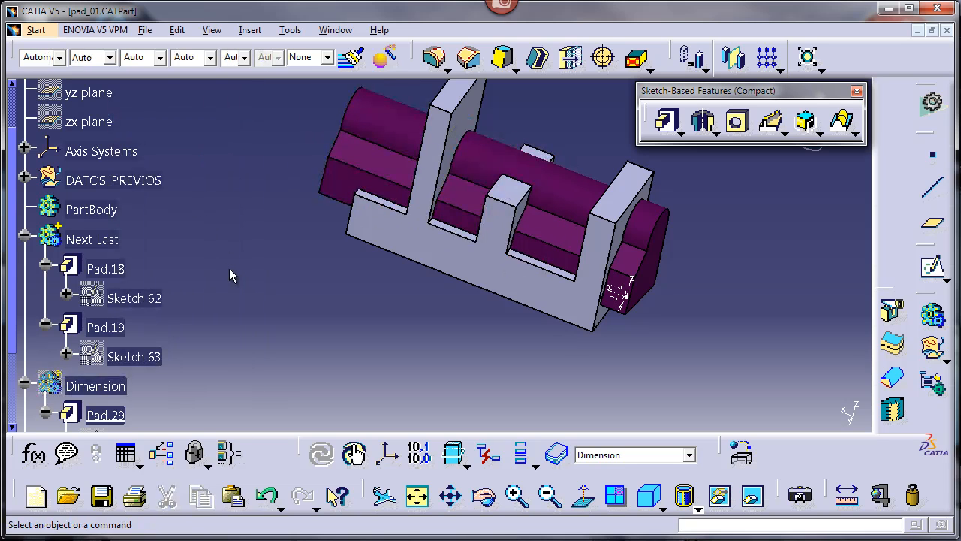
Define the Next Last body as the in-work object
right_click(122, 237)
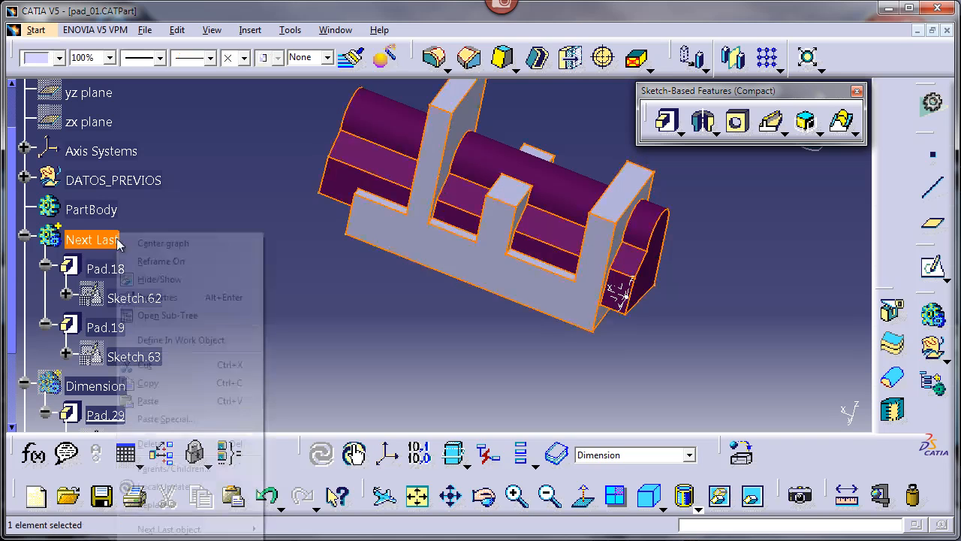
left_click(167, 344)
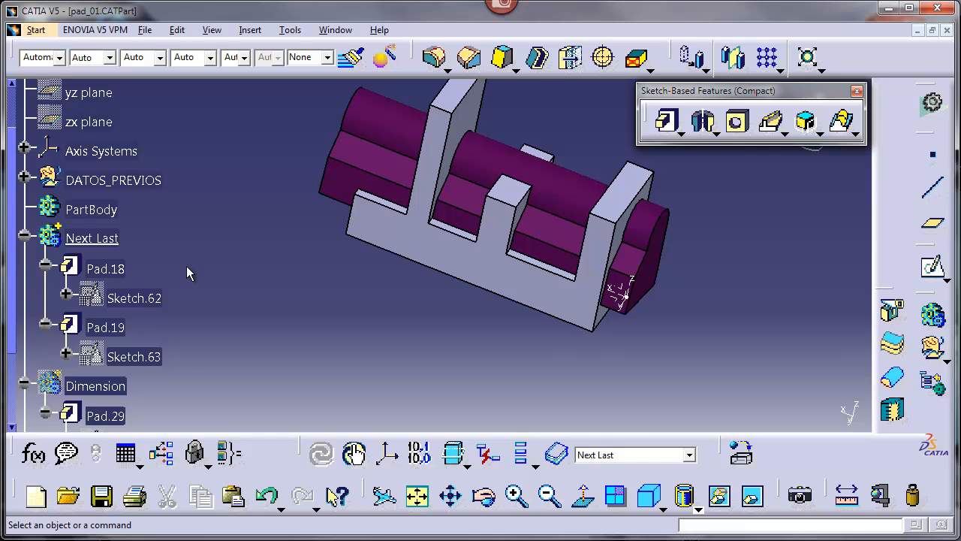
left_click(113, 272)
left_click(353, 274)
Change the first limit of Pad.19 to the Dimension type with a 25 mm length and accept it
double_click(113, 328)
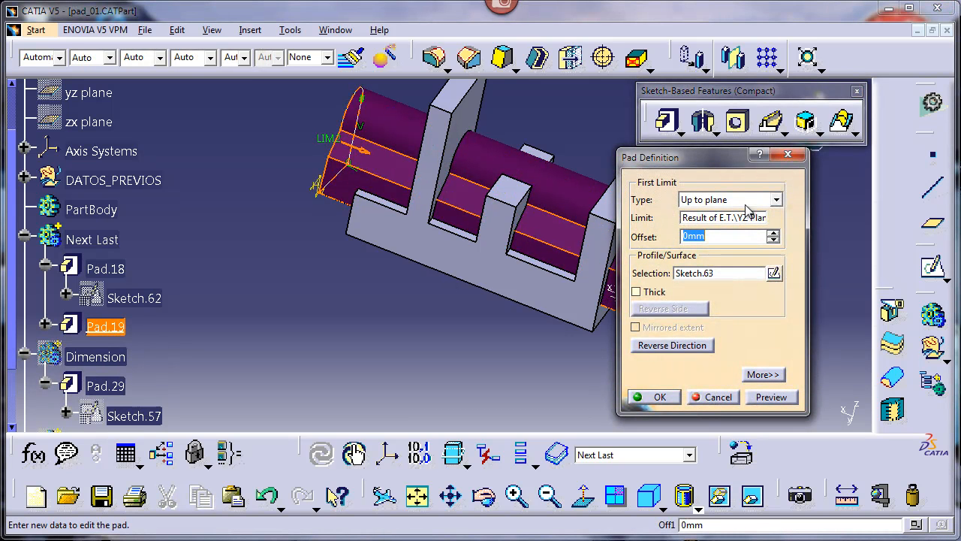
left_click(776, 201)
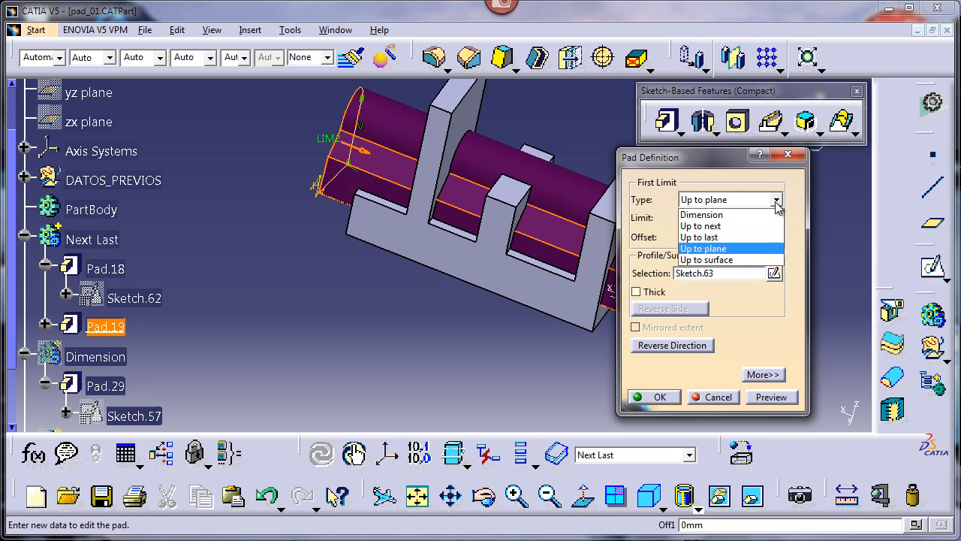
left_click(715, 216)
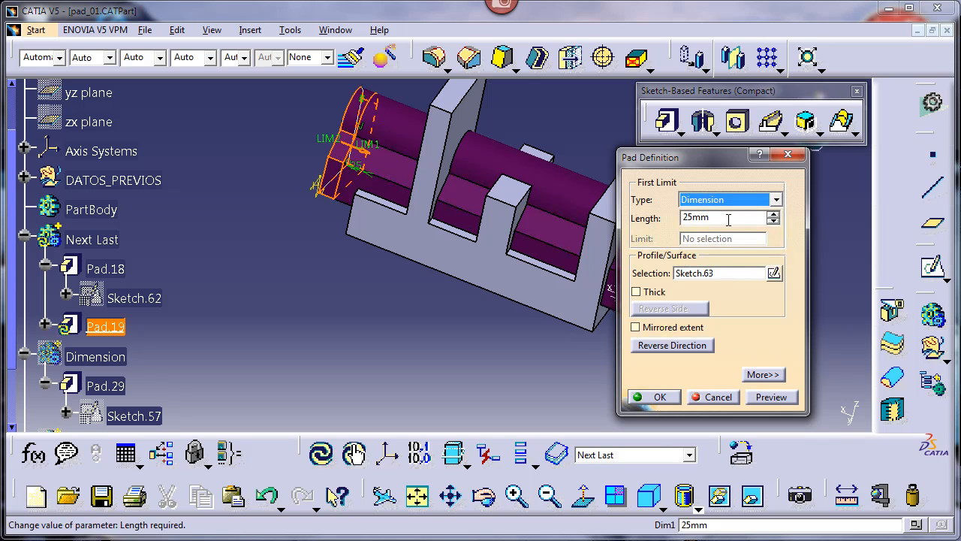
left_click(657, 397)
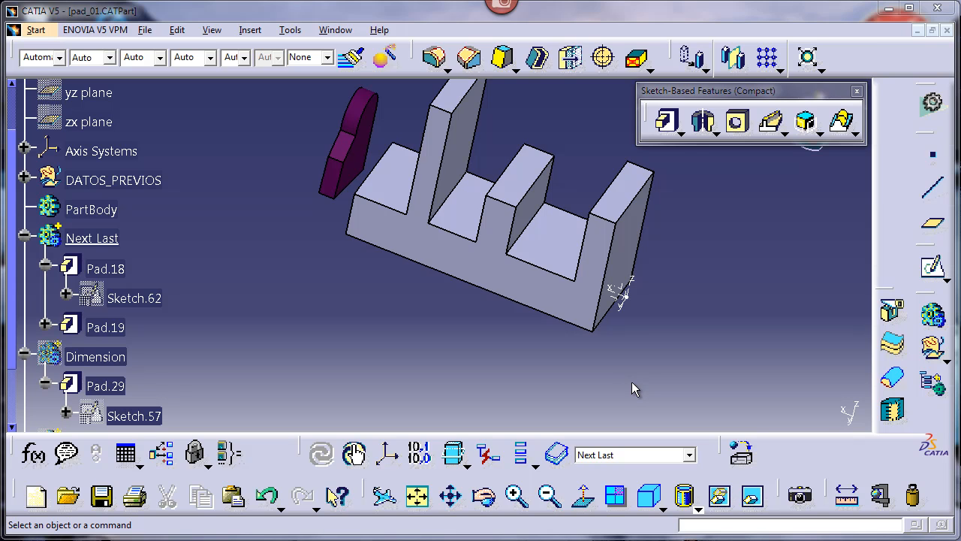
Reopen the purple pad's definition, set its first limit to Up to plane with the YZ plane as limit, and preview it
double_click(353, 169)
mouse_move(473, 293)
middle_mouse_down()
mouse_move(341, 304)
mouse_move(326, 334)
mouse_move(371, 350)
mouse_move(438, 343)
mouse_move(605, 257)
middle_mouse_up()
left_click(776, 199)
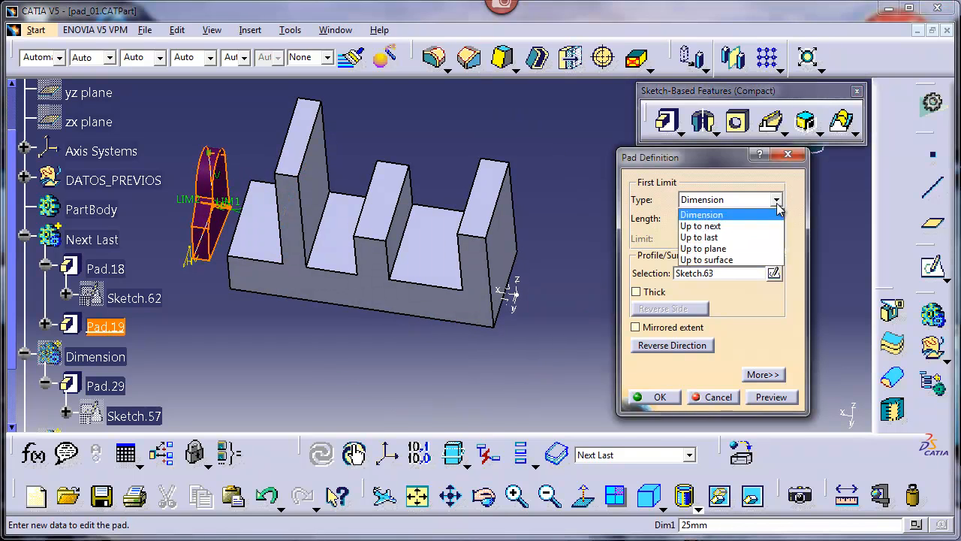
left_click(725, 251)
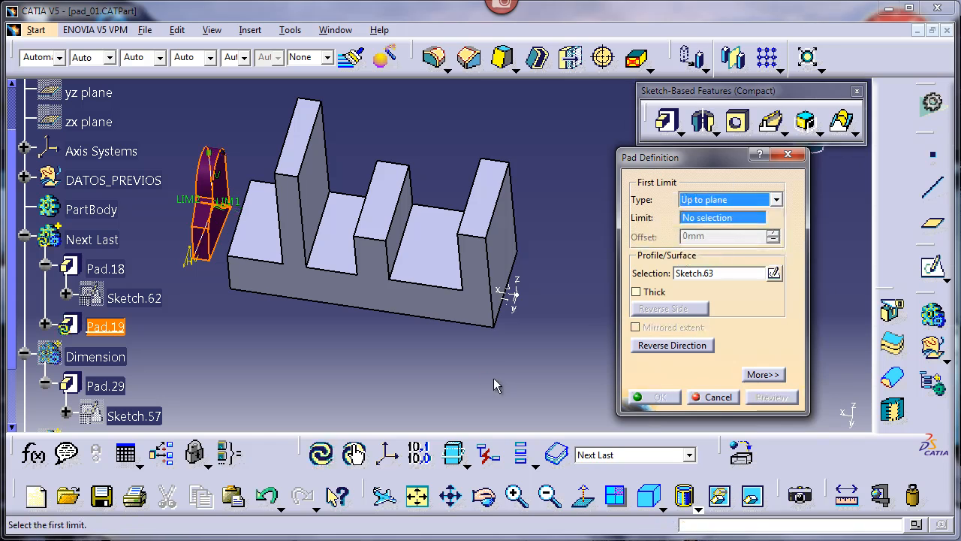
middle_click_drag(495, 367, 390, 335)
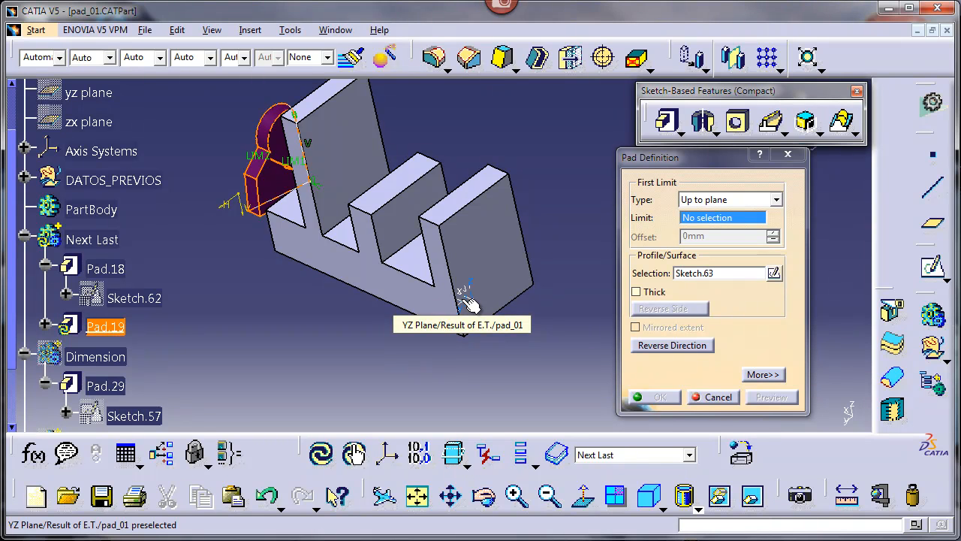
left_click(464, 301)
middle_click_drag(453, 353, 476, 390)
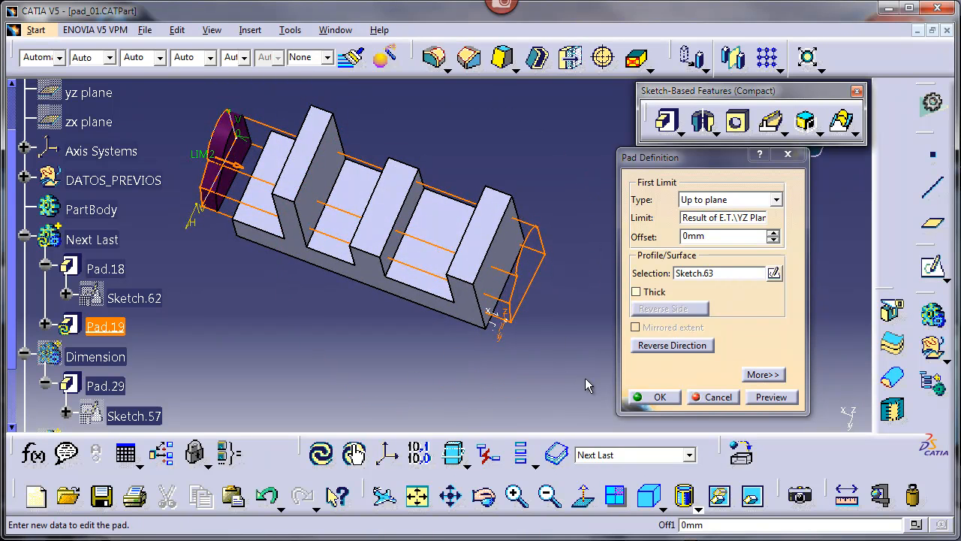
left_click(789, 398)
middle_click_drag(563, 346, 539, 322)
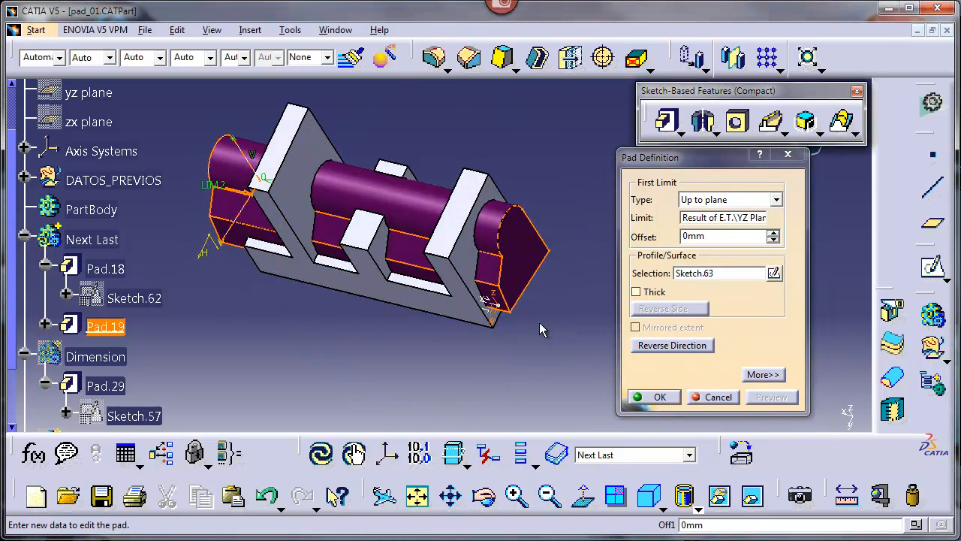
Set the purple pad's offset from the limiting YZ plane to -10 mm, apply it, and inspect the pad's end
double_click(716, 238)
type("-")
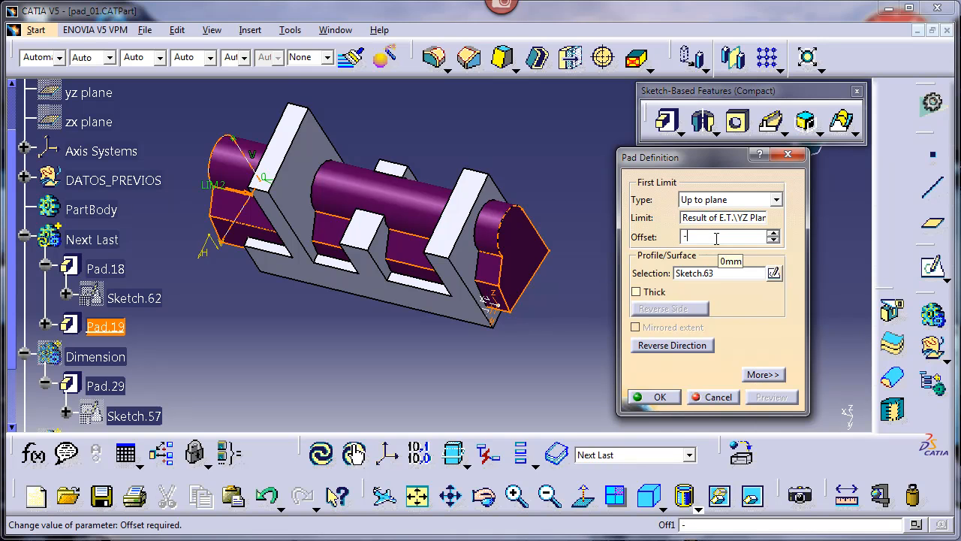
type("10")
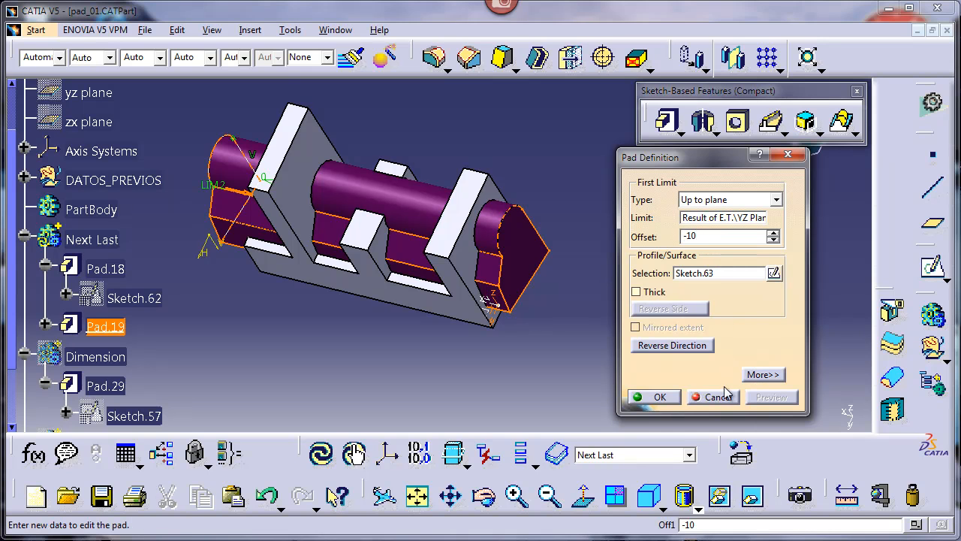
key("Return")
left_click(606, 301)
middle_click_drag(440, 316, 499, 259)
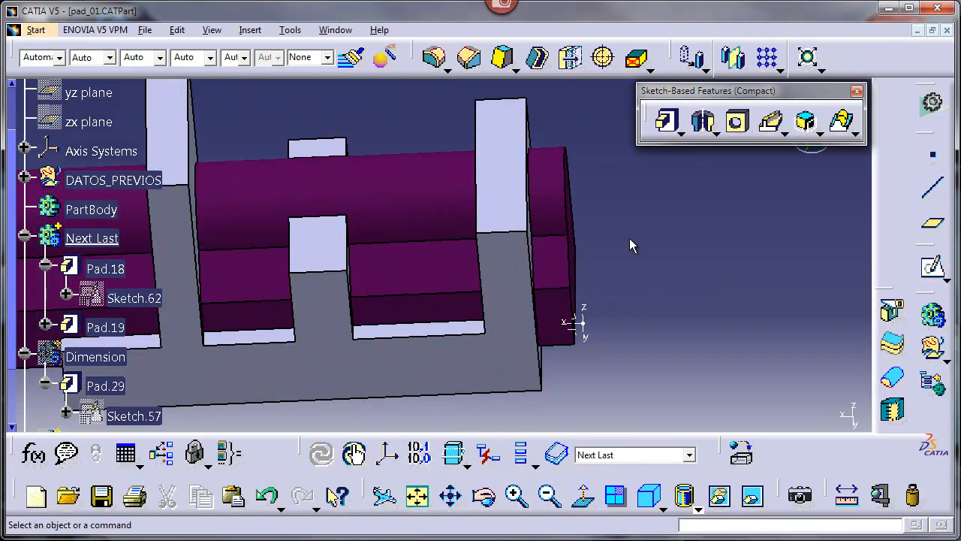
Set the purple pad's offset from its limiting YZ plane to -20 mm and preview the result
double_click(582, 268)
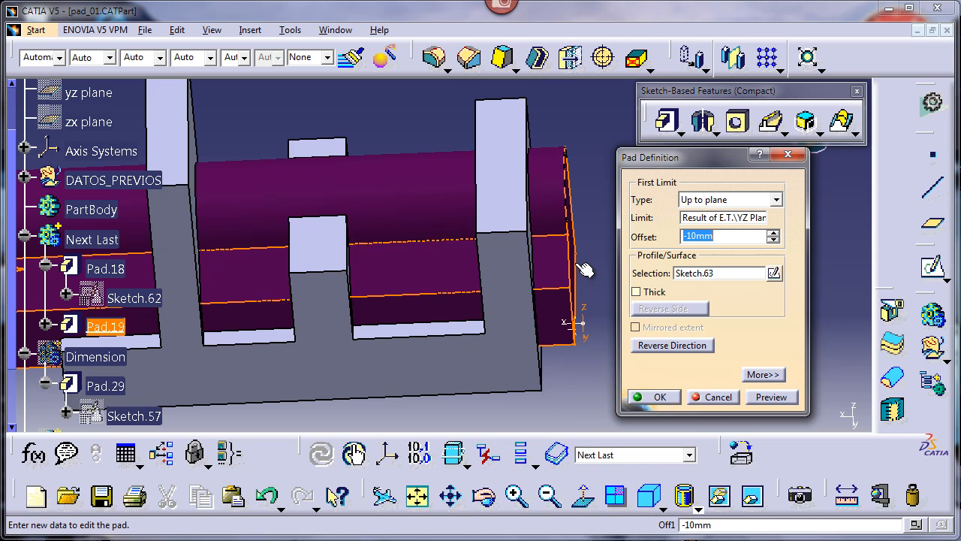
left_click(713, 397)
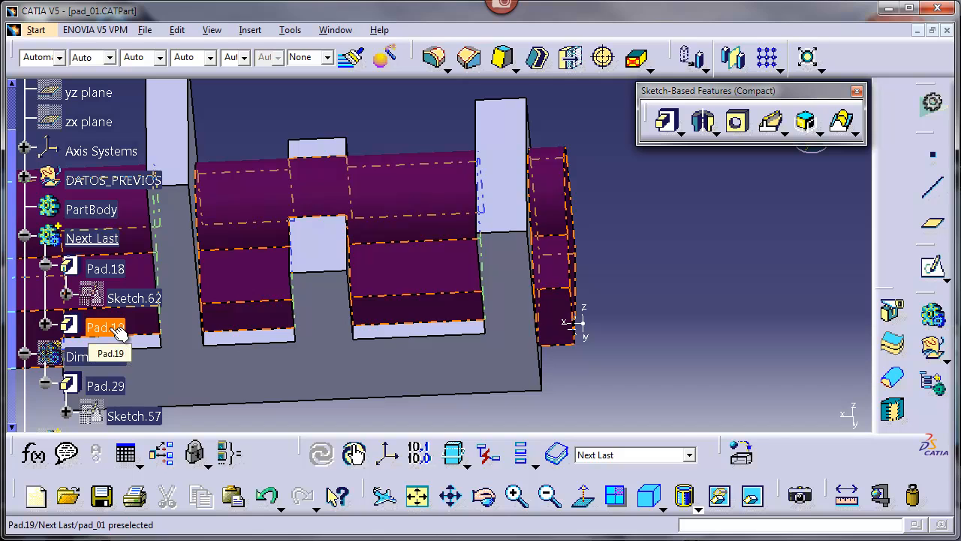
double_click(563, 272)
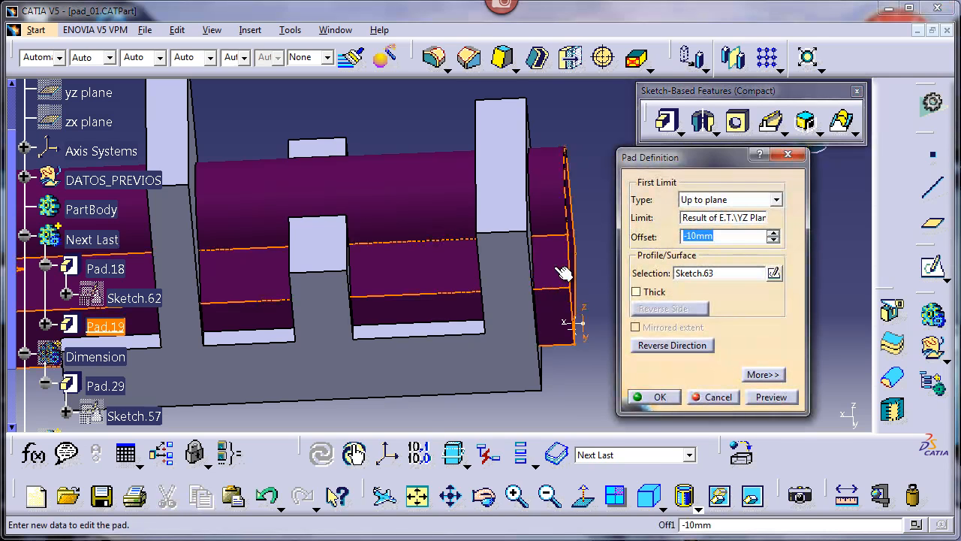
double_click(717, 237)
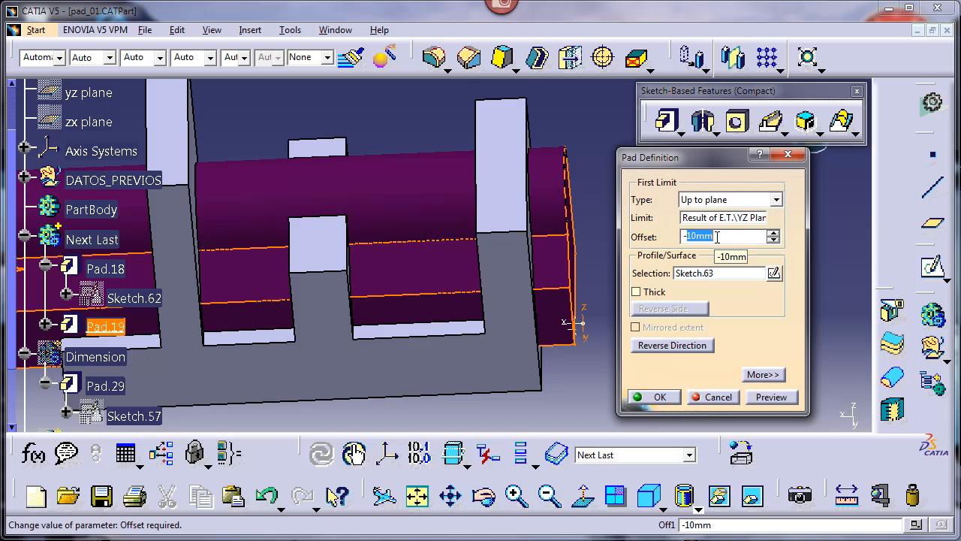
type("-20")
left_click(688, 237)
key("BackSpace")
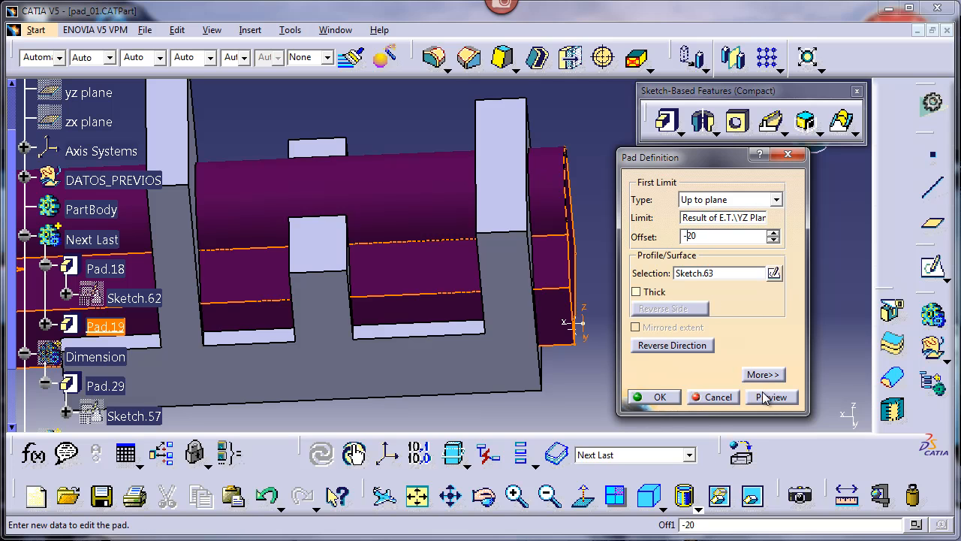
left_click(763, 397)
middle_click_drag(422, 317, 581, 313)
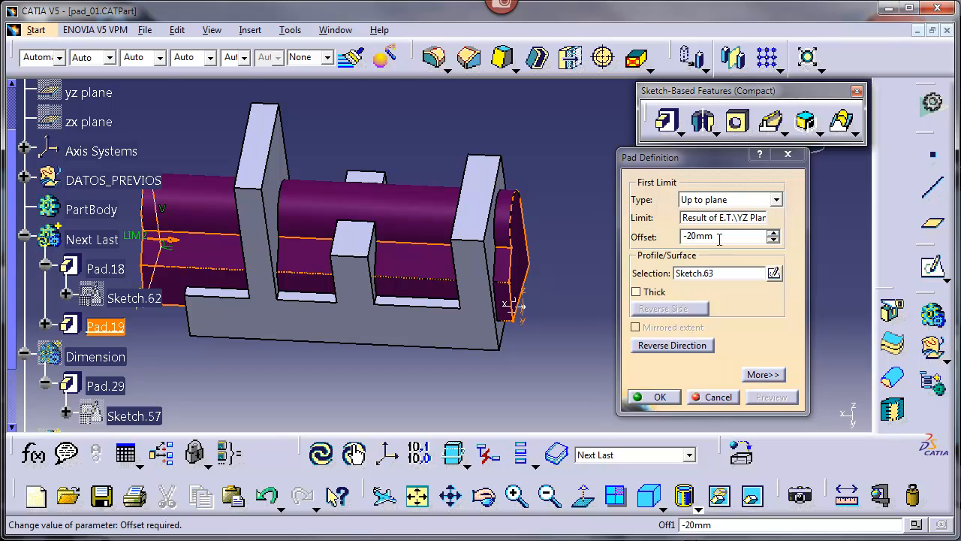
Set the purple pad's offset from the YZ plane to 20 mm, apply it, and inspect the pad's end
double_click(719, 240)
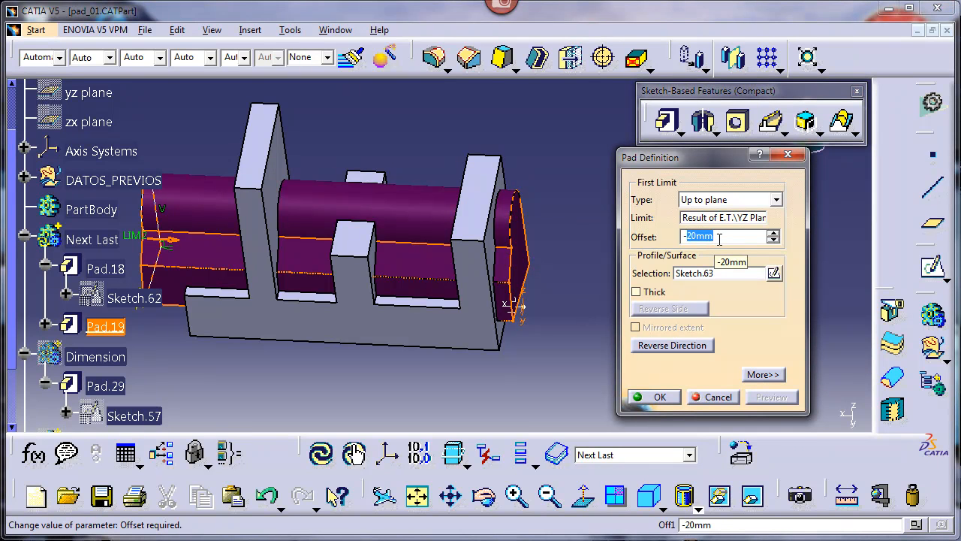
left_click_drag(718, 240, 685, 238)
type("20")
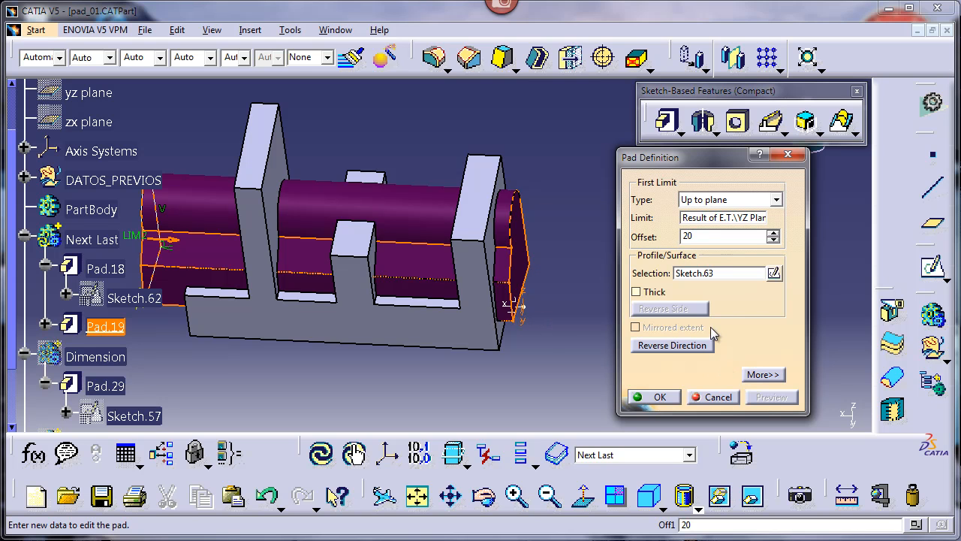
key("Return")
middle_click_drag(624, 332, 632, 296)
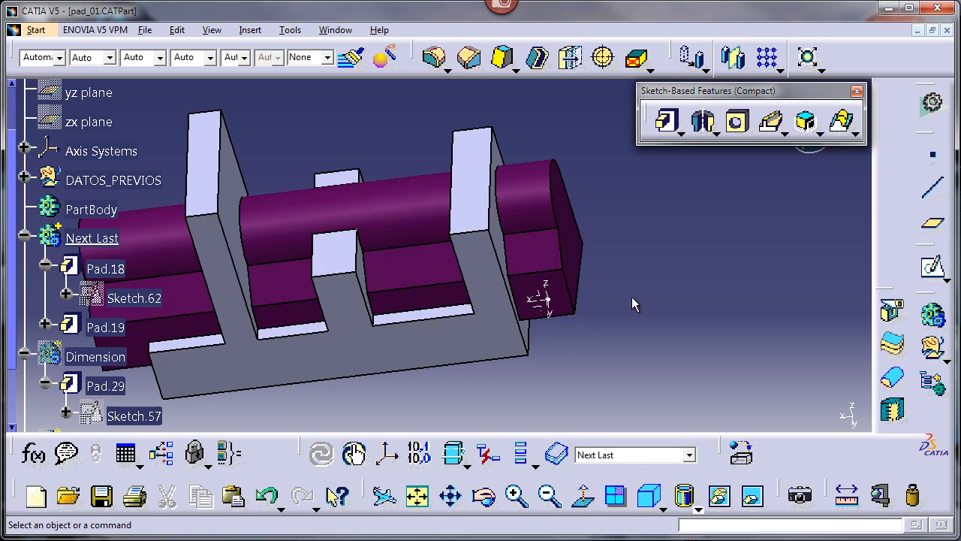
middle_click_drag(607, 302, 526, 307)
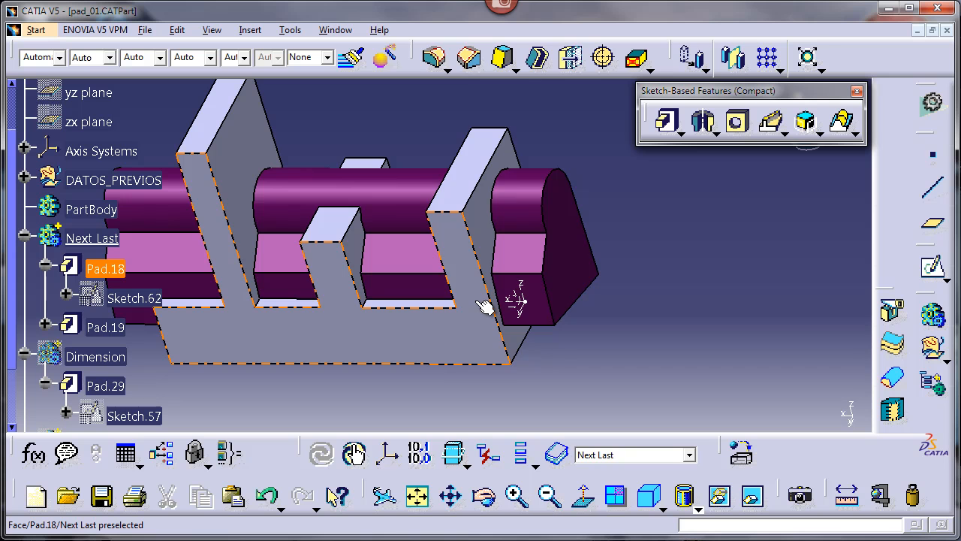
middle_click_drag(497, 304, 542, 353)
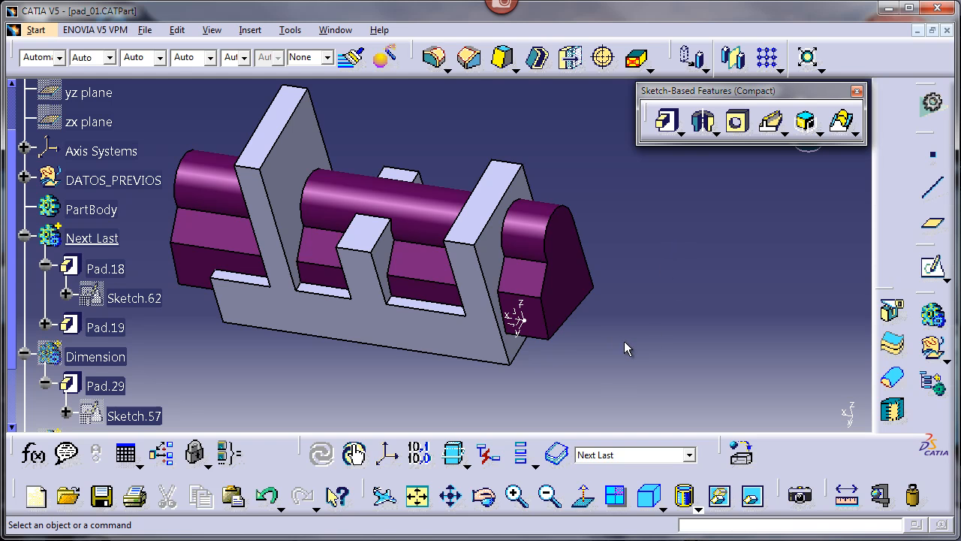
Reopen the purple pad's definition, replace its limit with the outer face of Pad.18's end wall near the origin, and accept it
left_click(548, 283)
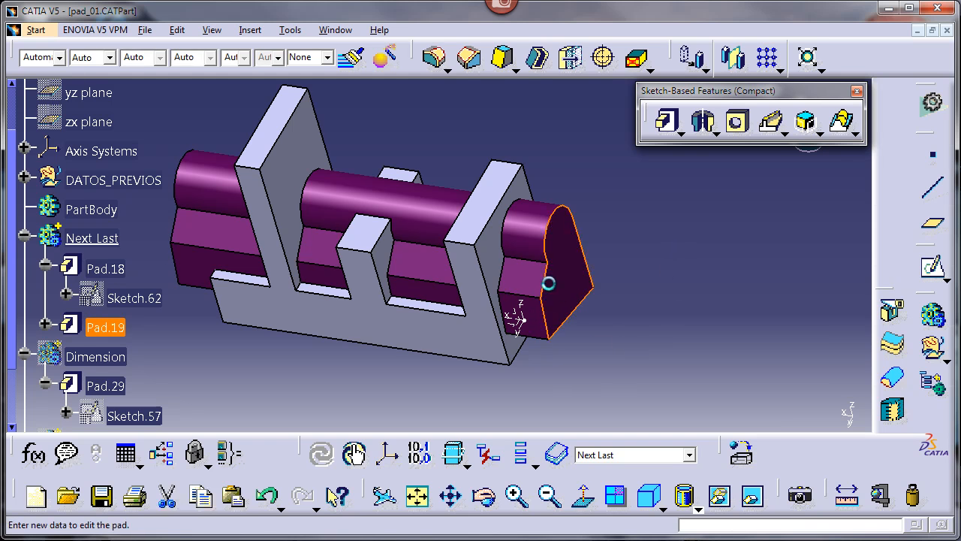
double_click(548, 283)
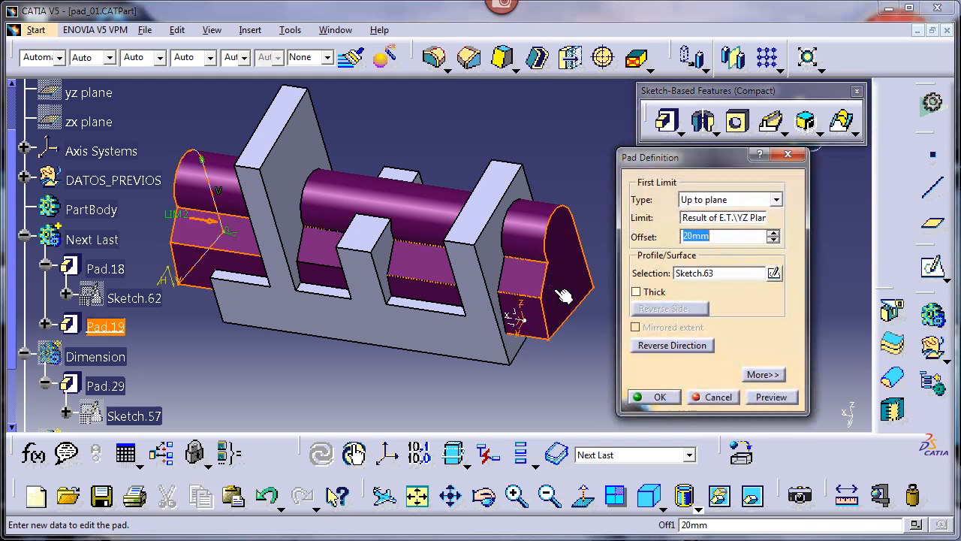
left_click(705, 219)
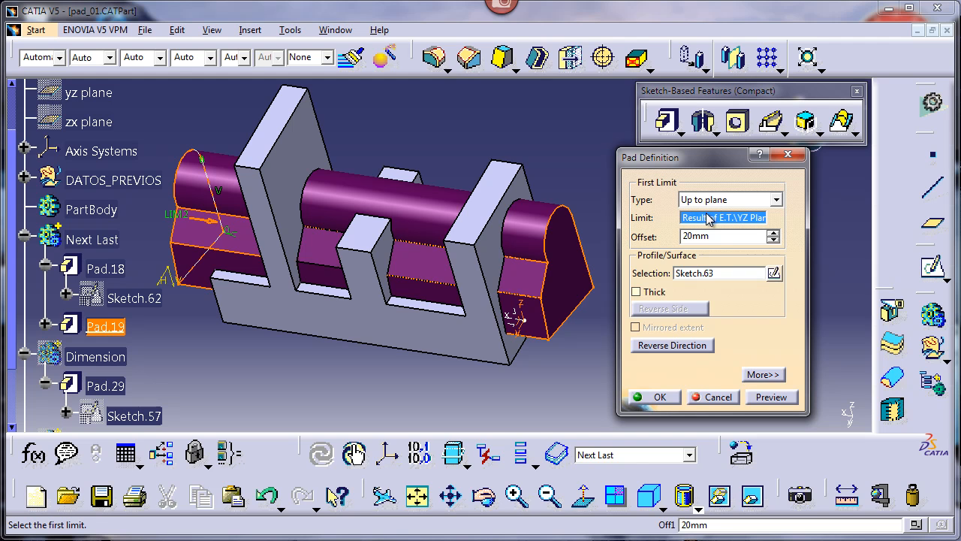
middle_click_drag(443, 363, 435, 382)
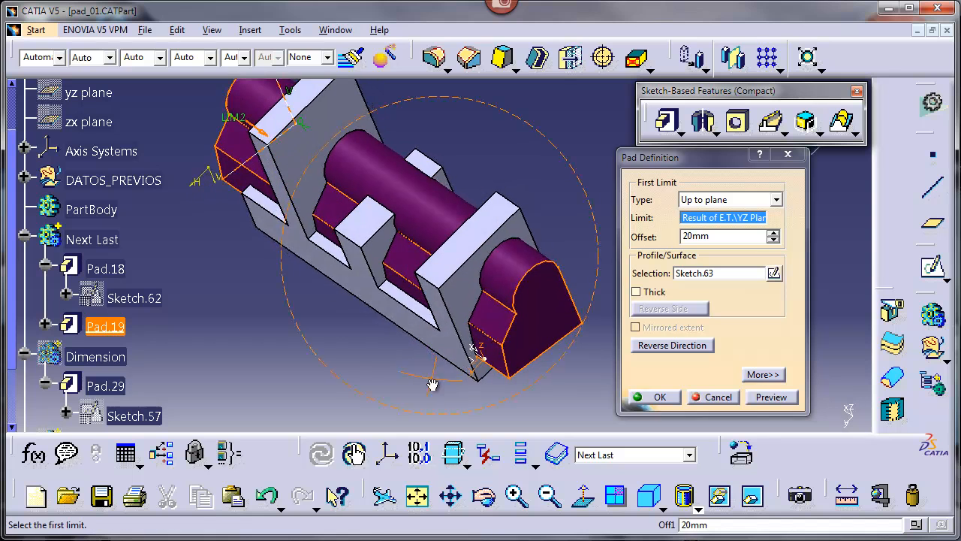
left_click(472, 301)
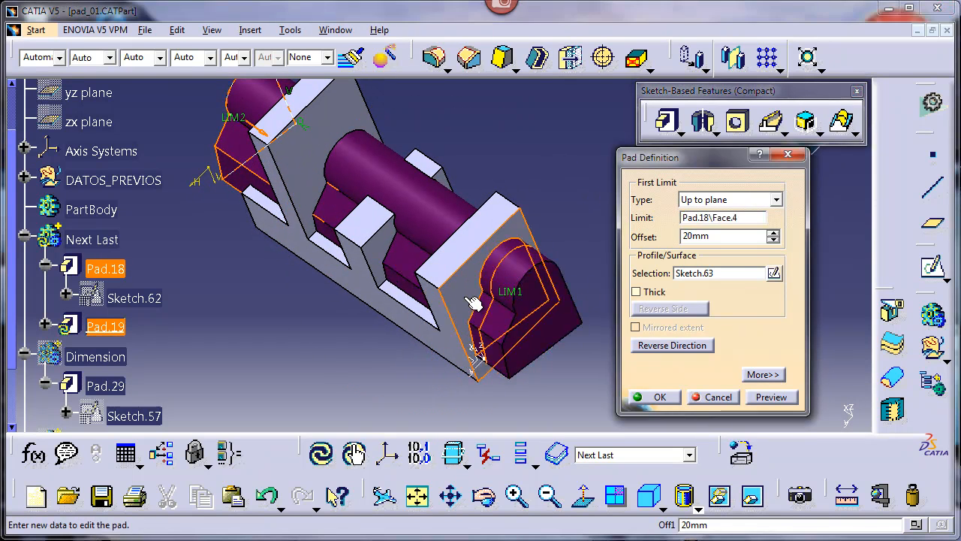
left_click(641, 397)
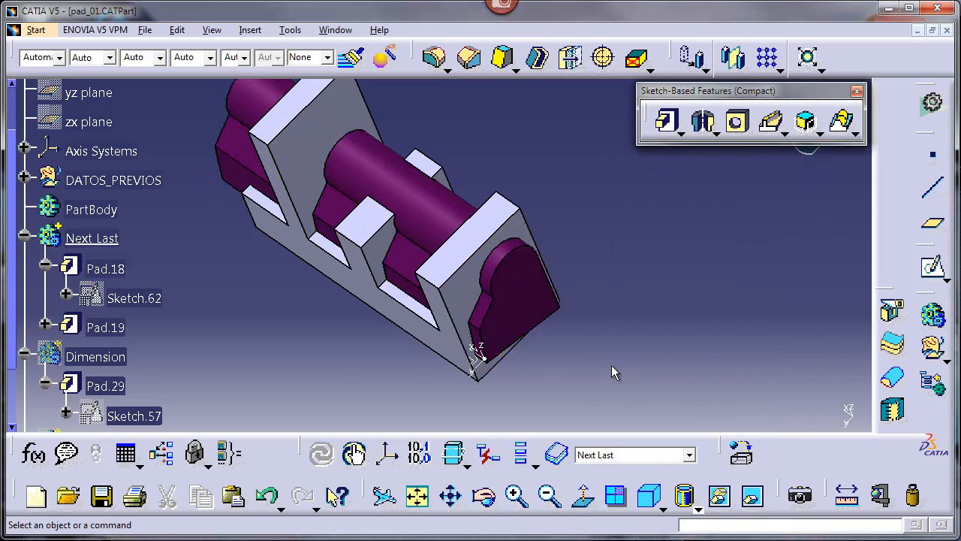
Set the purple pad's offset from the end wall's outer face to 0 mm, accept it, and inspect the wall
middle_click_drag(460, 376, 444, 315)
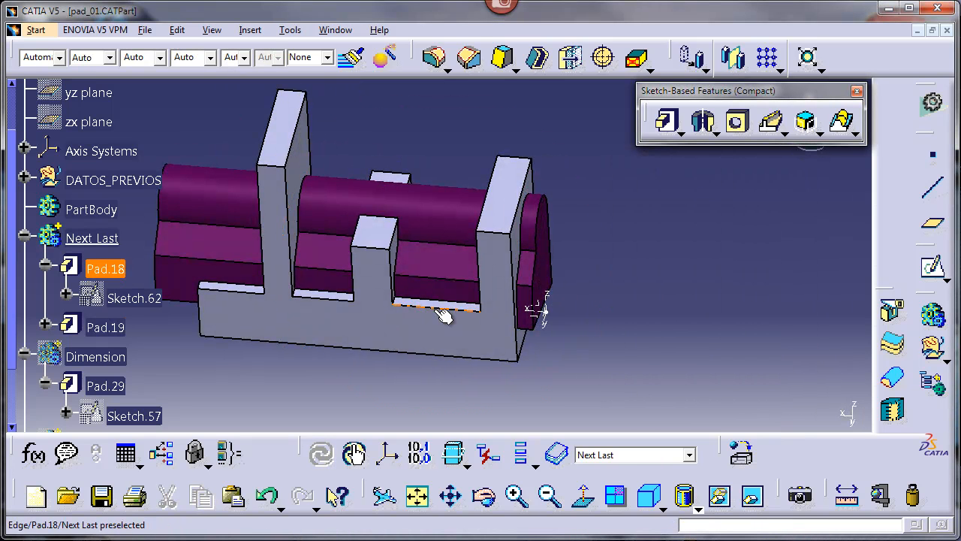
double_click(528, 274)
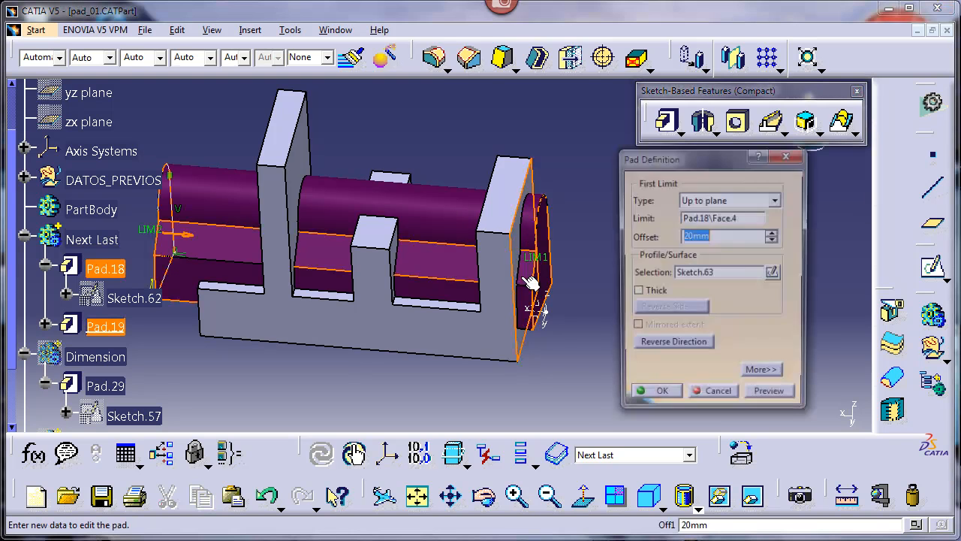
type("0")
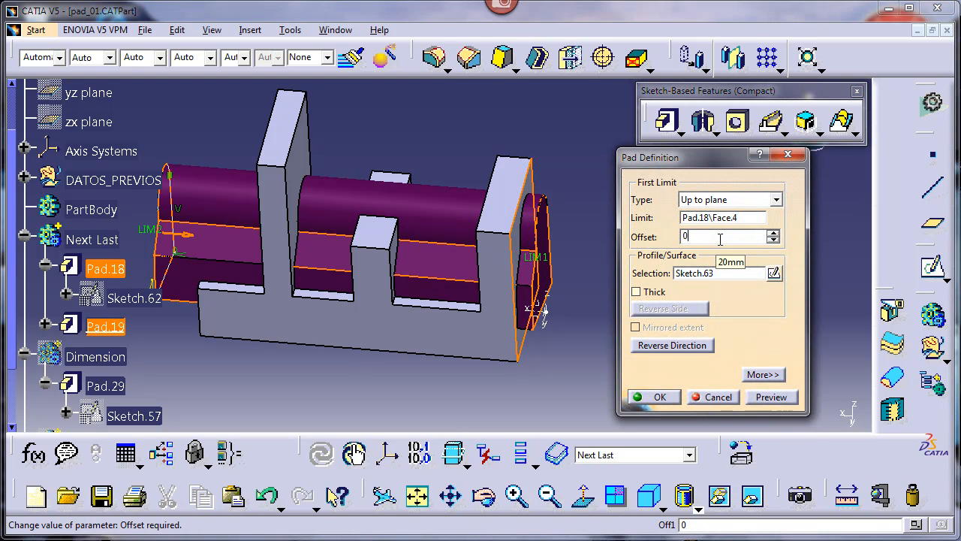
left_click(650, 397)
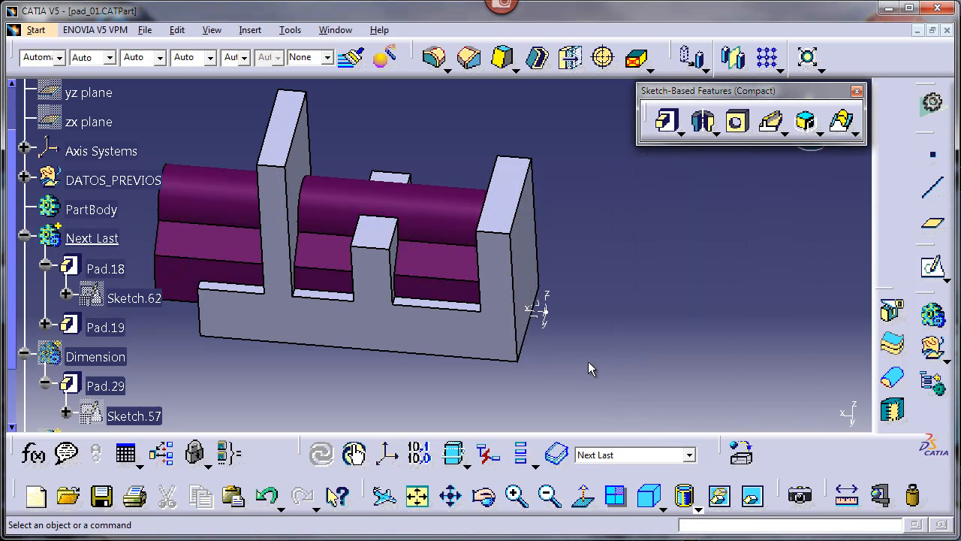
middle_click_drag(501, 279, 532, 312)
middle_click_drag(552, 280, 446, 365)
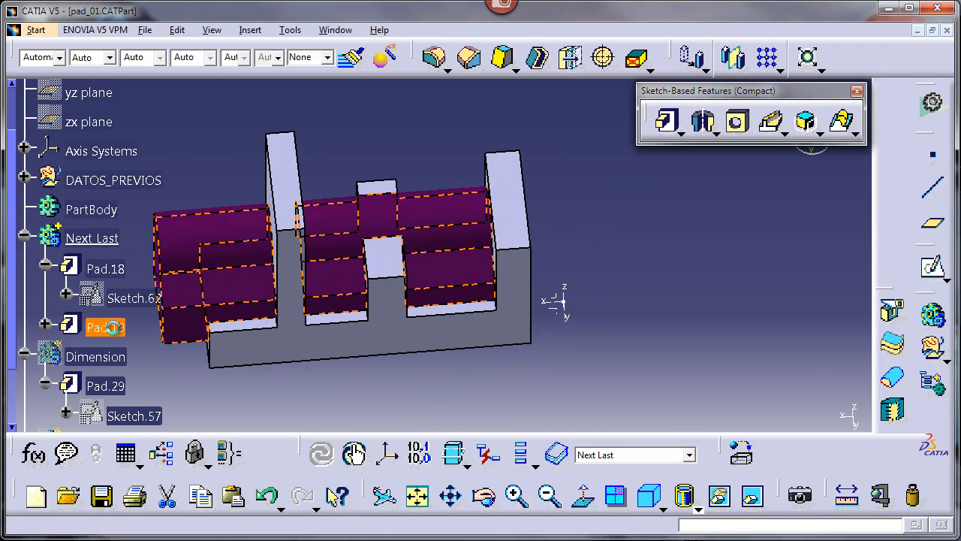
Review Pad.19's Up to plane limit settings against the model, close the definition, and clear the selection
double_click(119, 330)
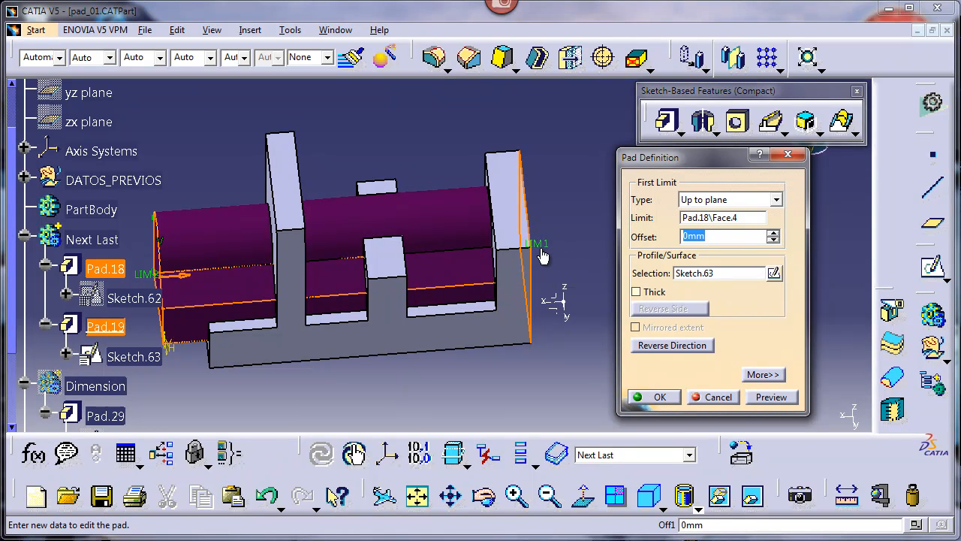
middle_click_drag(510, 297, 508, 318)
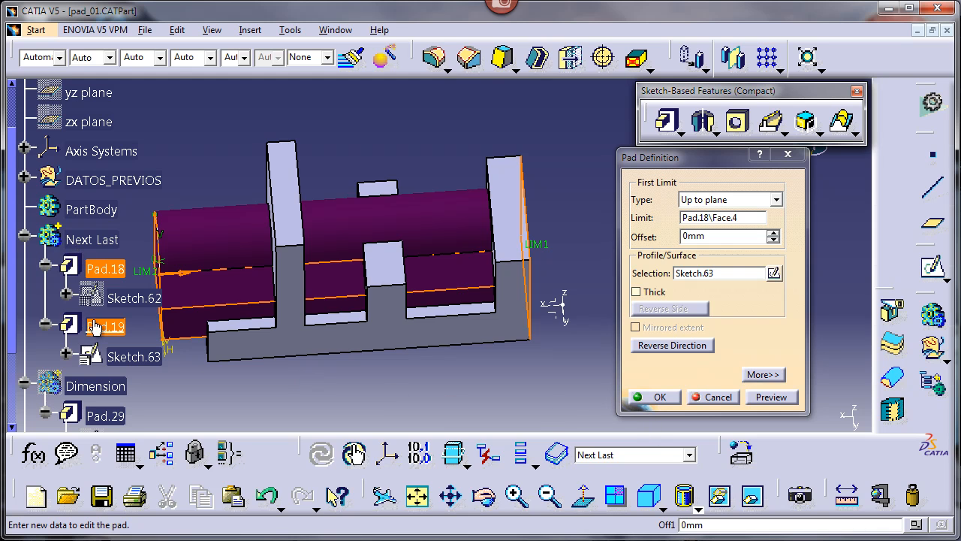
left_click(661, 397)
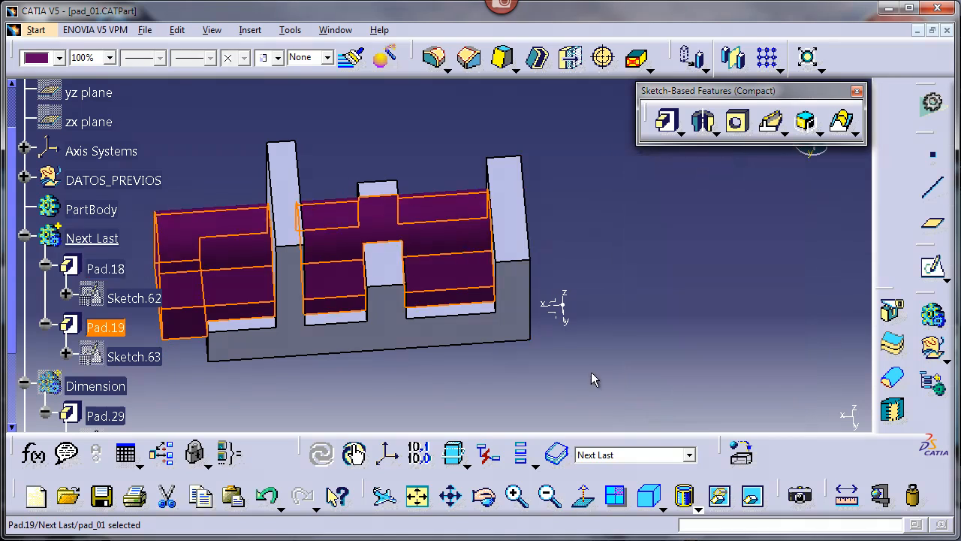
left_click(601, 379)
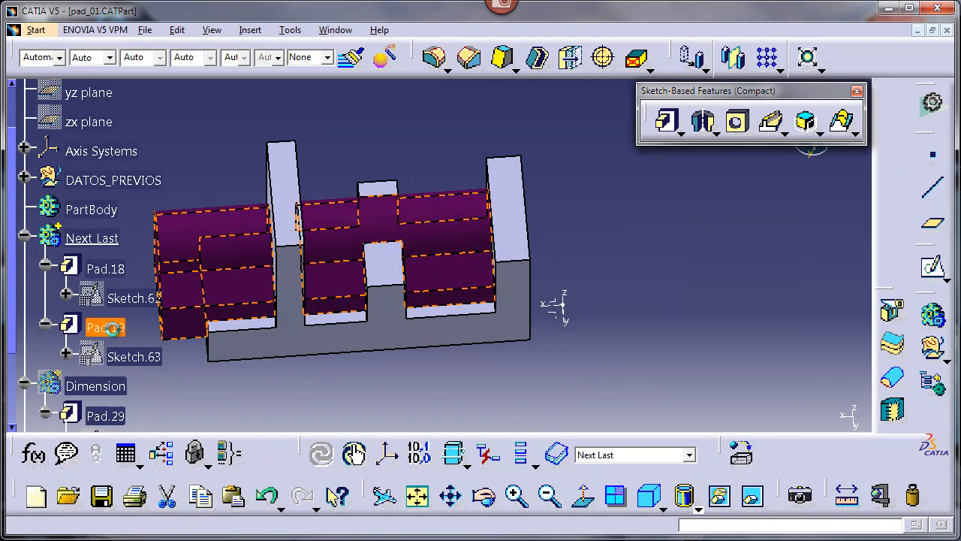
Change Pad.19's limit to the face of Pad.18's short middle wall that faces the pad's profile, accept it, and inspect the result
double_click(111, 328)
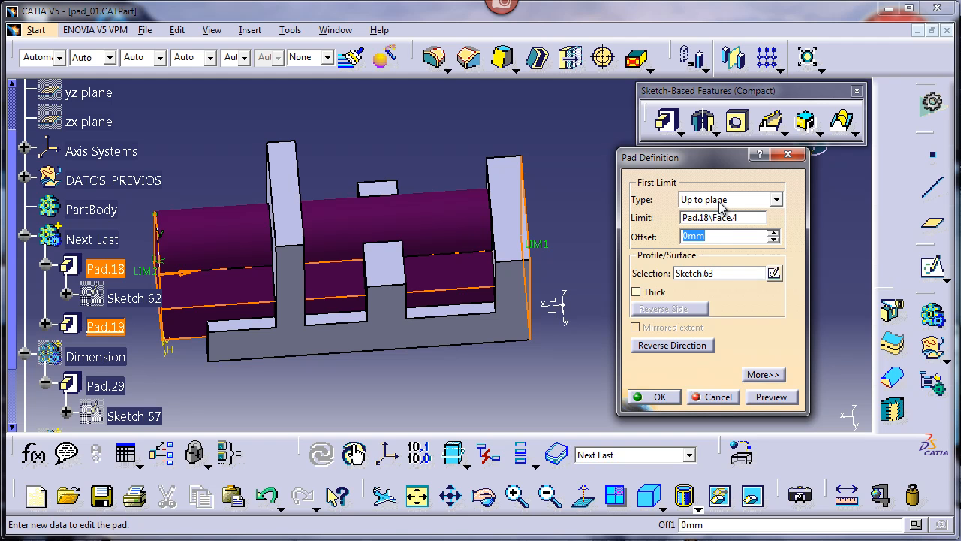
left_click(713, 218)
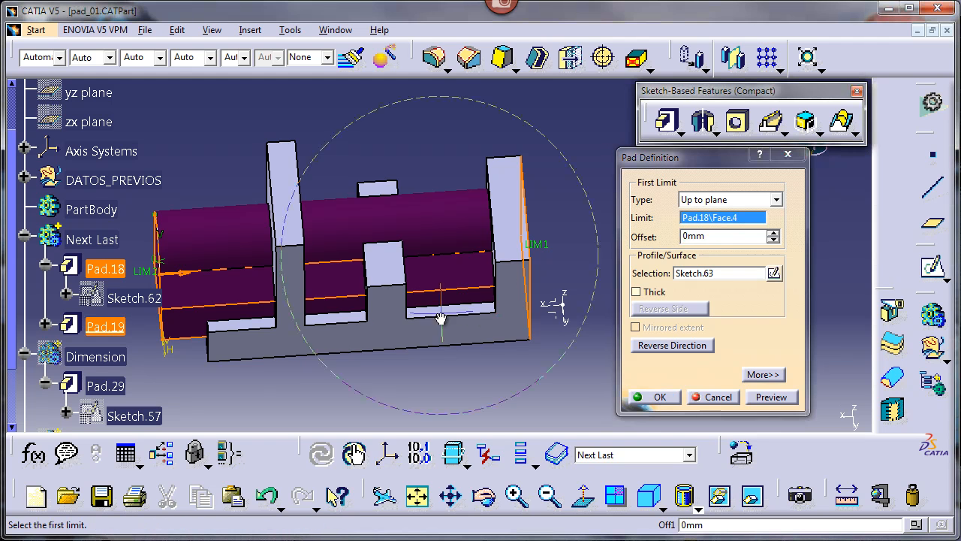
middle_click_drag(442, 319, 451, 300)
left_click(397, 291)
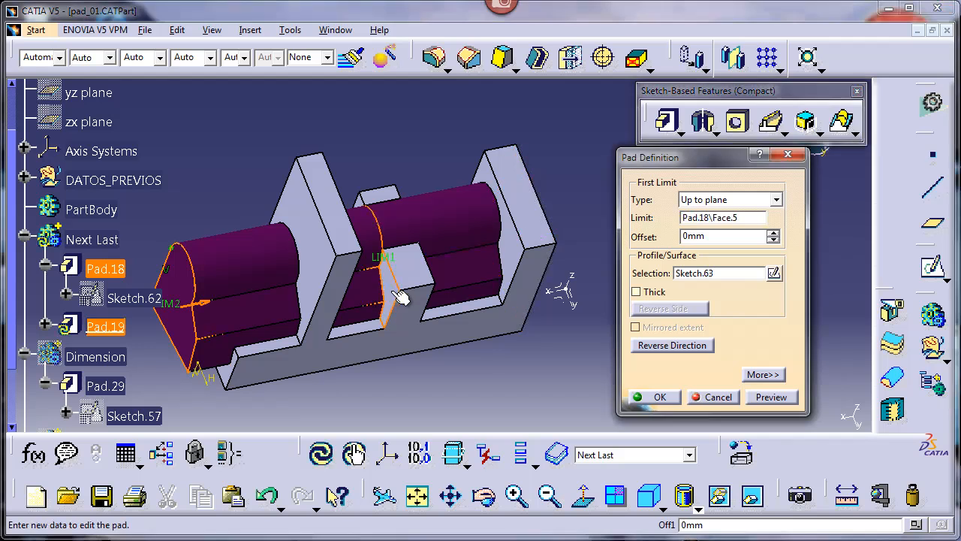
middle_click_drag(477, 359, 507, 356)
left_click(656, 397)
middle_click_drag(597, 367, 343, 354)
left_click(352, 355)
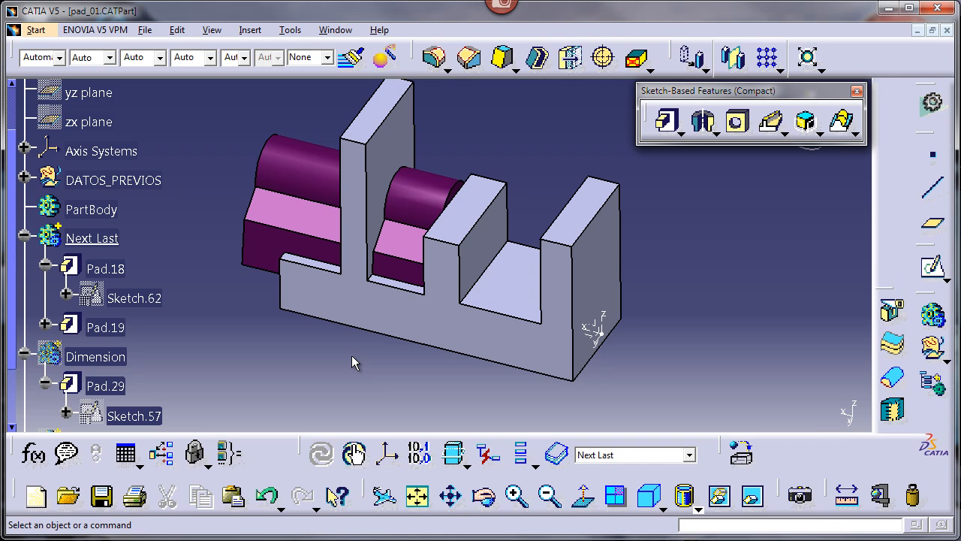
middle_click_drag(350, 315, 261, 339)
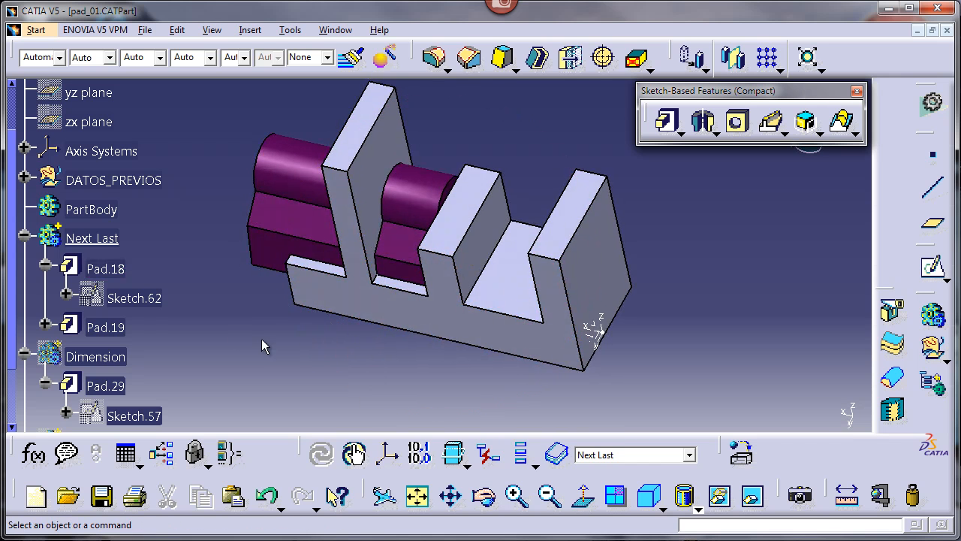
Change Pad.19's first limit type to Up to last, accept it, and inspect where the pad ends
double_click(120, 328)
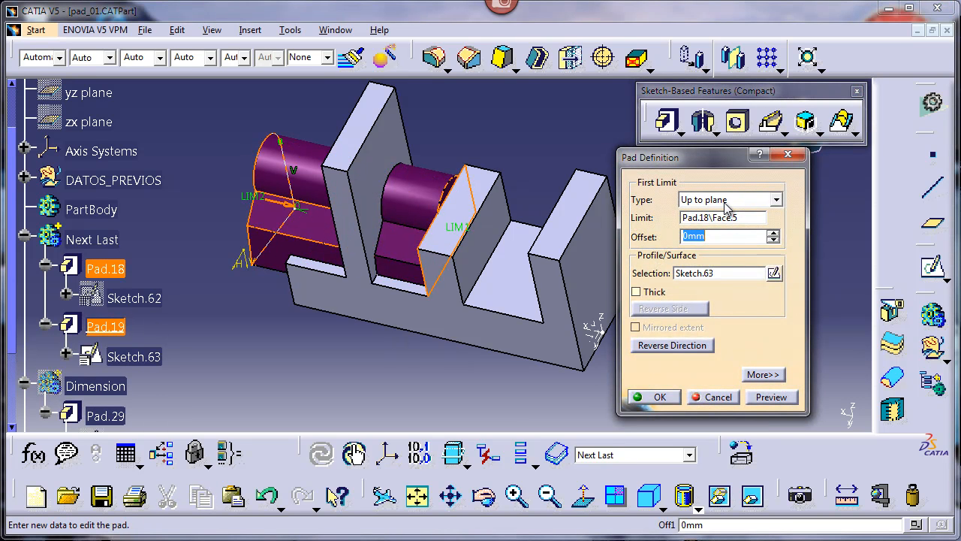
left_click(774, 200)
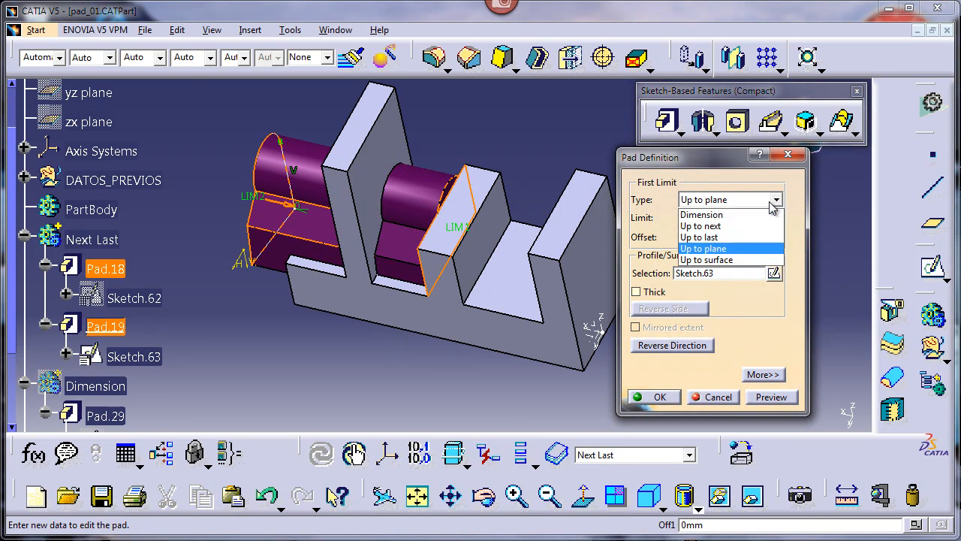
left_click(690, 237)
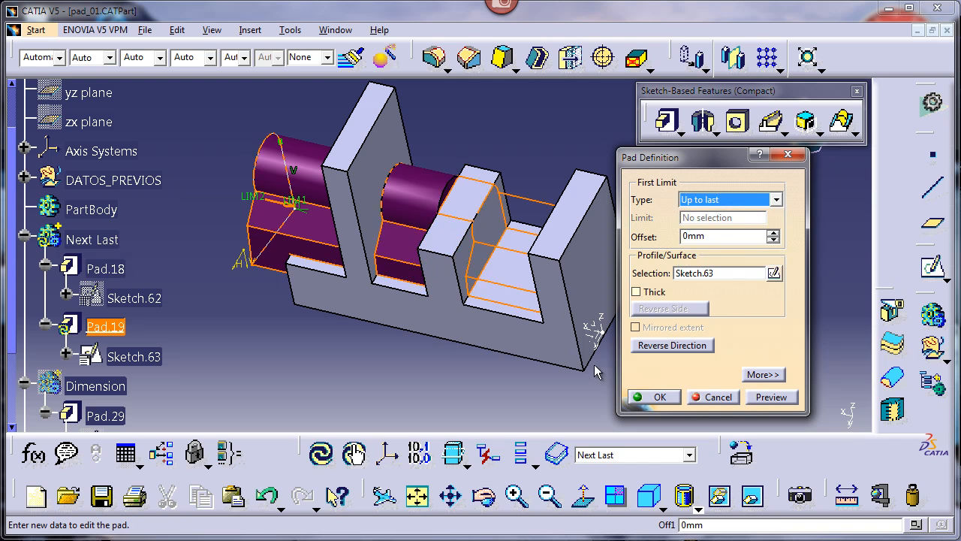
left_click(652, 399)
middle_click_drag(517, 358, 528, 293)
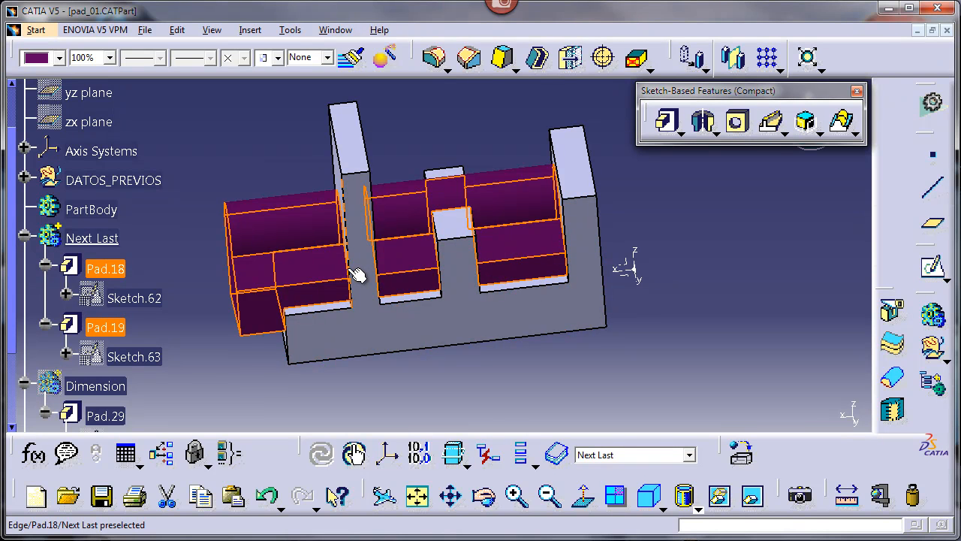
Change Pad.19's first limit to Up to plane at the inner face of Pad.18's far end wall, and accept it
middle_click_drag(388, 273, 598, 275)
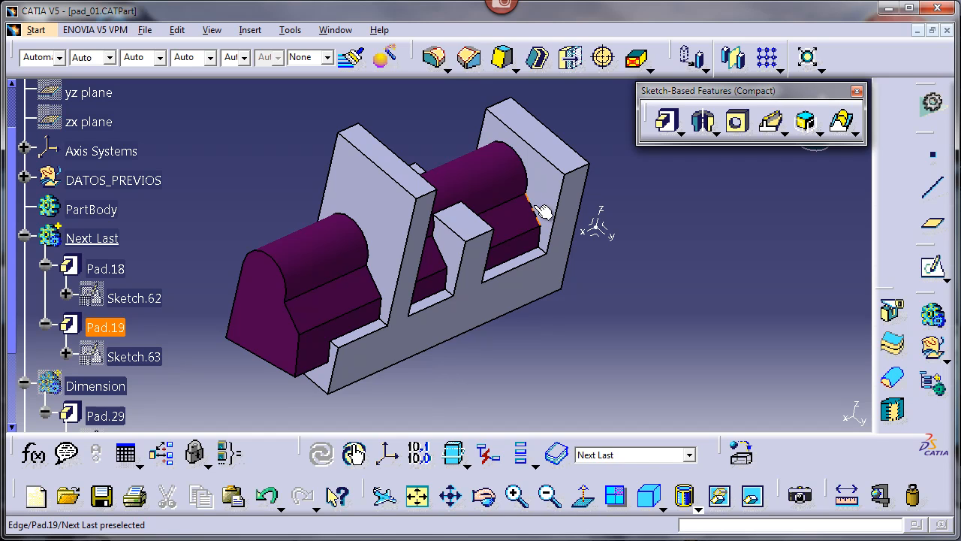
middle_click_drag(583, 282, 574, 305)
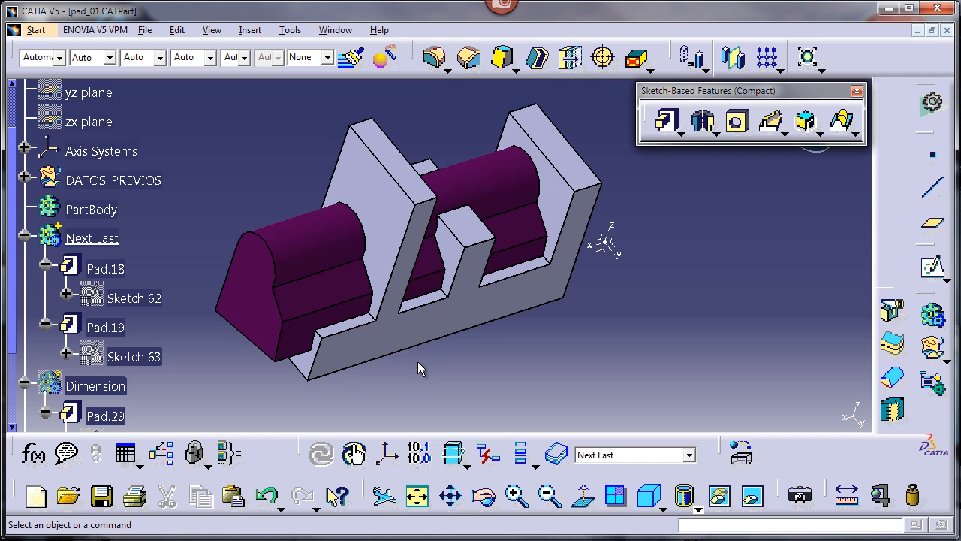
double_click(497, 185)
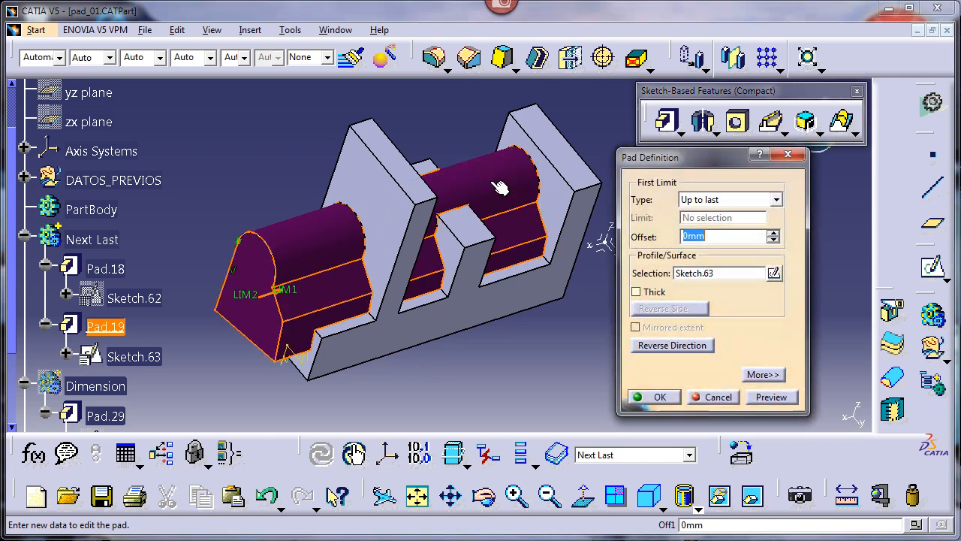
left_click(776, 199)
left_click(721, 249)
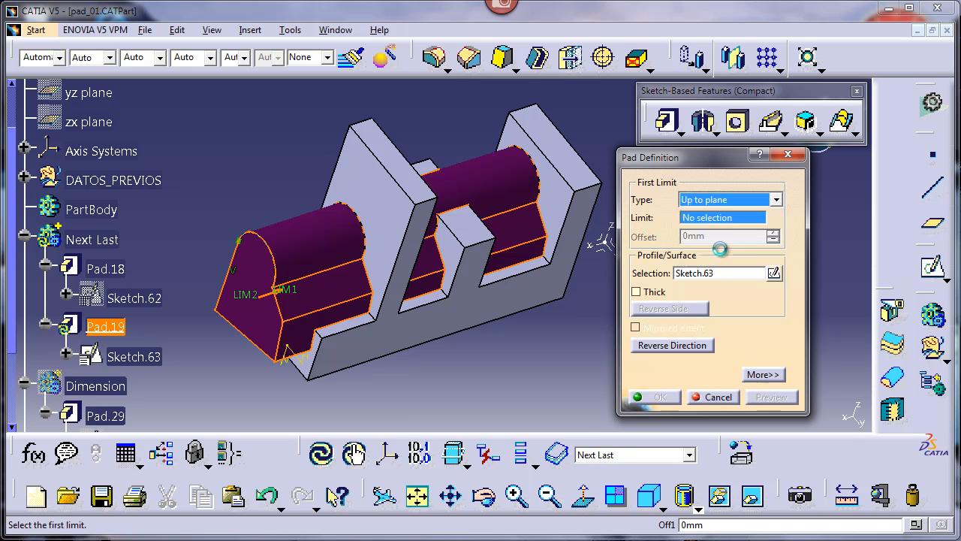
left_click(558, 214)
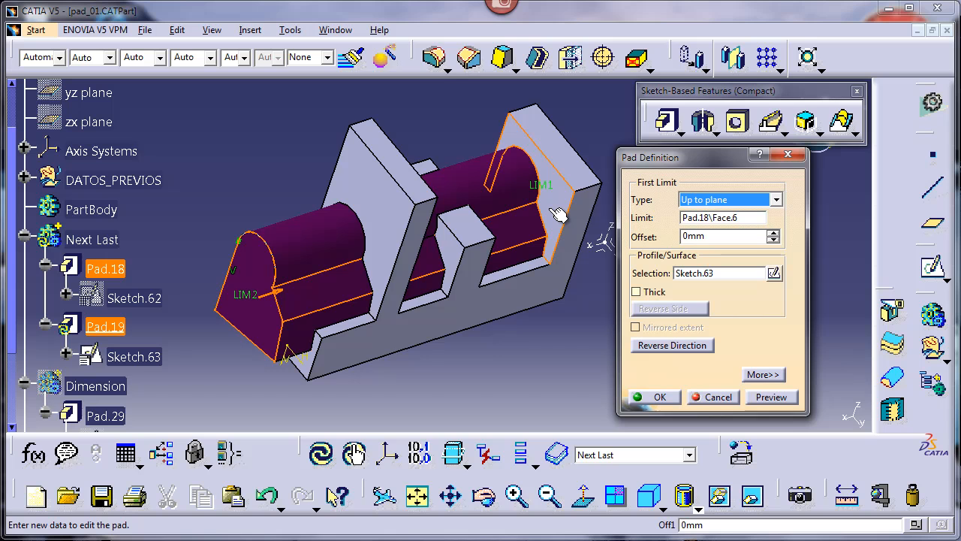
left_click(652, 398)
left_click(255, 320)
double_click(255, 319)
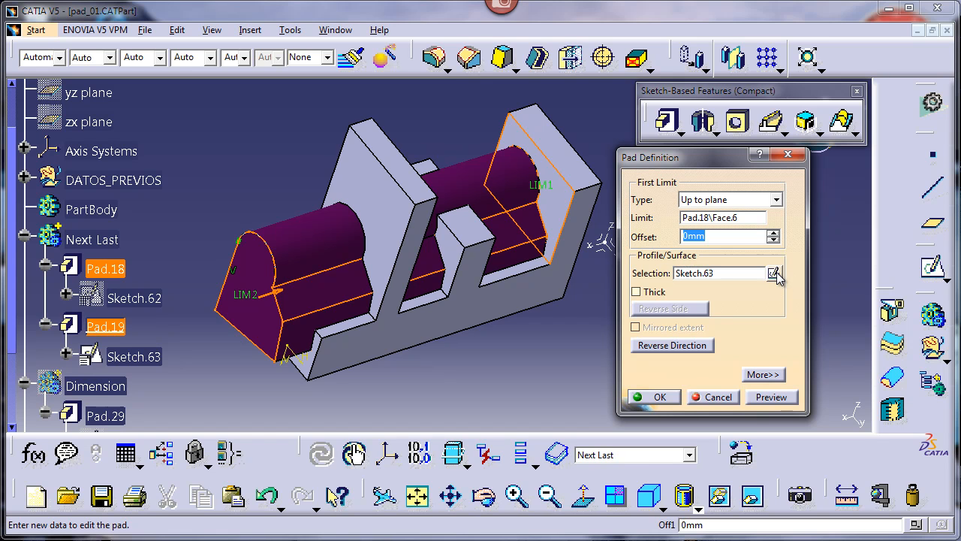
left_click(714, 397)
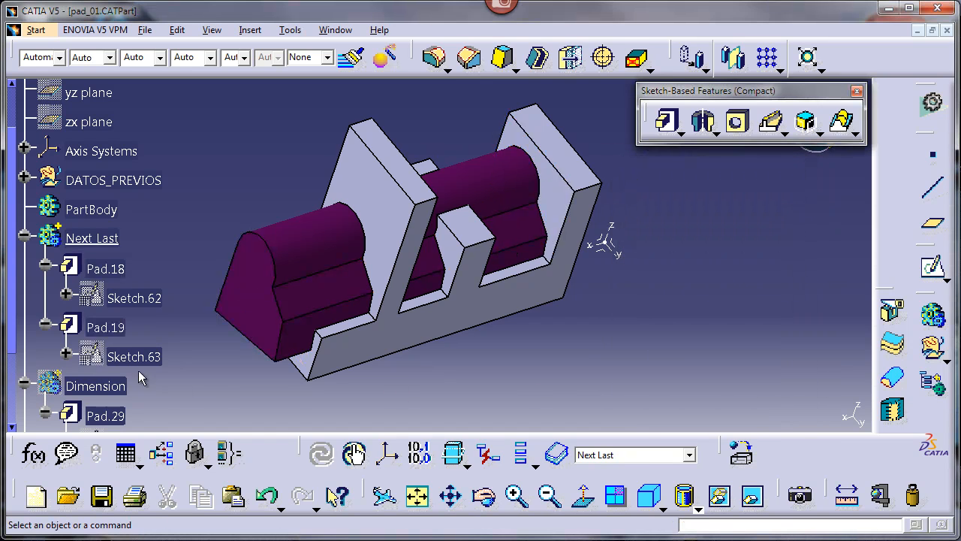
Edit Sketch.63 by moving the corner of its vertical and slanted lines outside the wall outline, exit the sketch, and inspect the pad
double_click(135, 357)
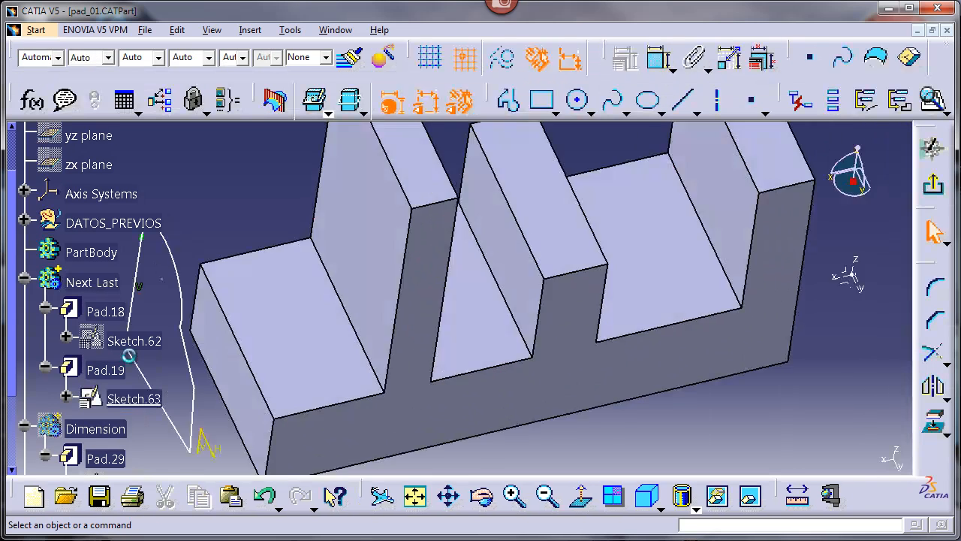
middle_click_drag(488, 328, 479, 398)
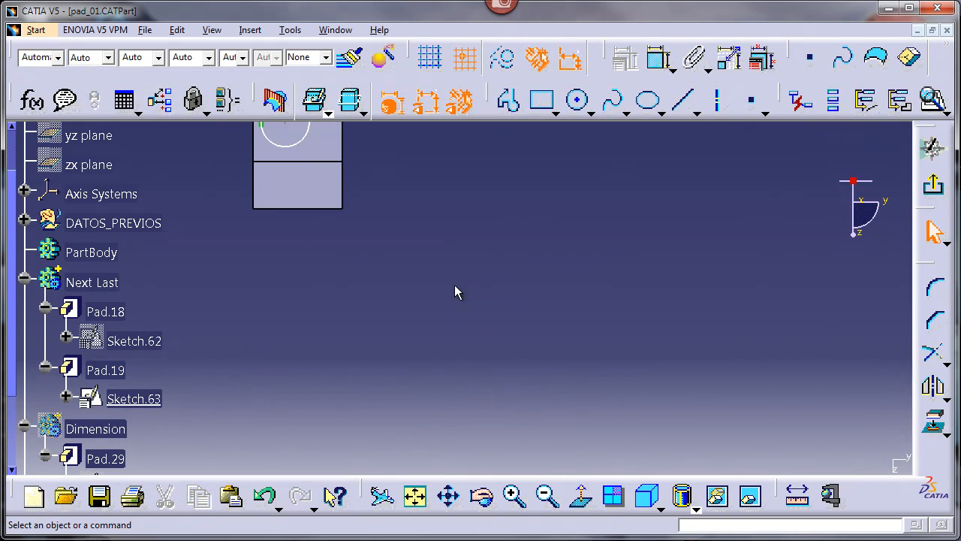
middle_click_drag(418, 230, 579, 353)
mouse_move(510, 301)
middle_mouse_down()
mouse_move(517, 309)
mouse_move(526, 289)
middle_mouse_up()
middle_click_drag(526, 288, 543, 338)
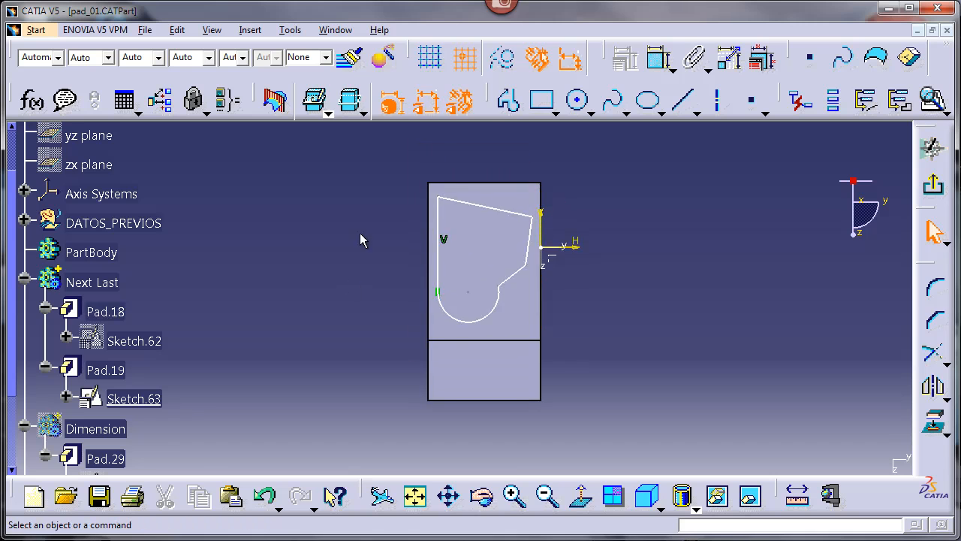
left_click_drag(440, 200, 400, 201)
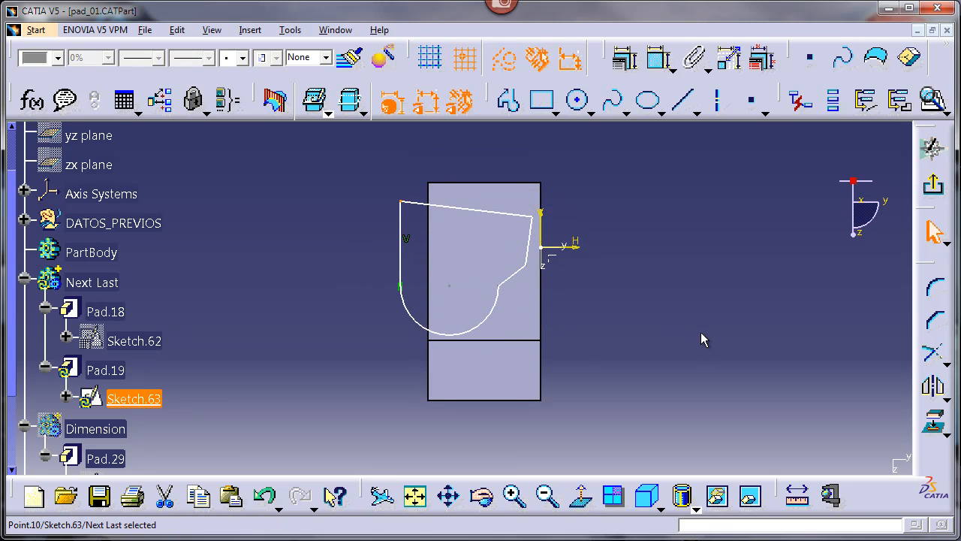
left_click(933, 184)
mouse_move(596, 279)
middle_mouse_down()
mouse_move(548, 272)
mouse_move(425, 331)
mouse_move(420, 299)
middle_mouse_up()
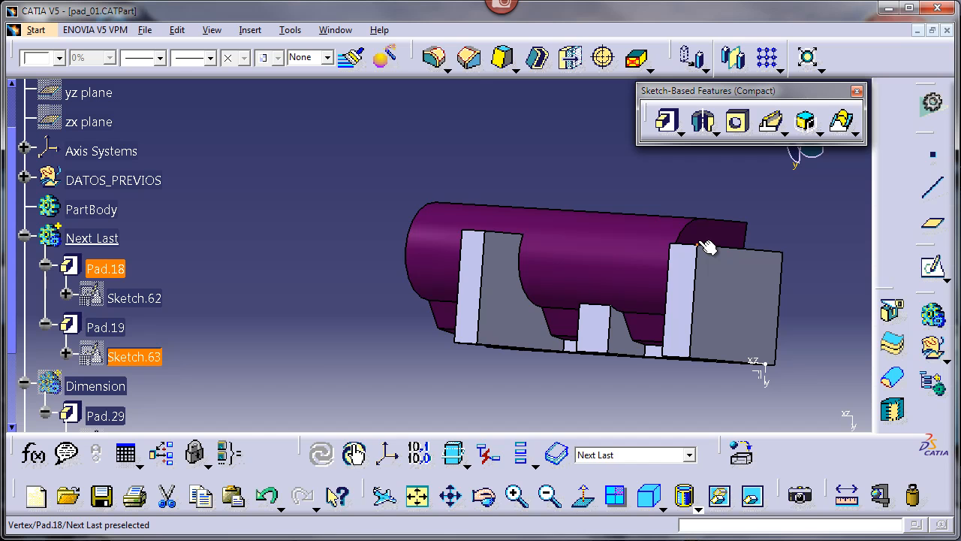
middle_click_drag(536, 293, 458, 316)
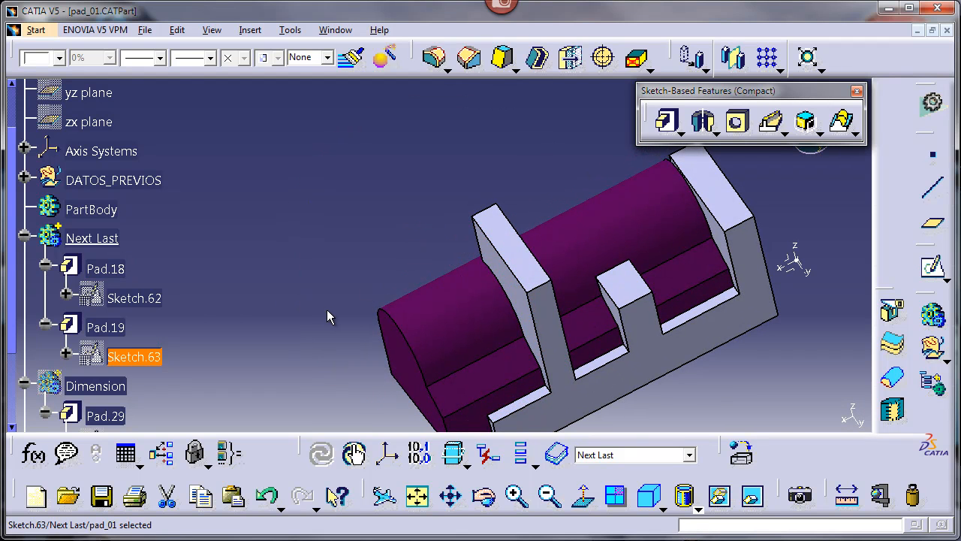
Try changing Pad.19's first limit type to Up to last with the profile extending past the side of the walls
left_click(112, 328)
left_click(211, 324)
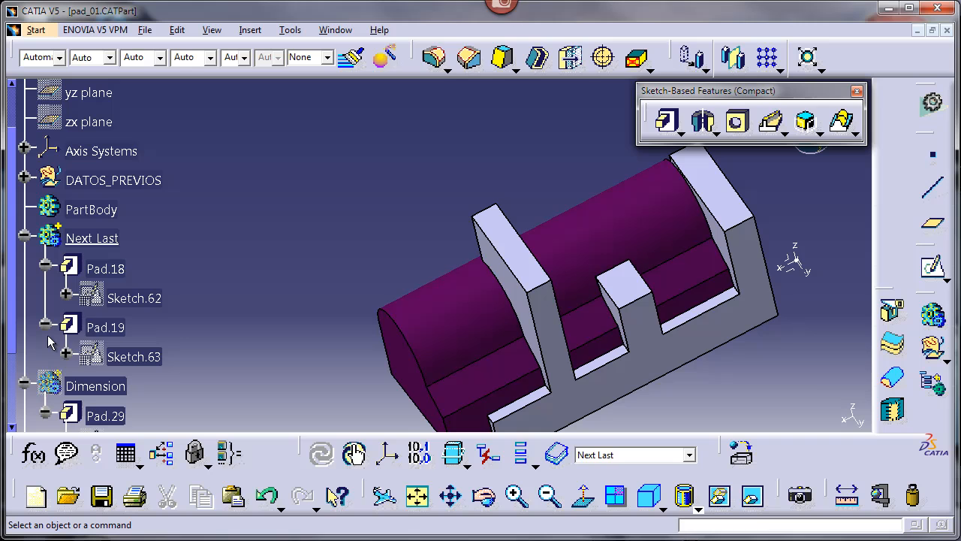
double_click(105, 327)
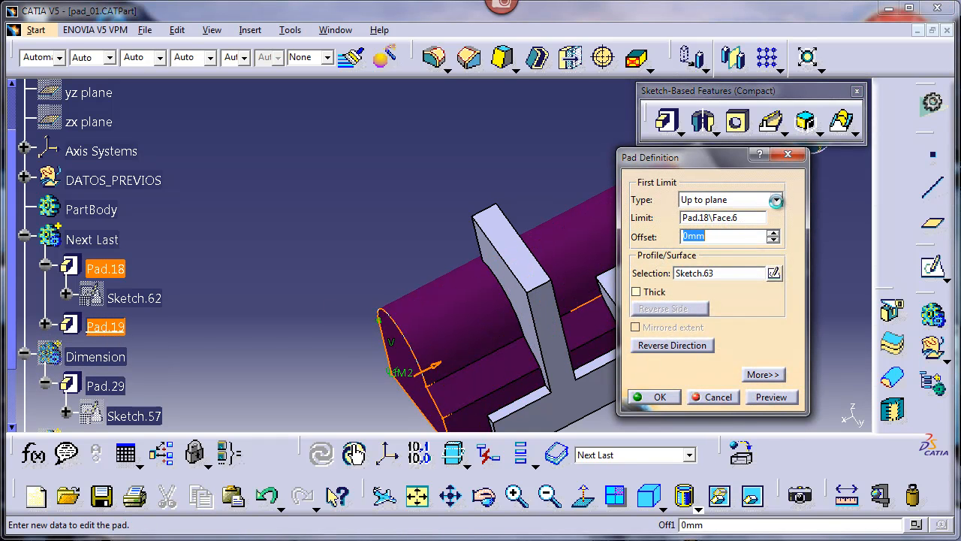
left_click(776, 200)
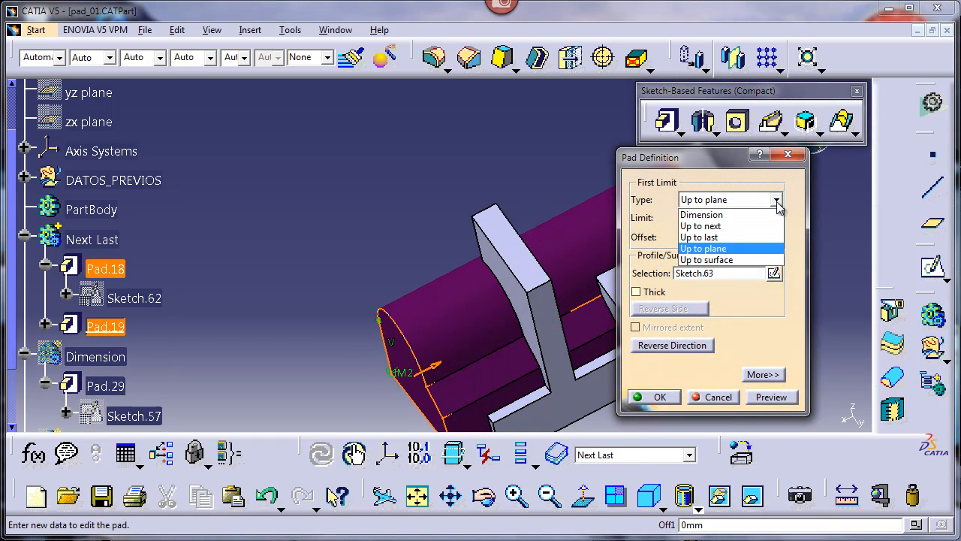
left_click(744, 235)
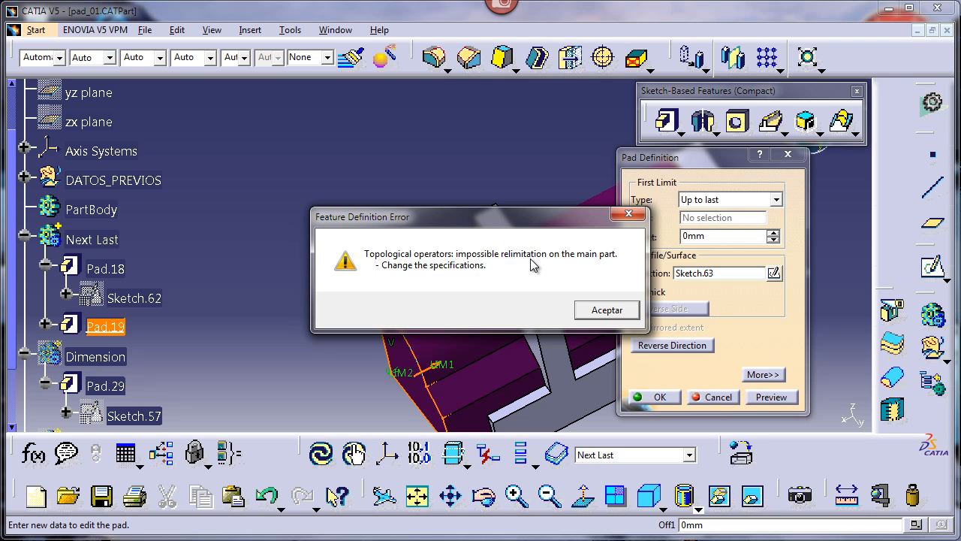
left_click(602, 314)
Edit Pad.19's profile from its definition, moving the protruding corner back inside the wall's width, then exit the sketch and accept the pad
middle_click_drag(557, 311, 328, 293)
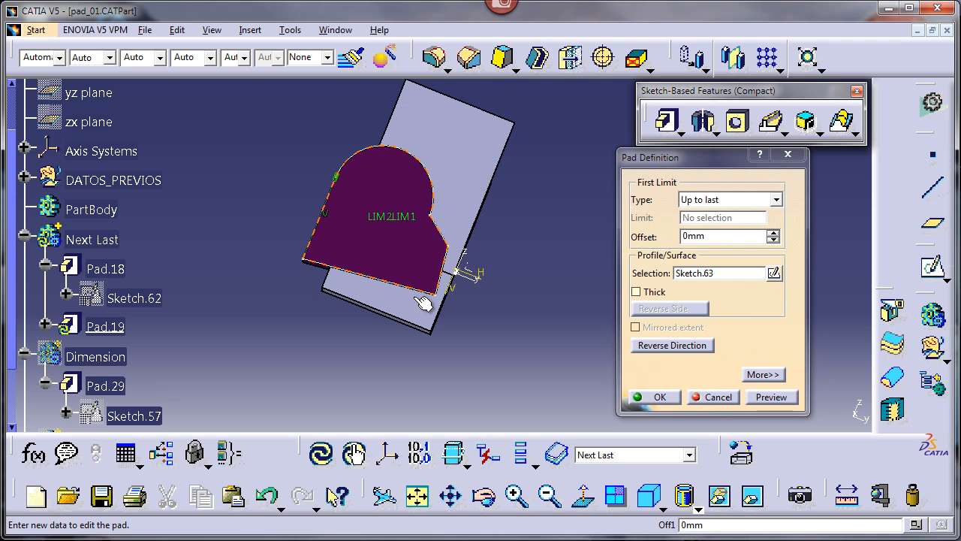
left_click(773, 272)
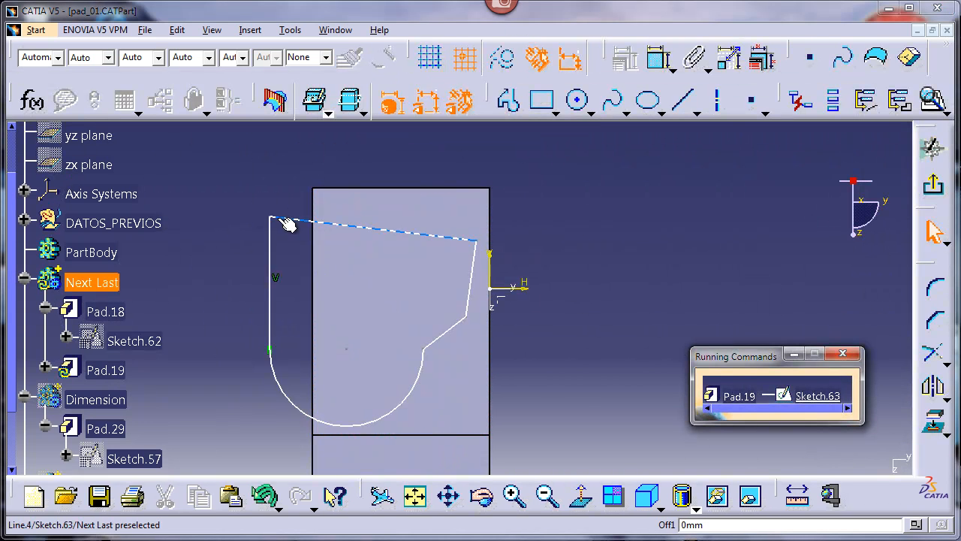
left_click(273, 218)
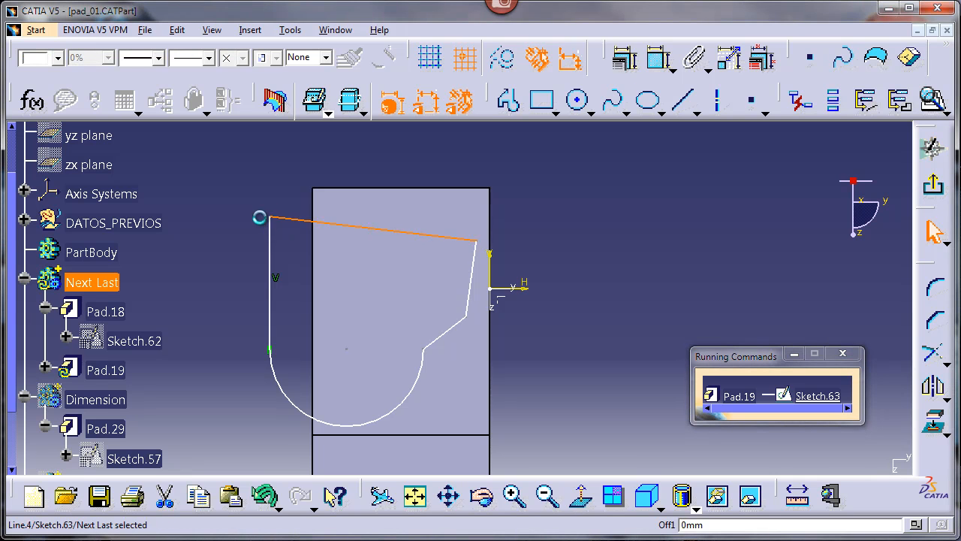
left_click(261, 218)
left_click(271, 217)
left_click(258, 212)
left_click_drag(269, 218, 326, 228)
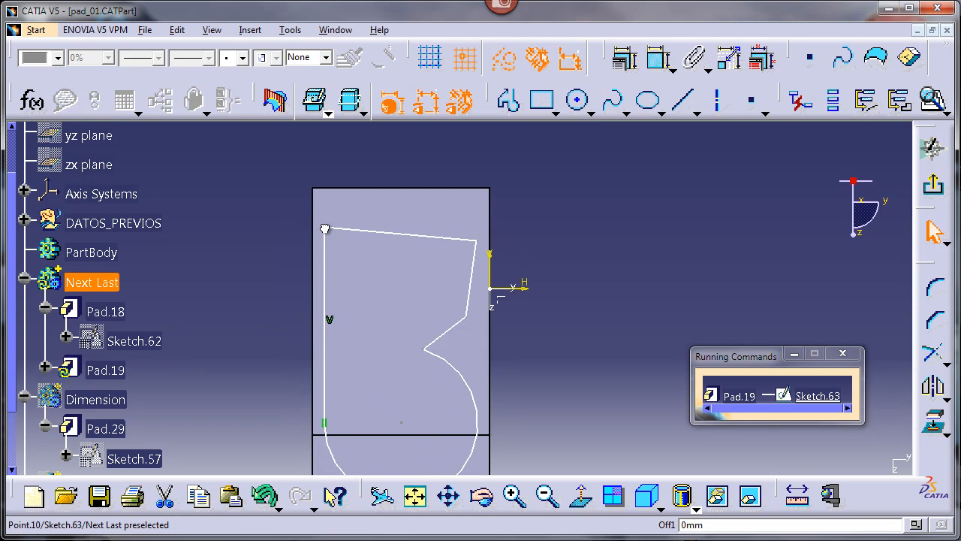
middle_click_drag(335, 322, 347, 277)
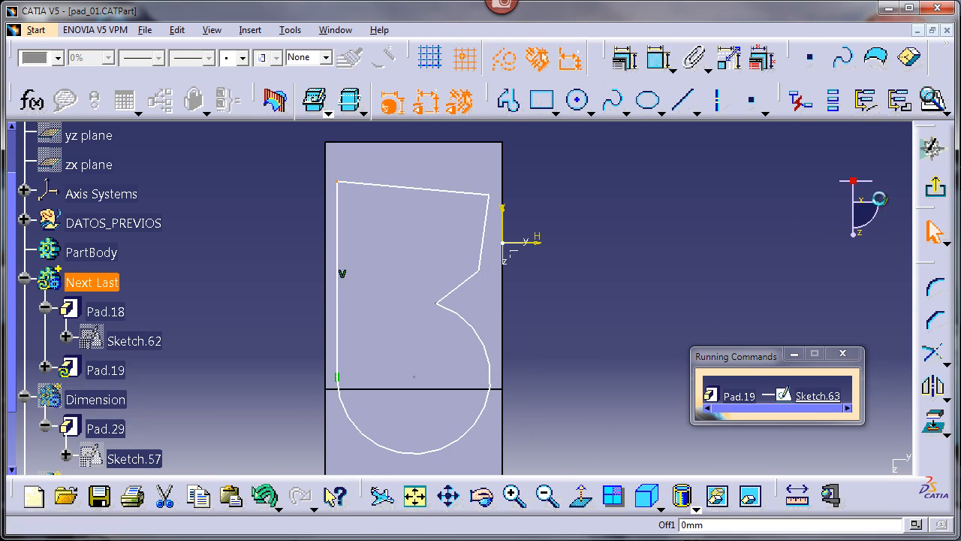
left_click(933, 184)
left_click(655, 396)
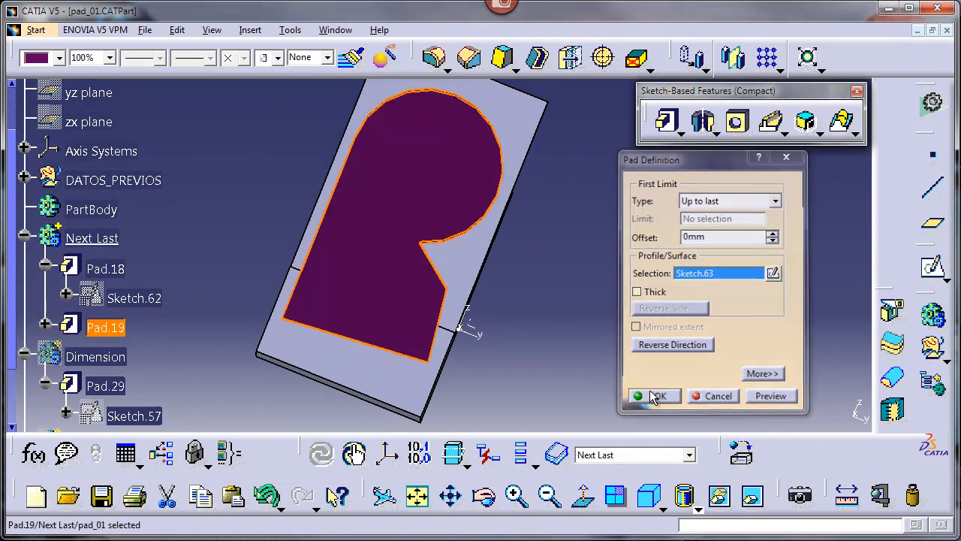
Examine where Pad.19 ends relative to Pad.18's walls, review its Up to last definition against the model, and close it
middle_click_drag(498, 330, 481, 286)
middle_click_drag(445, 332, 446, 322)
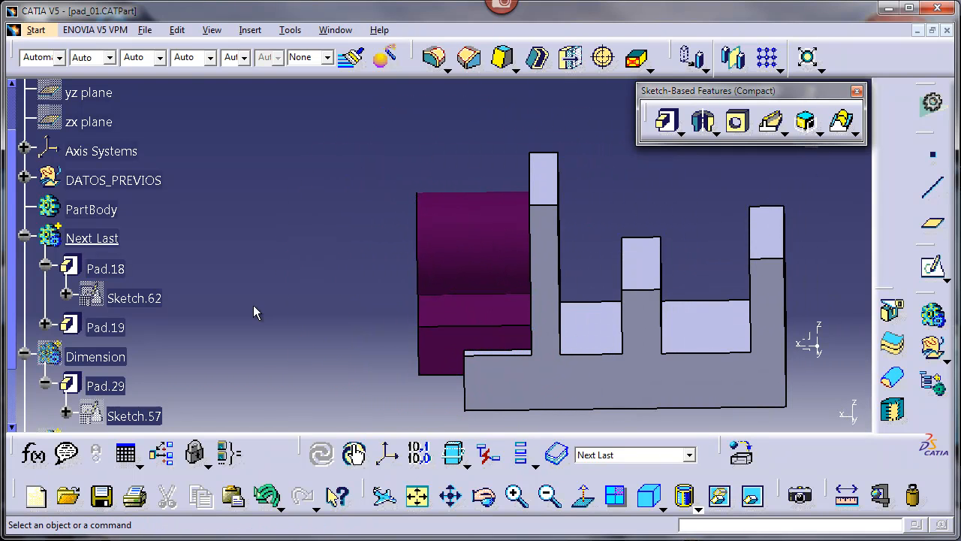
left_click(112, 327)
double_click(113, 326)
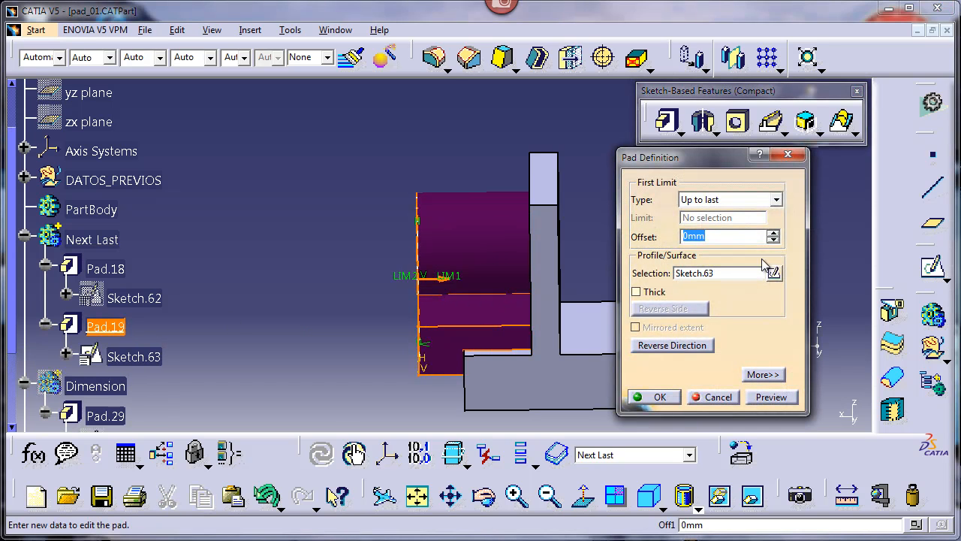
middle_click_drag(509, 320, 378, 275)
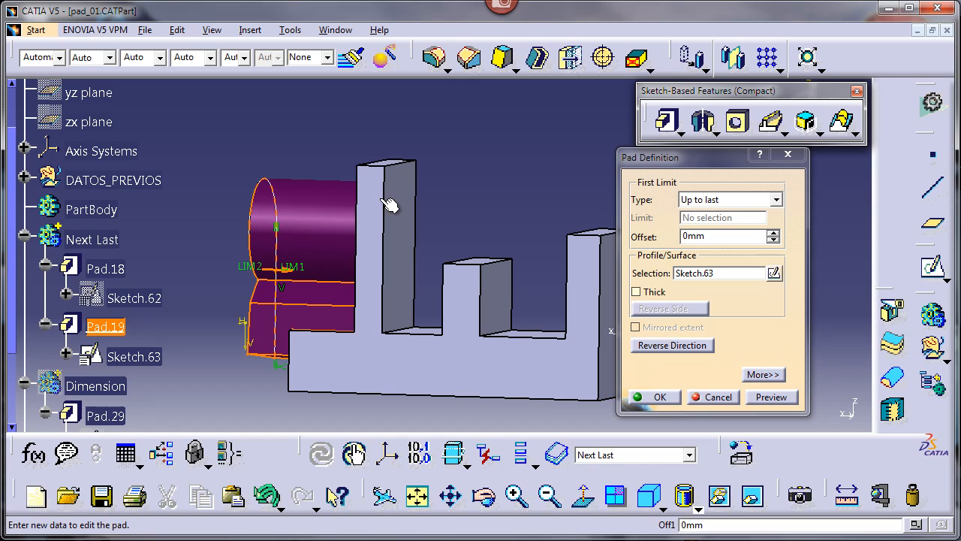
middle_click_drag(490, 219, 478, 213)
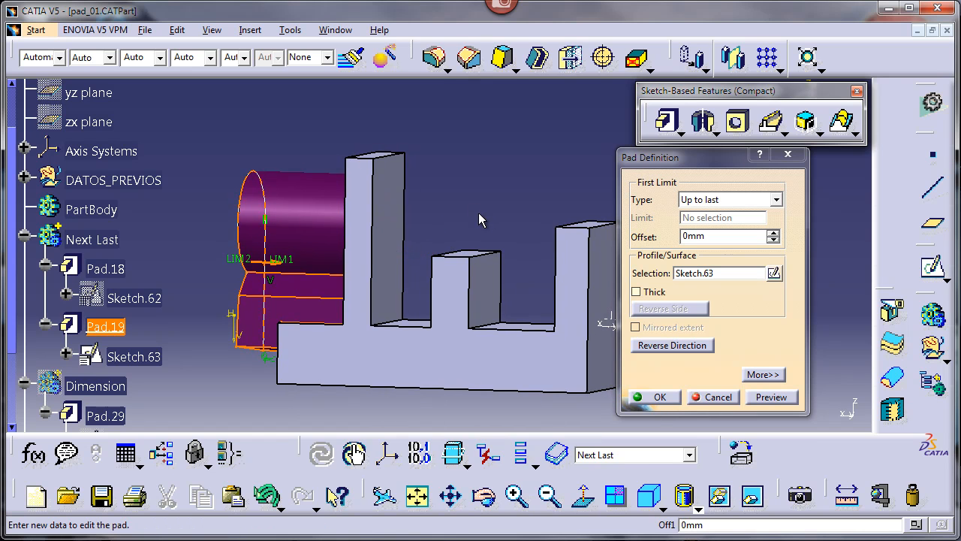
middle_click_drag(478, 216, 498, 227)
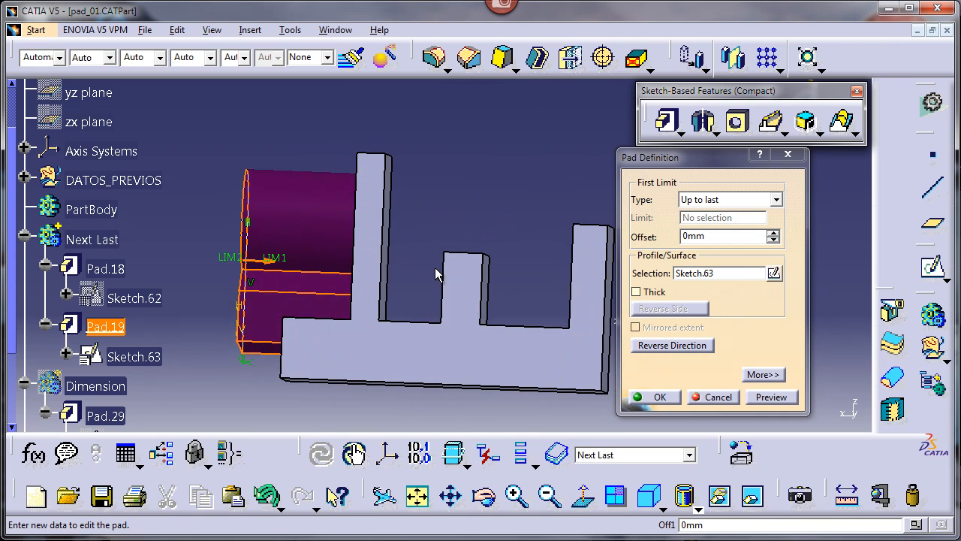
middle_click_drag(453, 271, 446, 277)
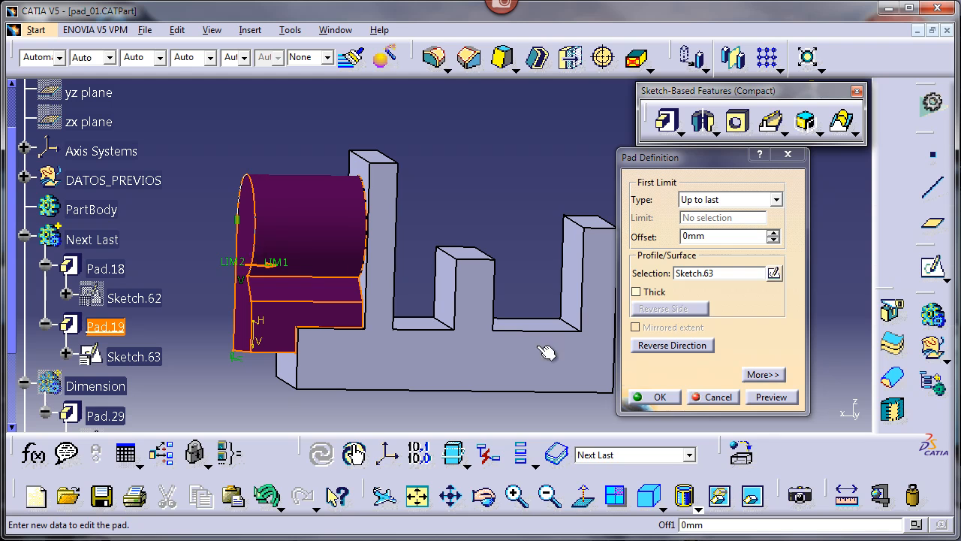
left_click(653, 397)
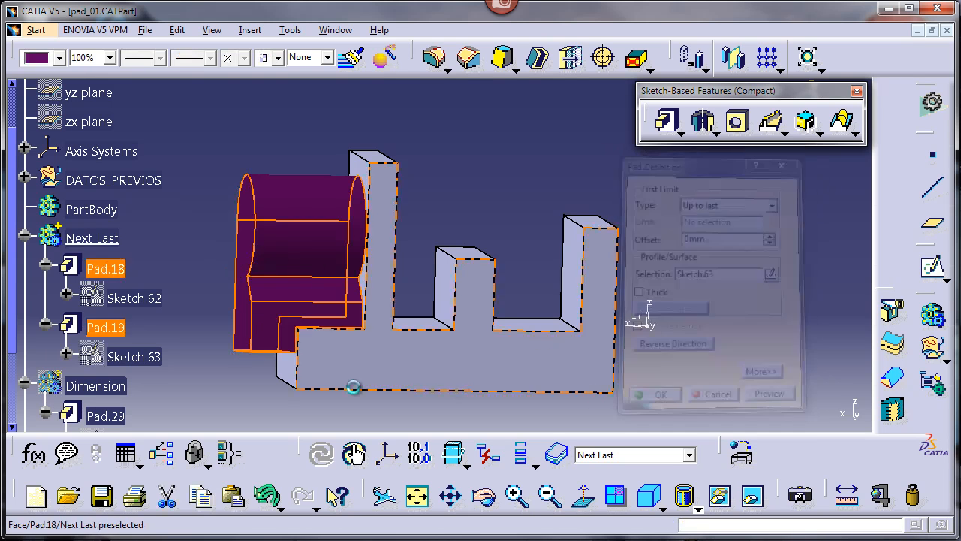
Edit Sketch.63, moving the notch vertex and arc centre so the profile fits inside the far end wall's outline, then exit and inspect the pad
double_click(131, 358)
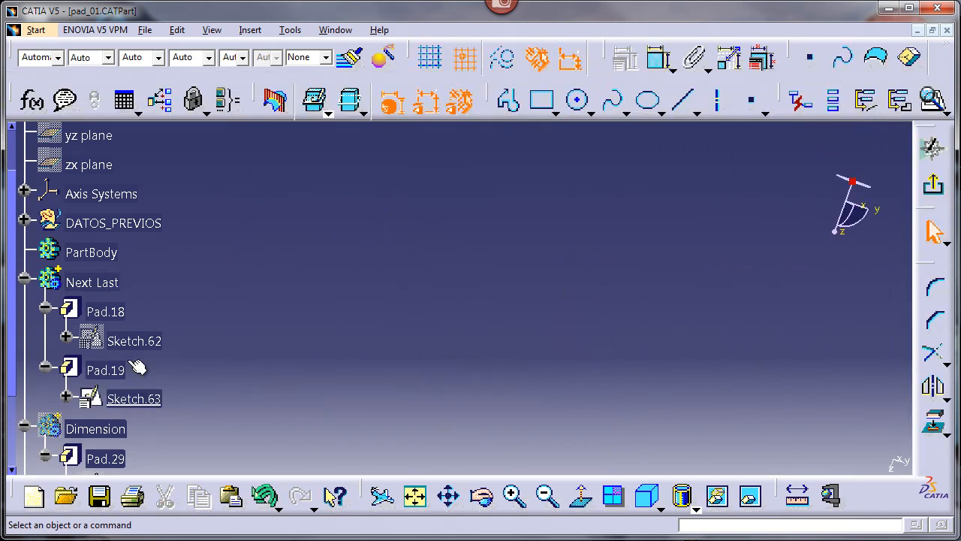
mouse_move(547, 282)
middle_mouse_down()
mouse_move(560, 383)
mouse_move(500, 371)
mouse_move(489, 245)
mouse_move(472, 350)
middle_mouse_up()
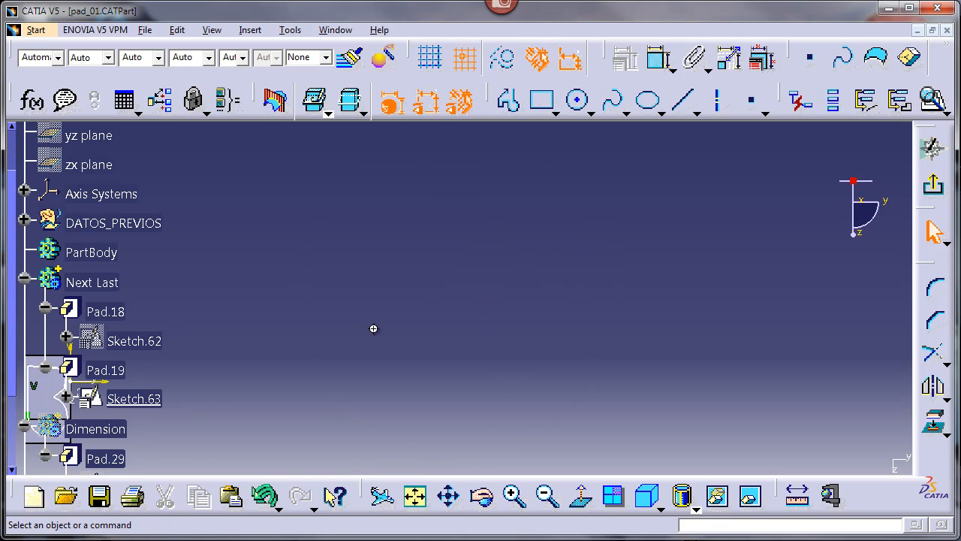
middle_click_drag(371, 334, 710, 264)
middle_click_drag(620, 280, 620, 254)
middle_click_drag(455, 303, 543, 255)
left_click_drag(458, 353, 457, 331)
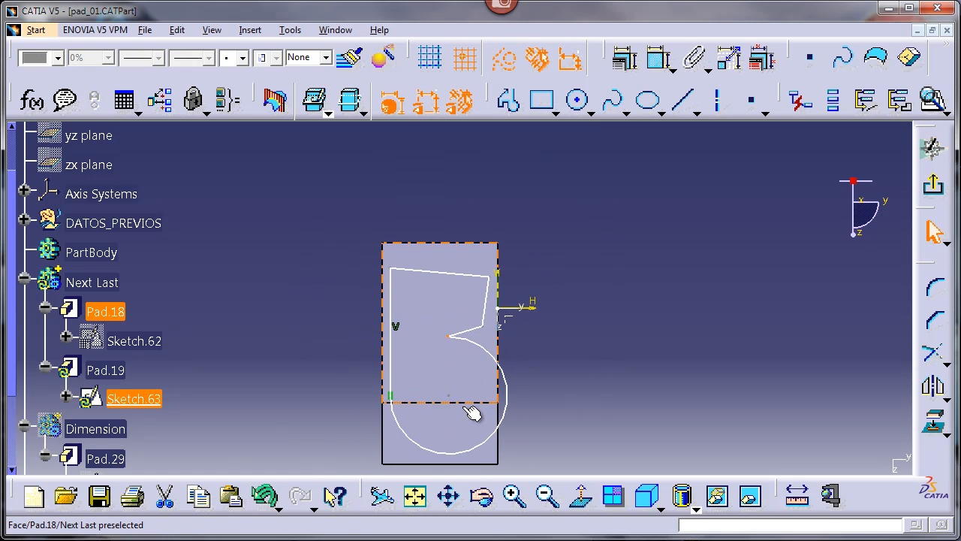
mouse_move(450, 396)
left_mouse_down()
mouse_move(431, 365)
mouse_move(435, 348)
left_mouse_up()
middle_click_drag(482, 350, 361, 353)
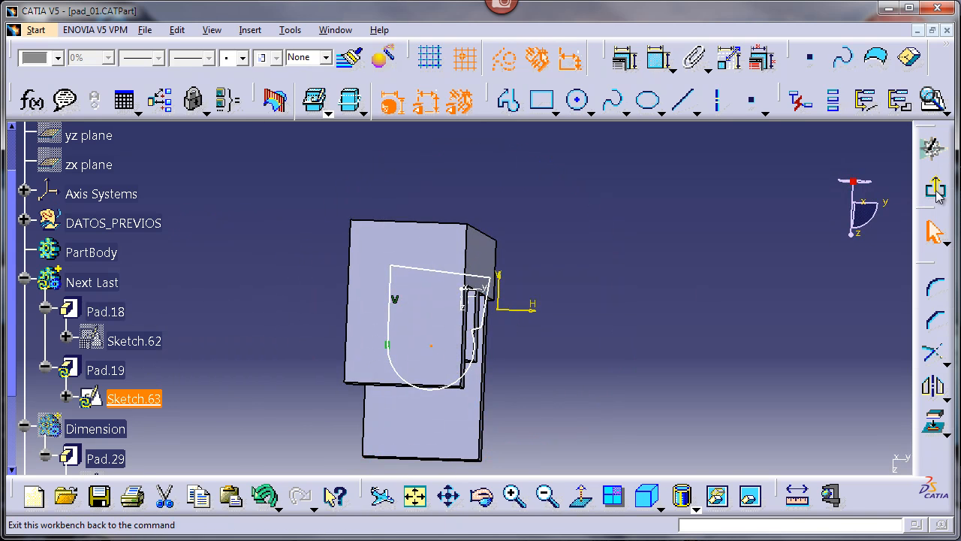
left_click(933, 184)
mouse_move(601, 253)
middle_mouse_down()
mouse_move(502, 337)
mouse_move(485, 370)
middle_mouse_up()
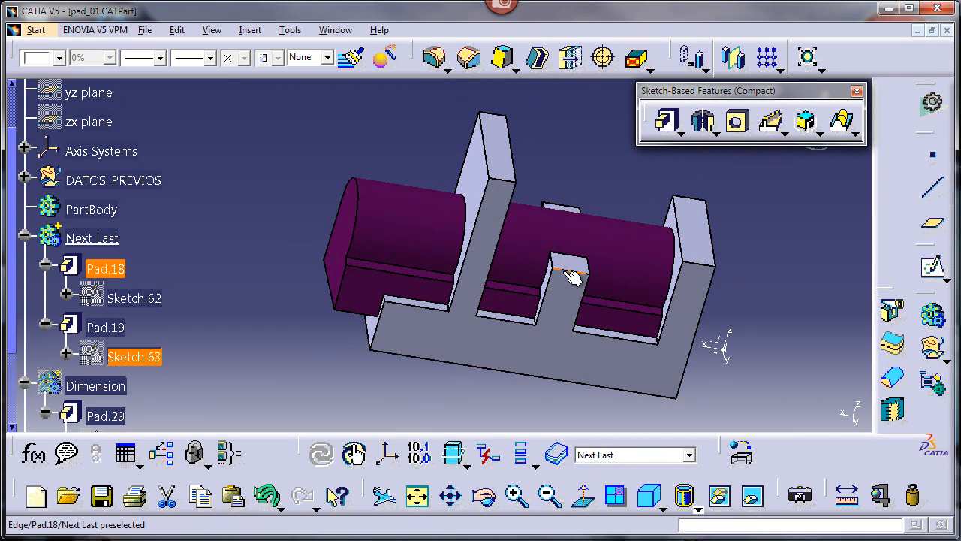
Change Pad.19's first limit type to Up to next and accept the pad
middle_click_drag(664, 270, 642, 314)
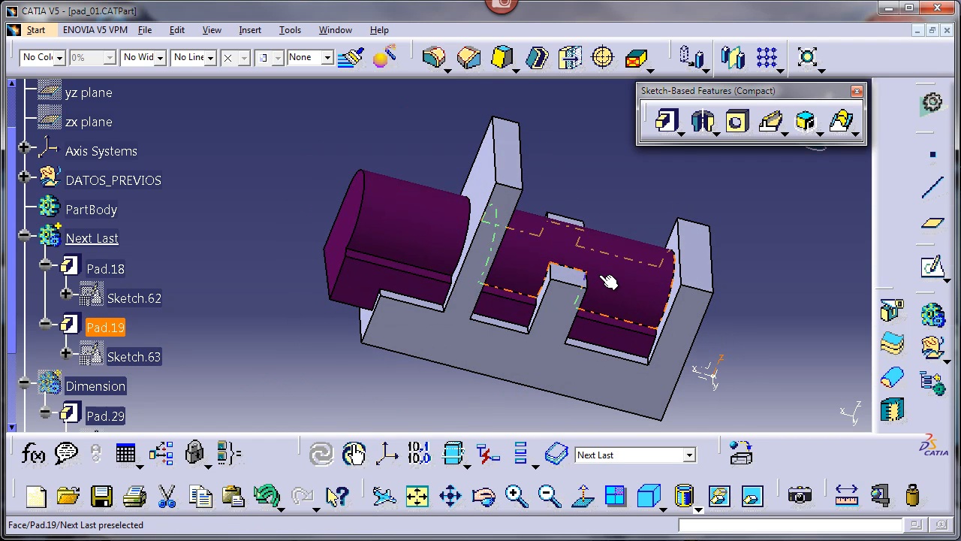
middle_click_drag(628, 264, 375, 188)
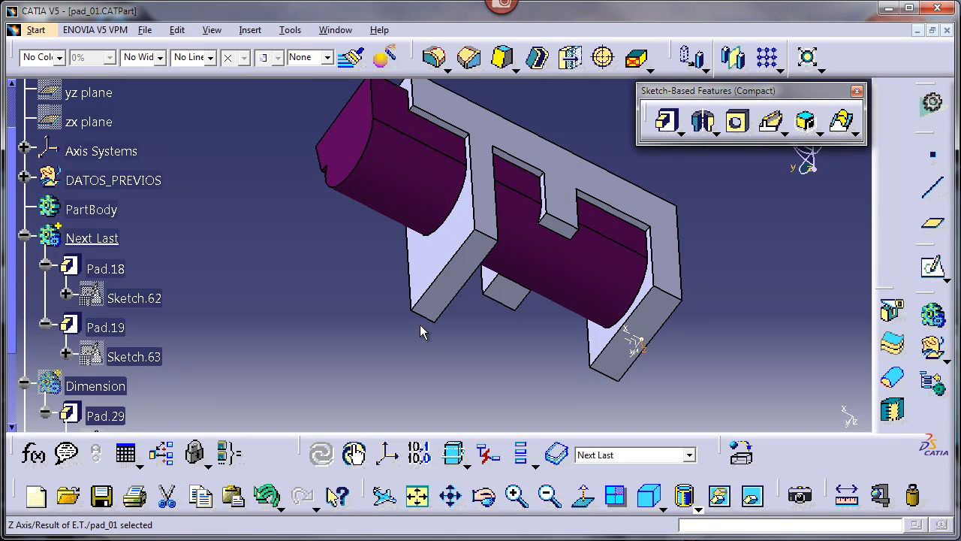
middle_click_drag(427, 326, 636, 172)
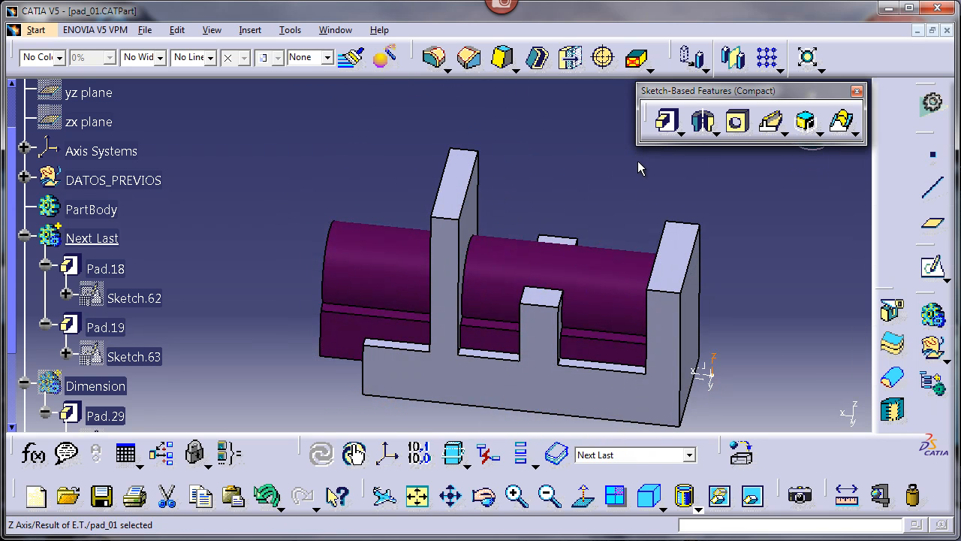
left_click(96, 328)
double_click(97, 328)
left_click(757, 207)
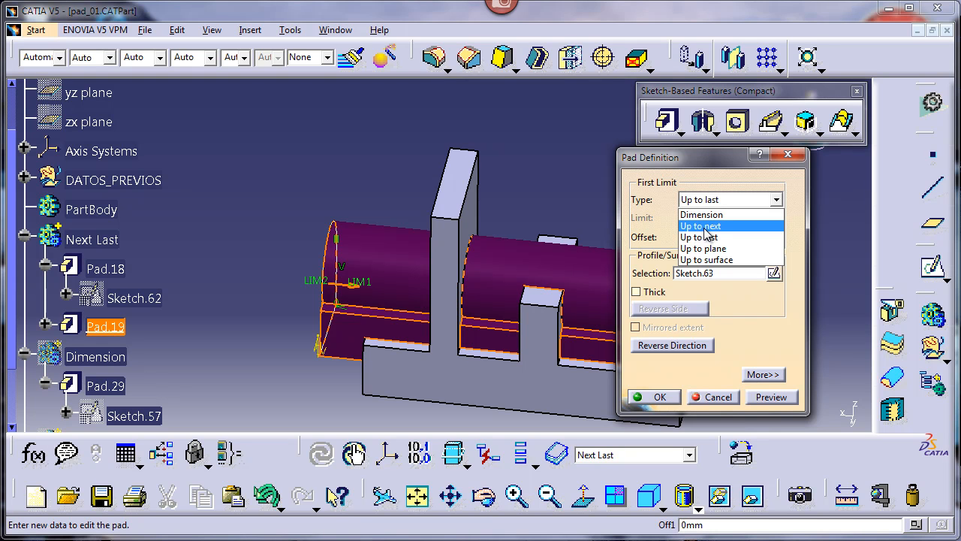
left_click(701, 226)
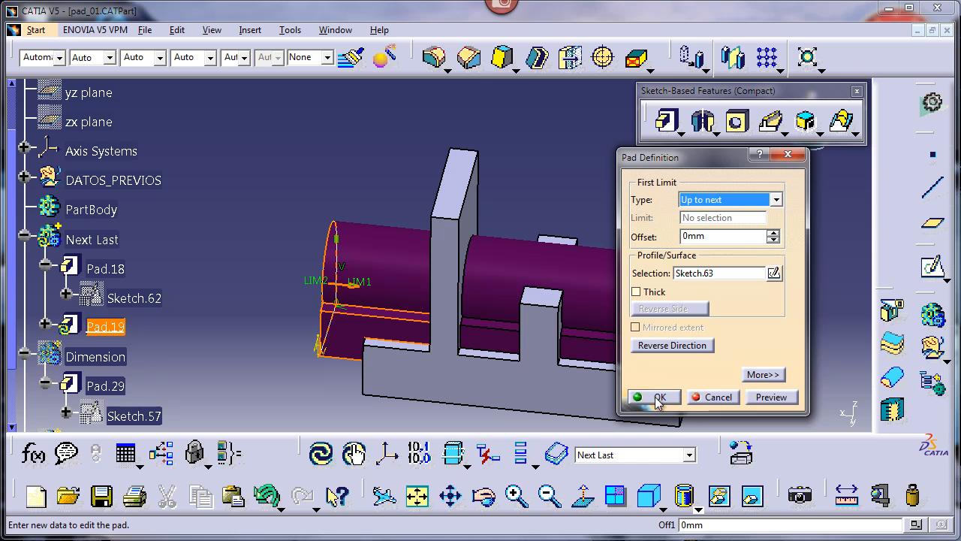
left_click(660, 398)
Examine where Pad.19 meets the first wall, review the types available for its first and second limits, and close its definition
middle_click_drag(376, 315, 440, 317)
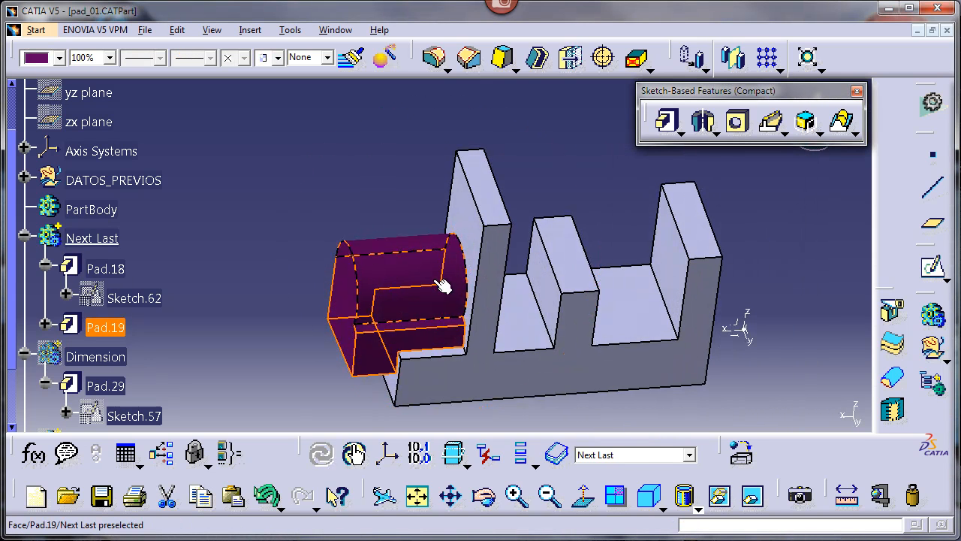
middle_click_drag(473, 251, 436, 237)
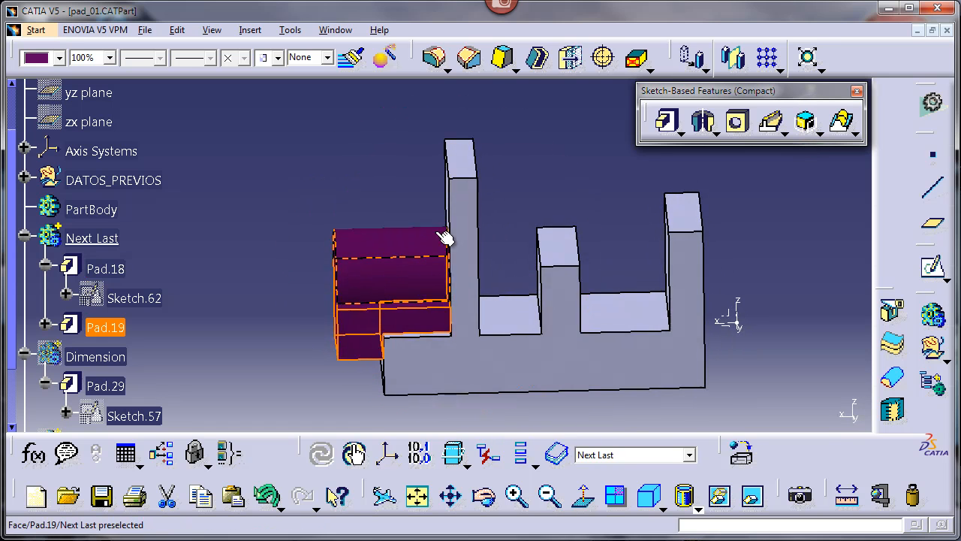
middle_click_drag(465, 265, 454, 251)
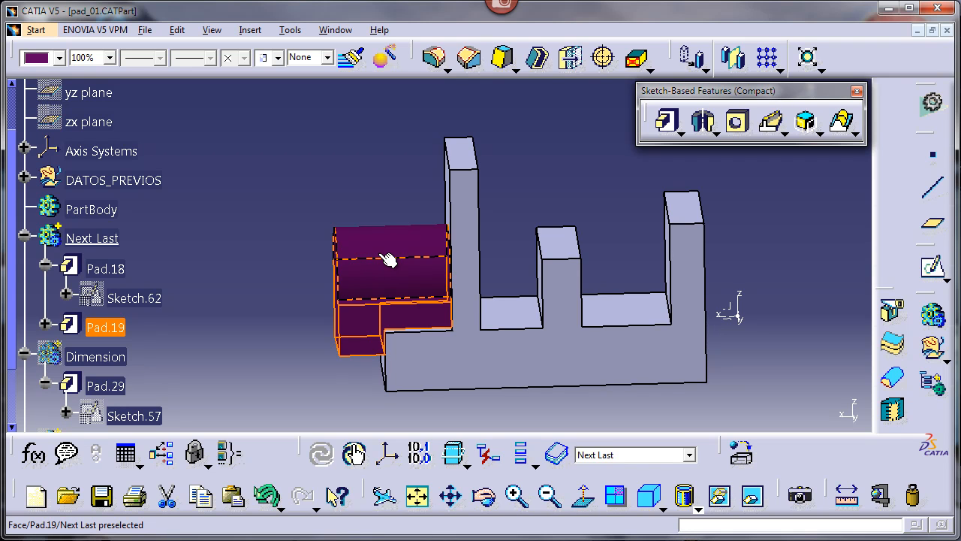
middle_click_drag(388, 260, 473, 323)
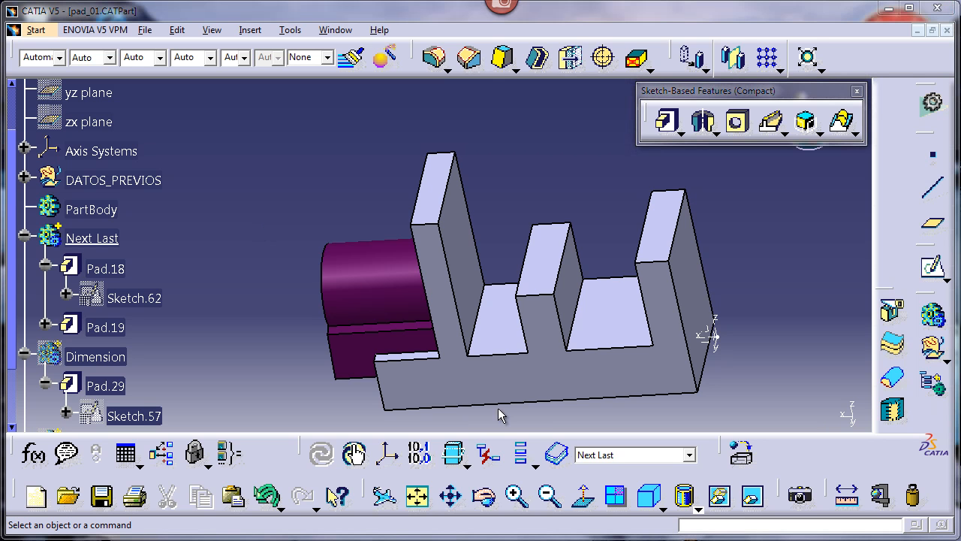
double_click(409, 312)
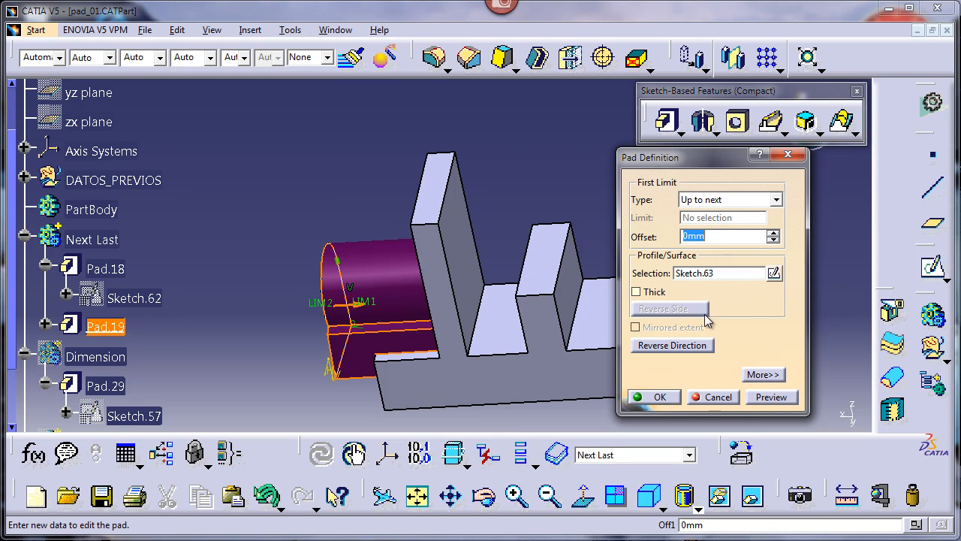
left_click(762, 374)
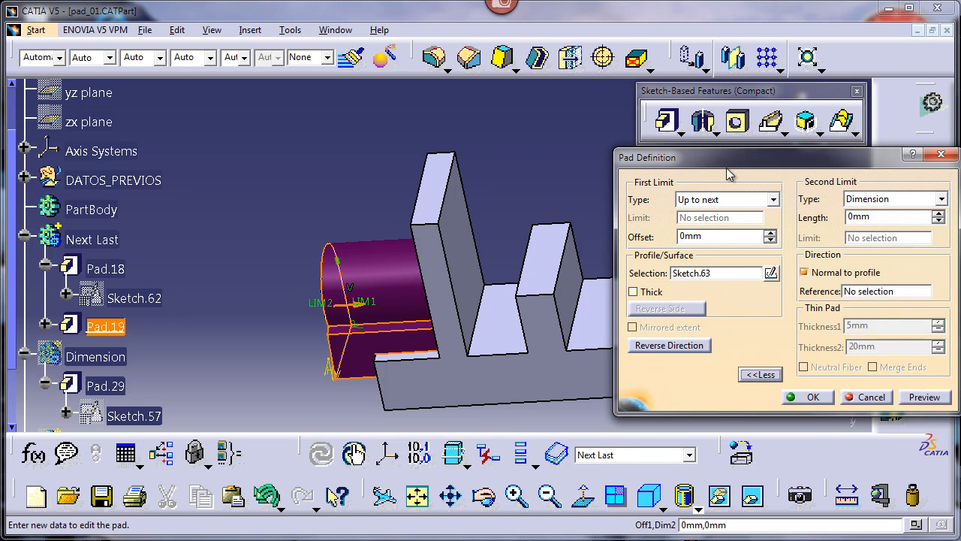
left_click_drag(724, 161, 697, 159)
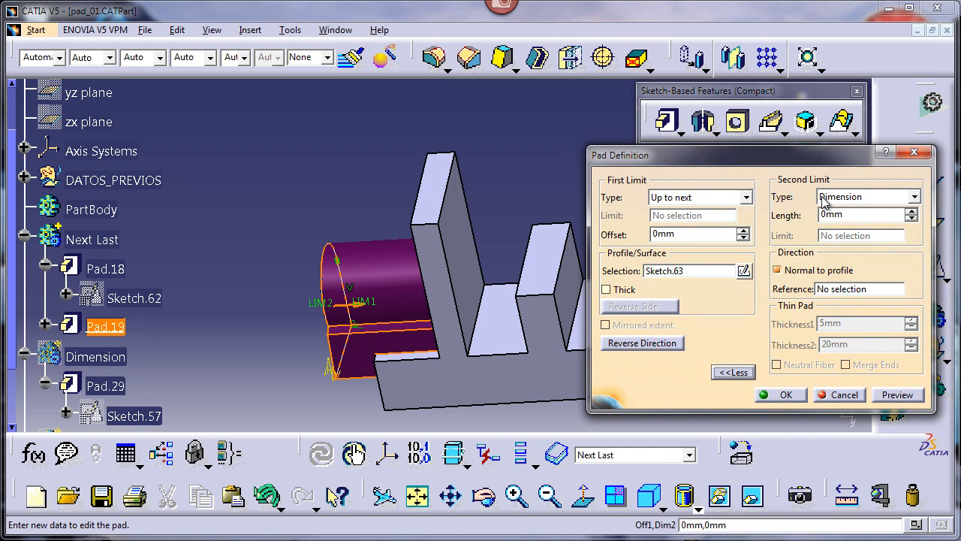
left_click(914, 197)
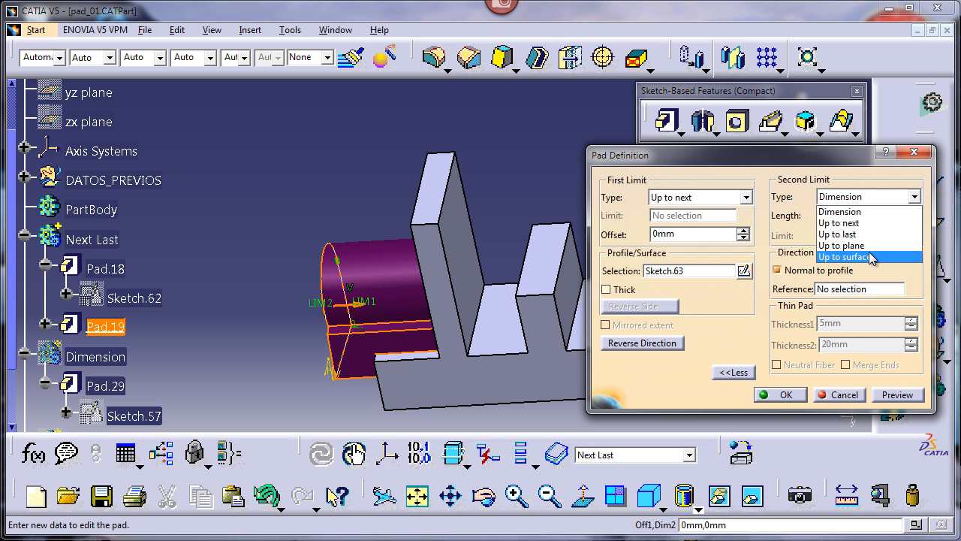
left_click(748, 199)
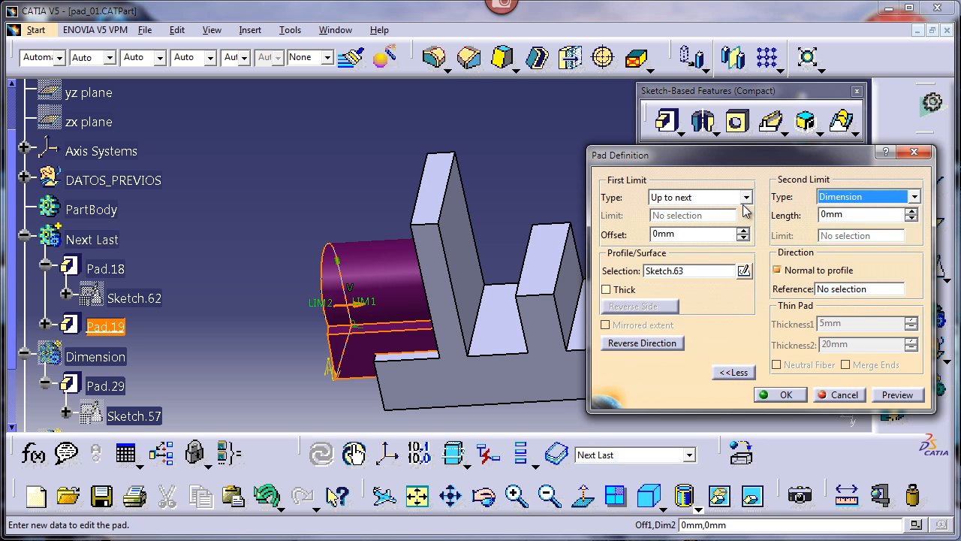
left_click(748, 198)
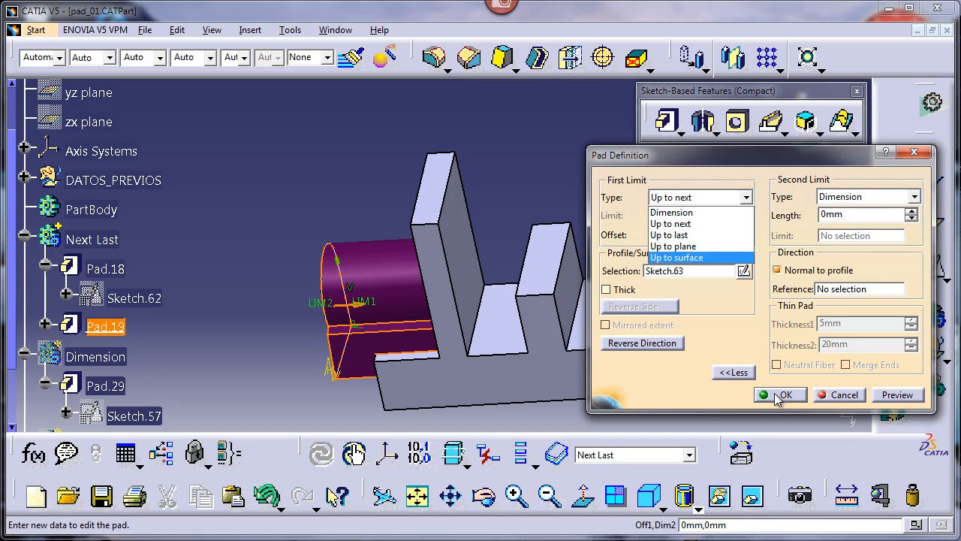
left_click(835, 394)
left_click(778, 397)
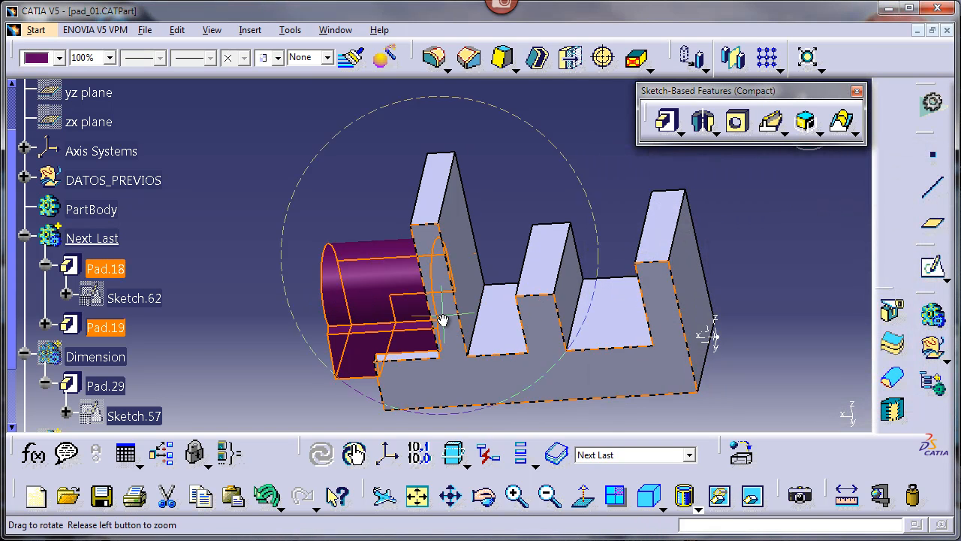
Hide the Next Last body and show the Superficie body
middle_click_drag(443, 320, 455, 348)
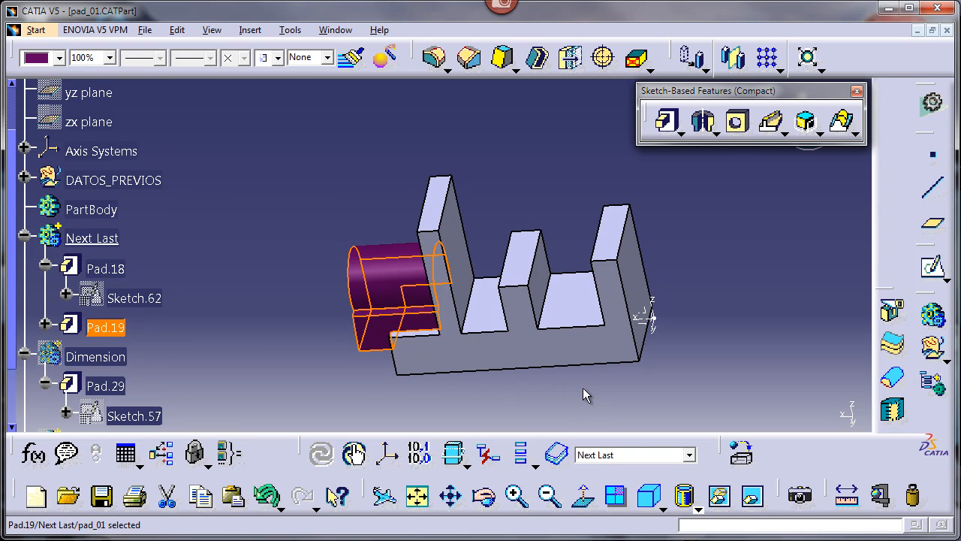
left_click(513, 383)
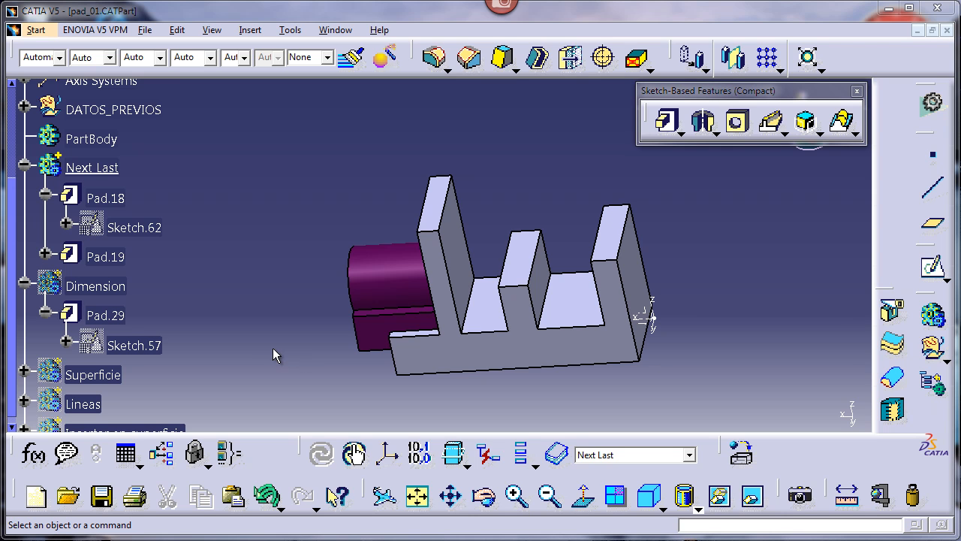
left_click(120, 166)
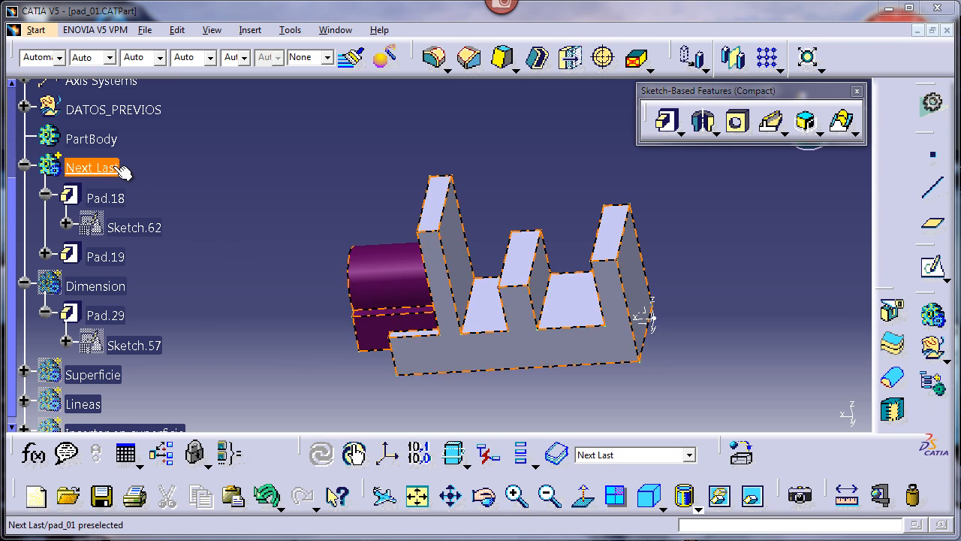
right_click(116, 167)
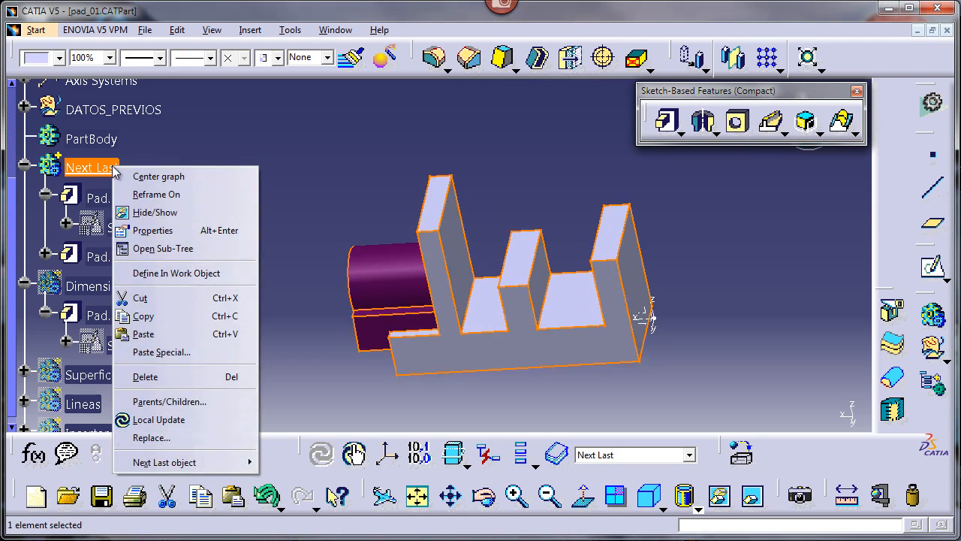
left_click(151, 212)
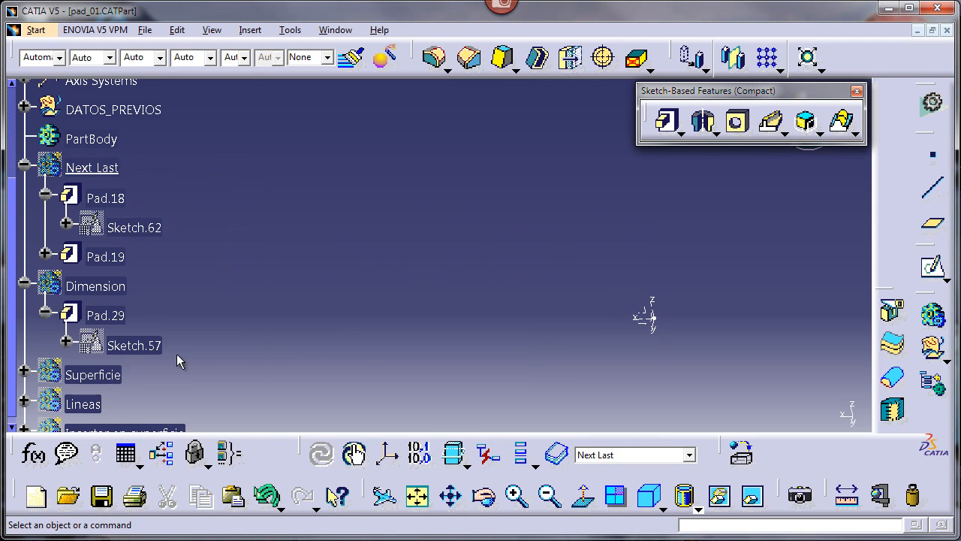
right_click(109, 374)
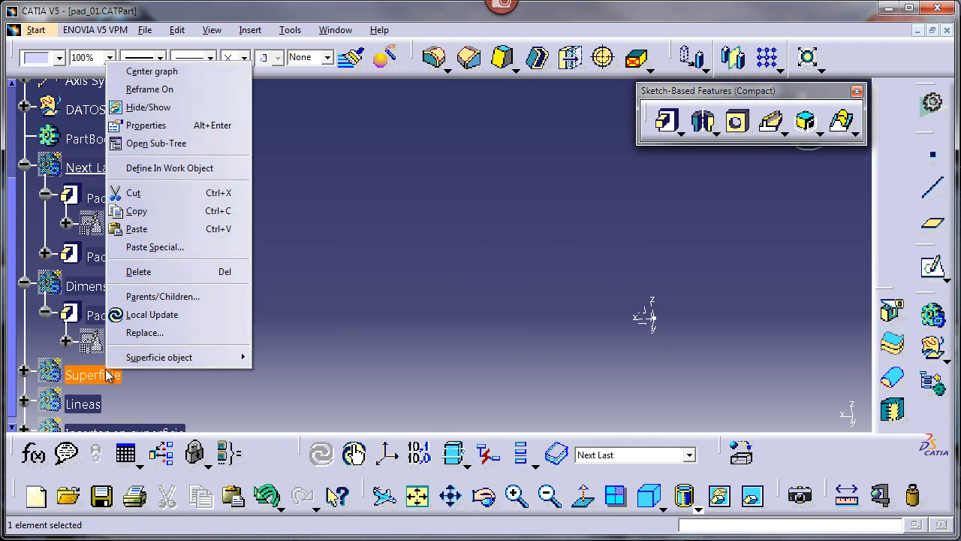
left_click(133, 114)
middle_click_drag(353, 249, 350, 327)
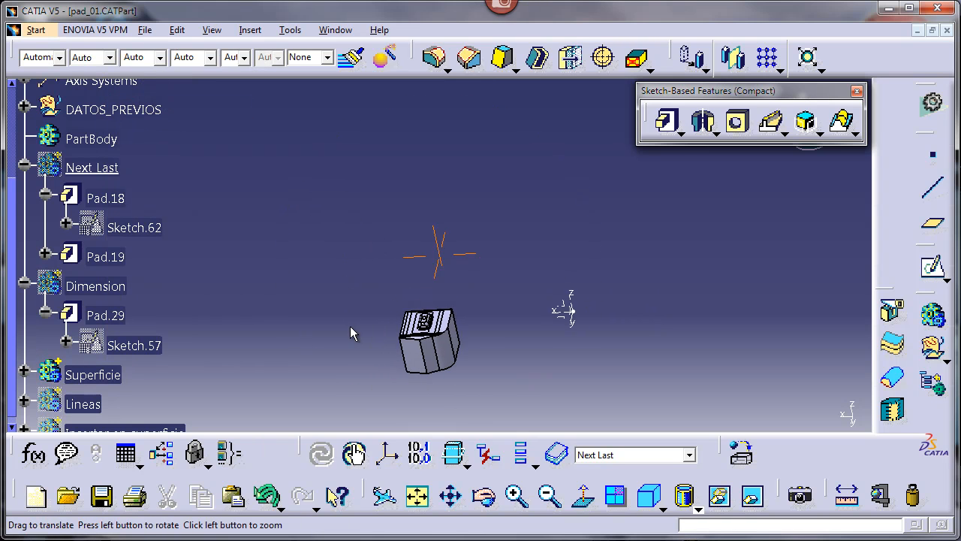
Expand DATOS_PREVIOS and show the Result (2) of PUNZONADO_PIEL_INFERIOR surface above the Superficie solid
scroll(281, 317, "up", 3)
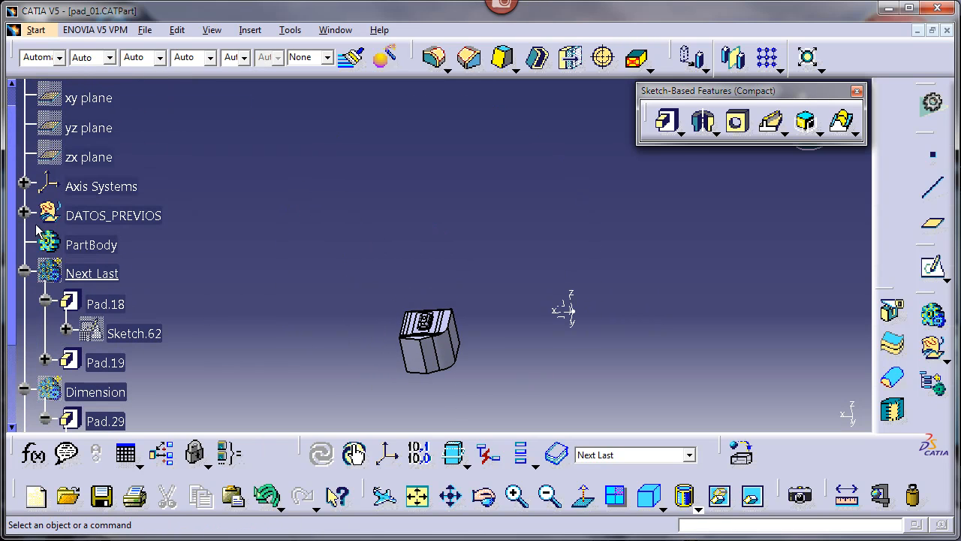
left_click(24, 215)
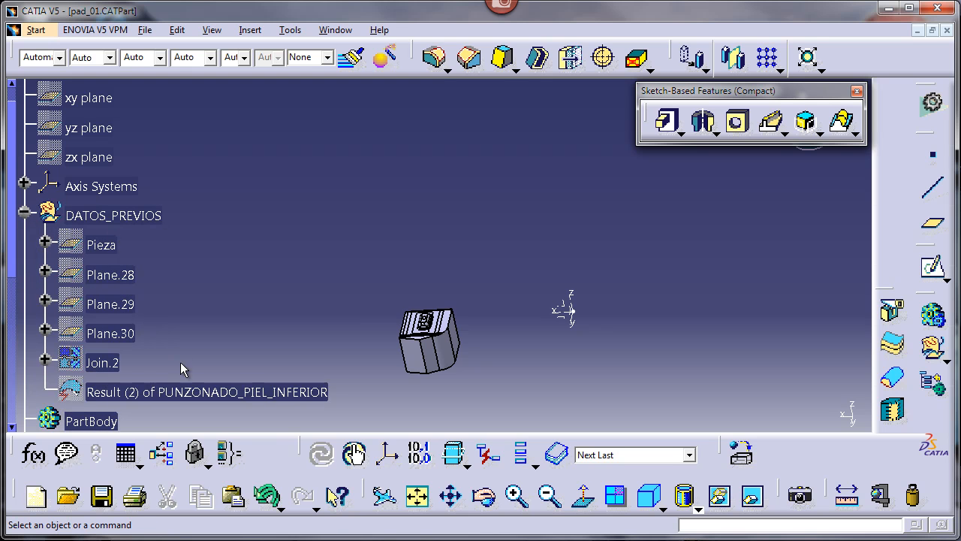
right_click(184, 390)
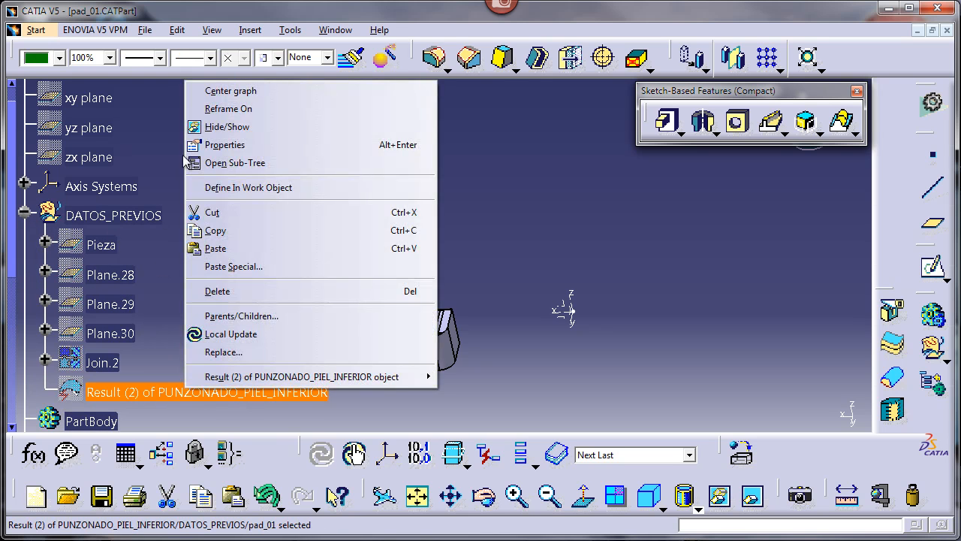
left_click(225, 126)
middle_click_drag(400, 369, 451, 219)
left_click(423, 330)
mouse_move(423, 326)
middle_mouse_down()
mouse_move(431, 257)
mouse_move(412, 313)
mouse_move(419, 339)
middle_mouse_up()
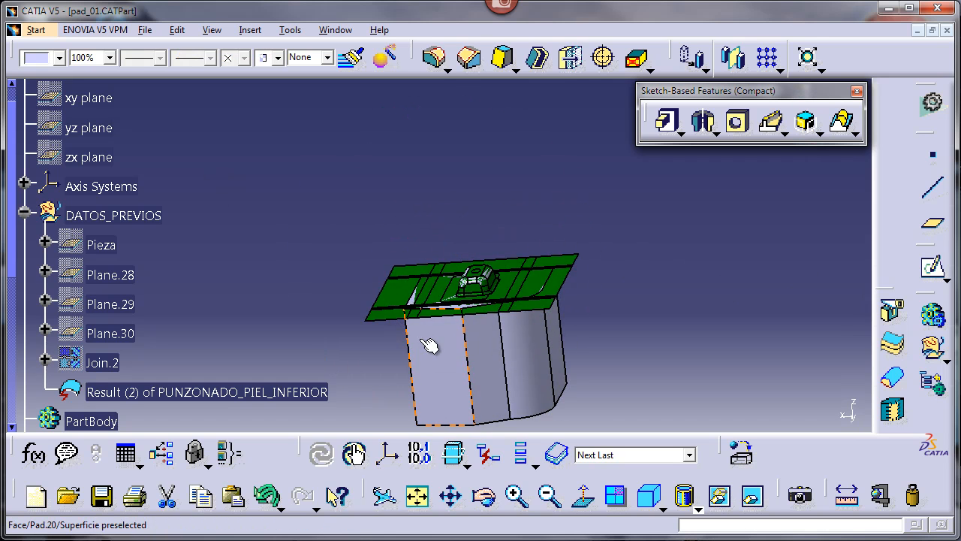
left_click(430, 346)
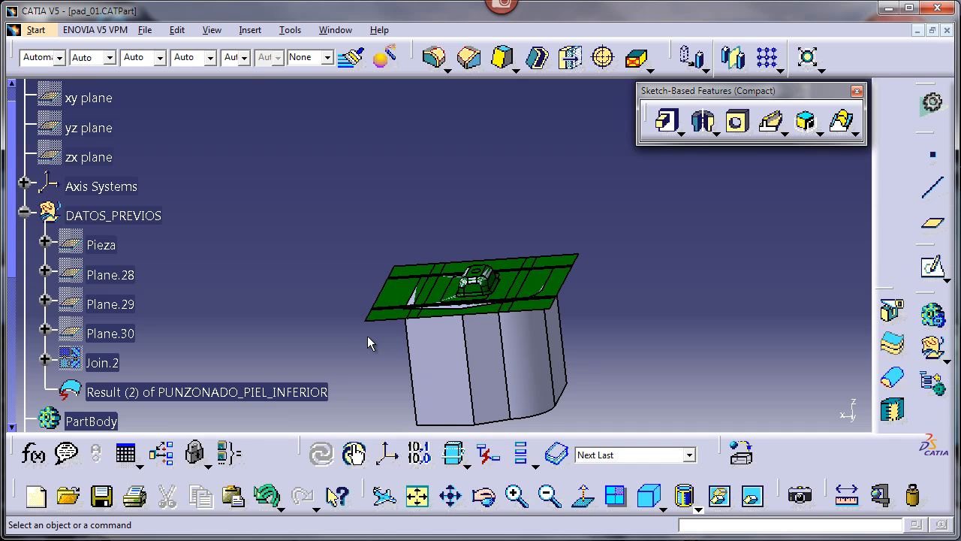
Locate the grey solid's pad in the specification tree by centering the graph on its front face, then clear the selection
left_click(426, 343)
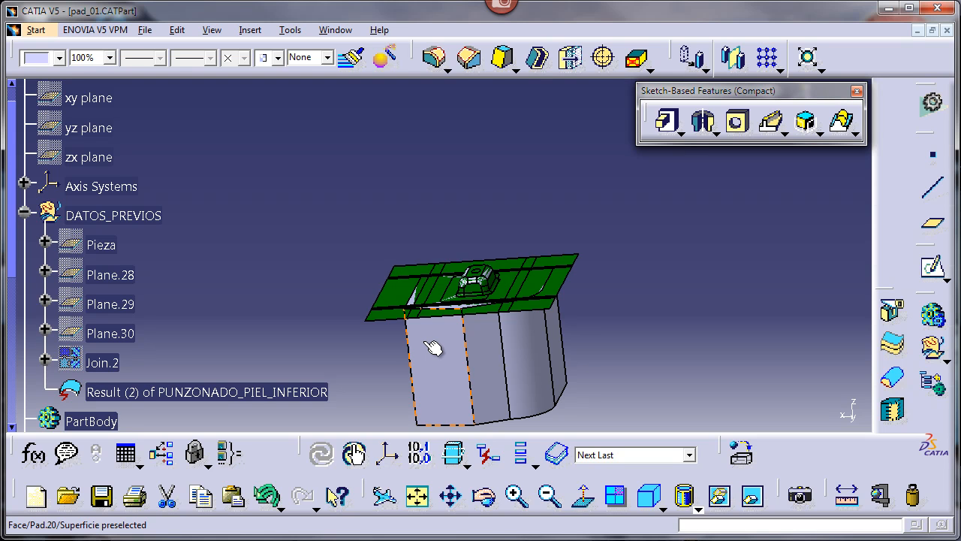
right_click(425, 346)
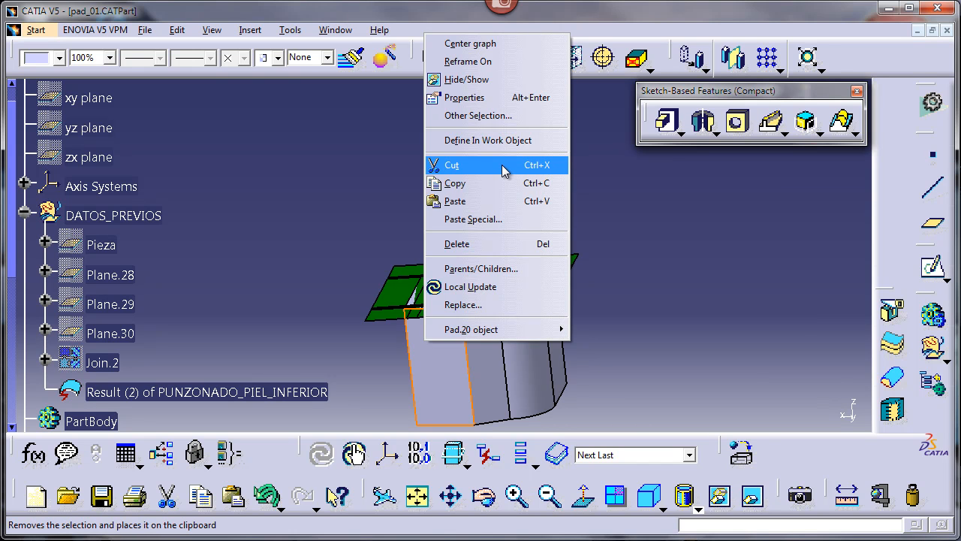
left_click(476, 48)
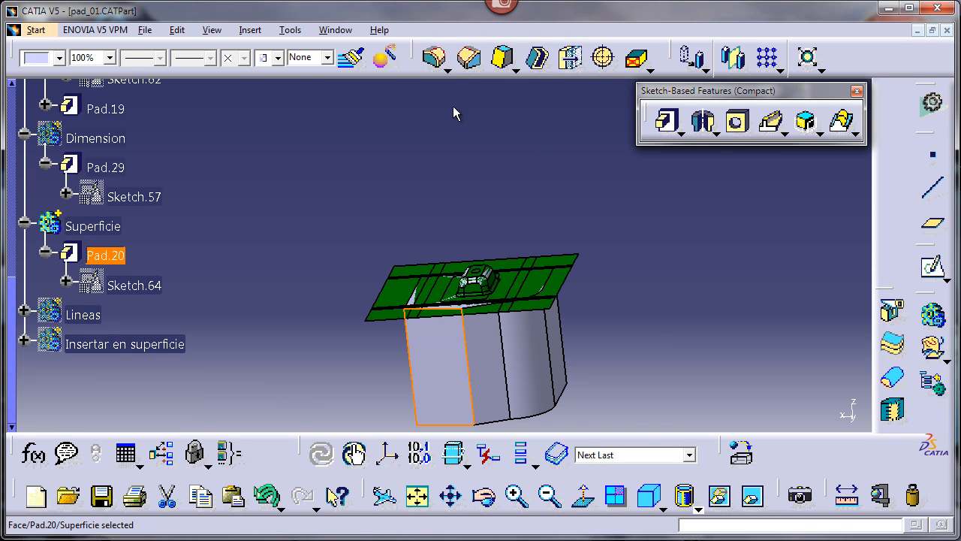
left_click(112, 256)
left_click(281, 253)
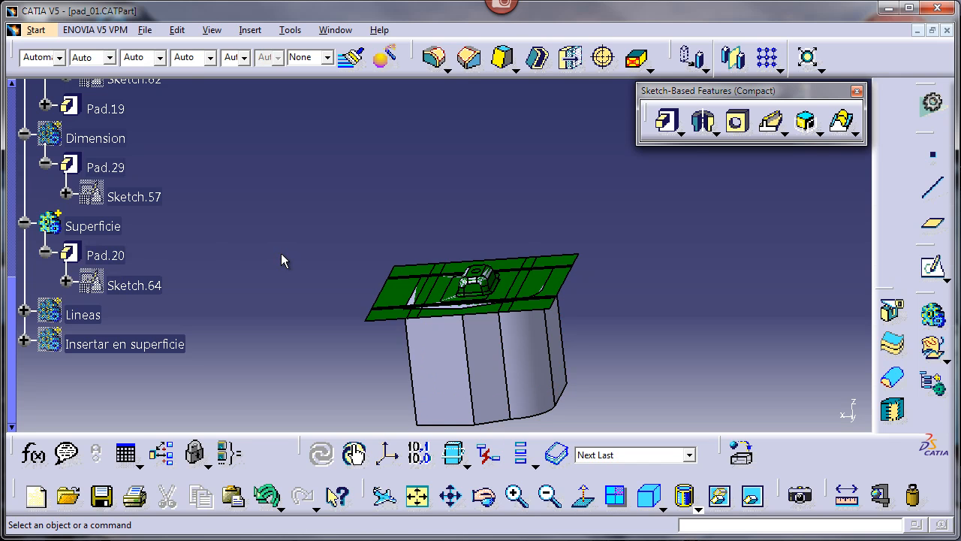
Locate the green surface in the specification tree by centering the graph on it, then clear the selection
right_click(401, 293)
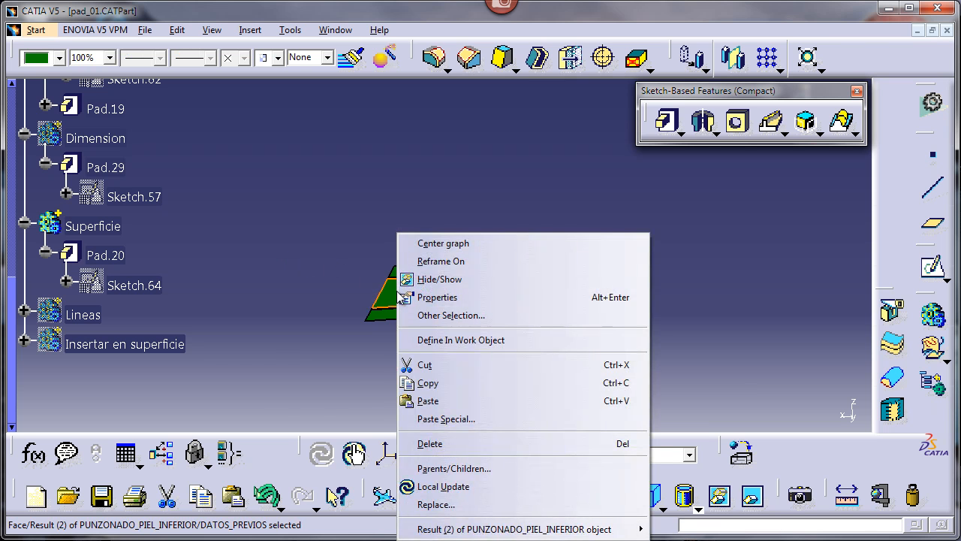
left_click(432, 245)
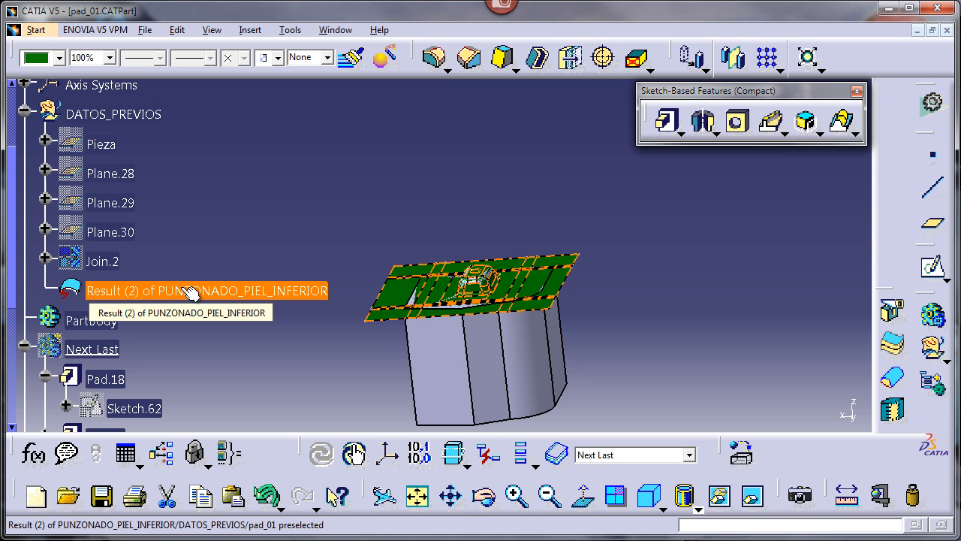
left_click(261, 177)
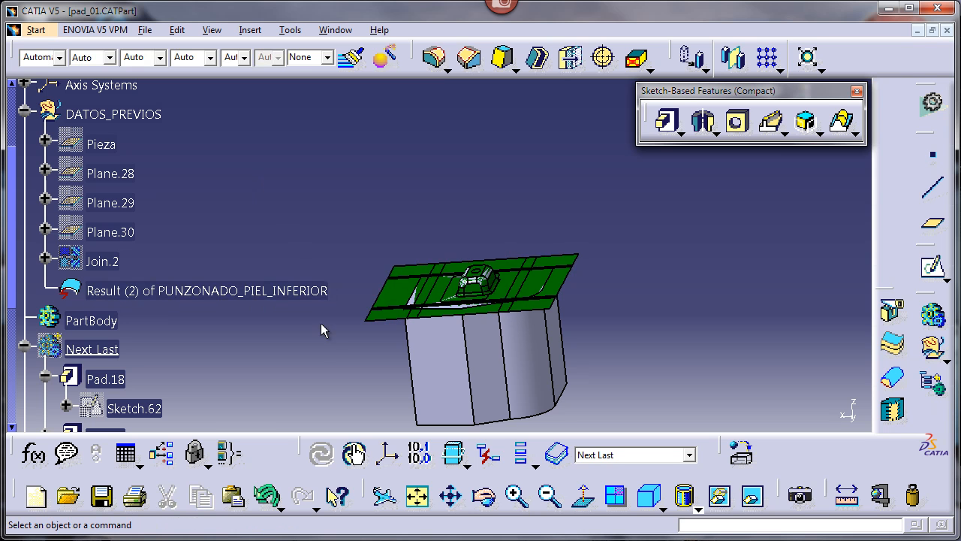
Locate the grey solid's pad in the specification tree and define the Superficie body as the in-work object
right_click(428, 352)
left_click(453, 50)
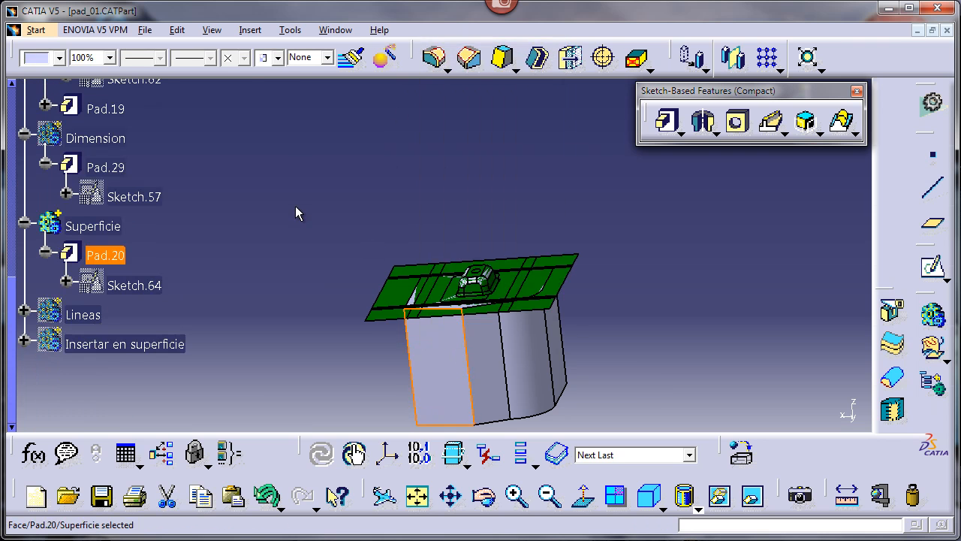
left_click(132, 258)
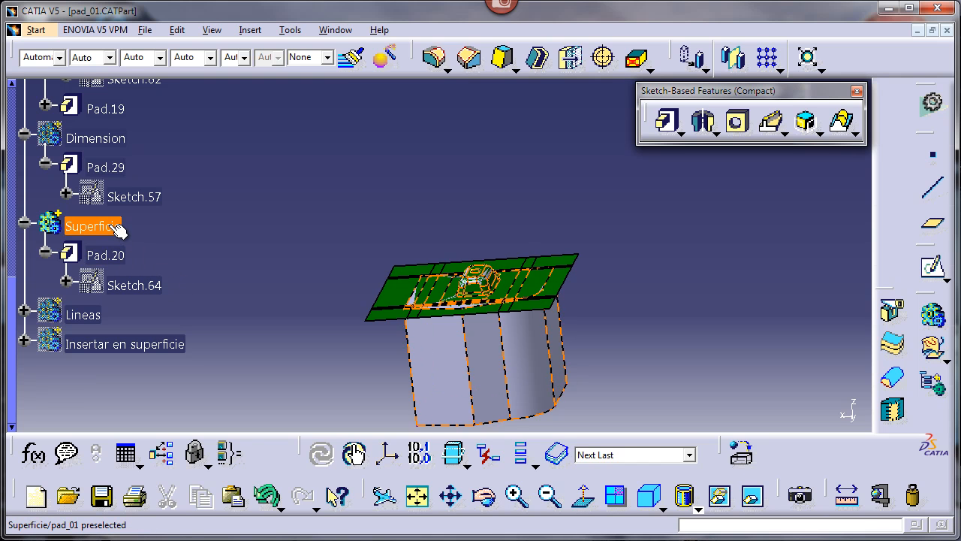
left_click(120, 232)
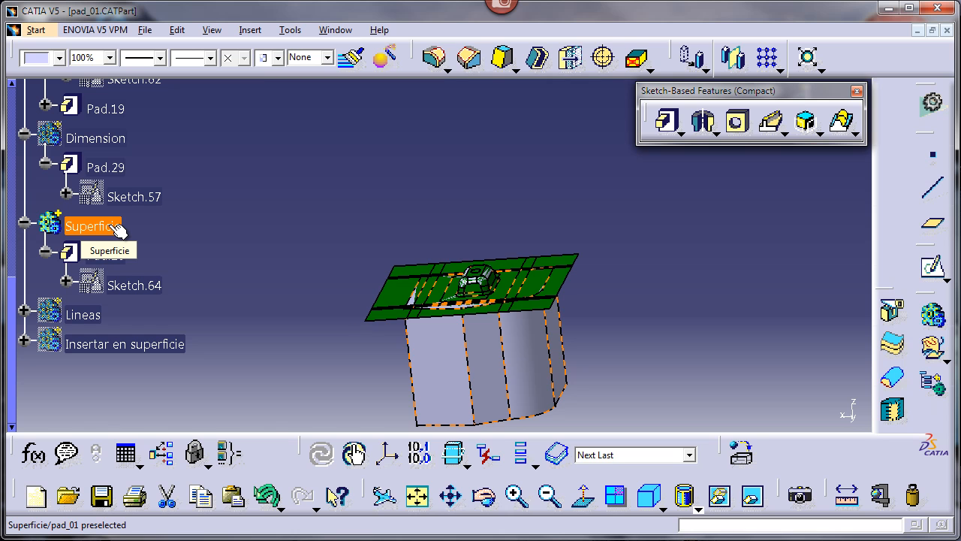
right_click(118, 229)
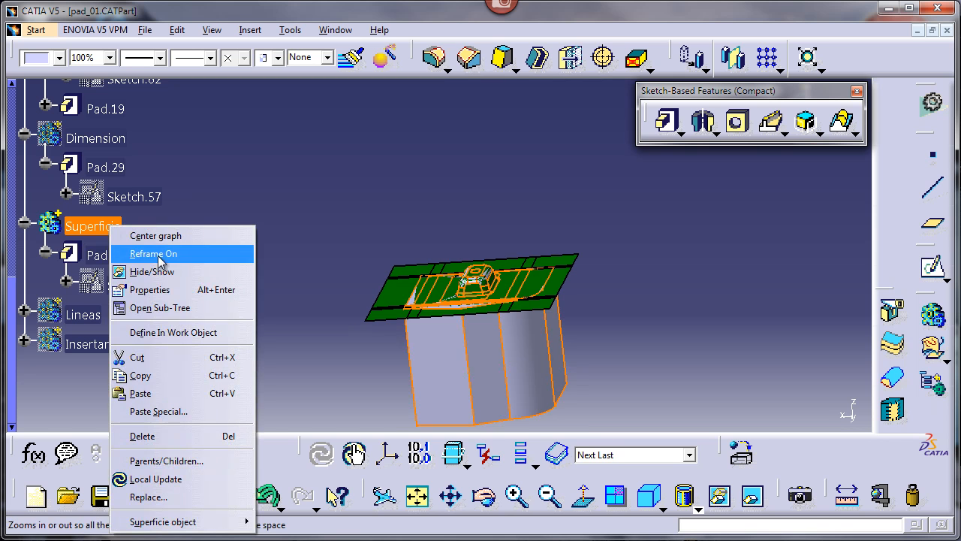
left_click(179, 335)
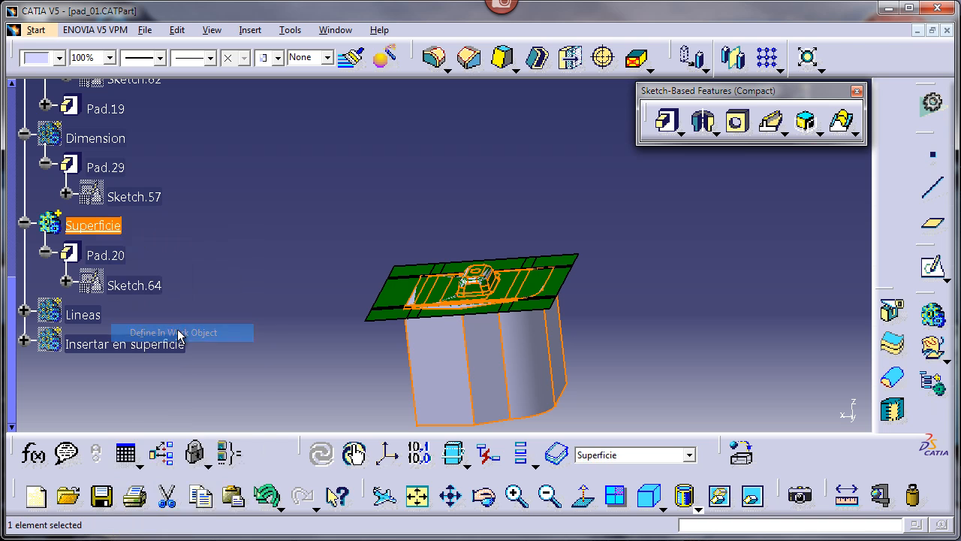
left_click(209, 284)
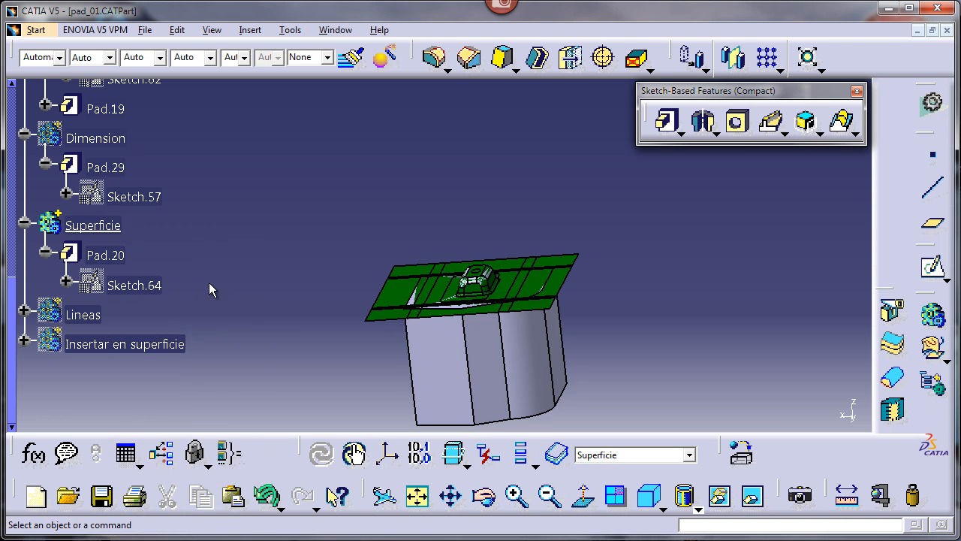
Change the first limit of the Superficie body's pad to Dimension with a length of 45 mm
double_click(114, 256)
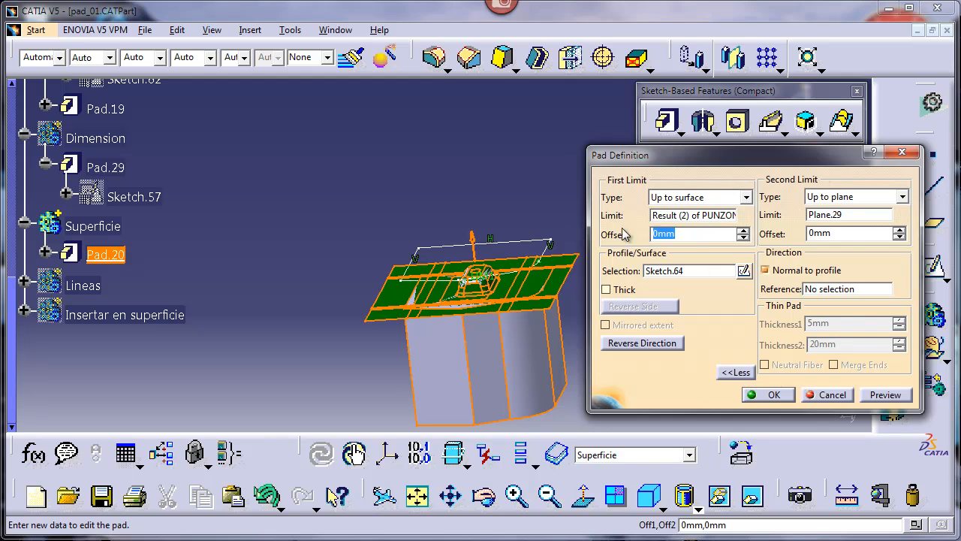
left_click(746, 197)
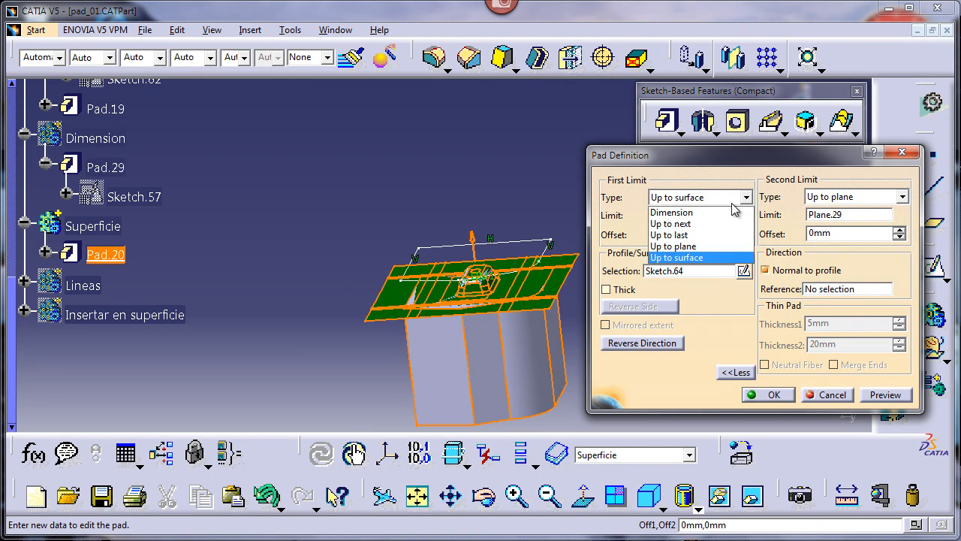
left_click(710, 212)
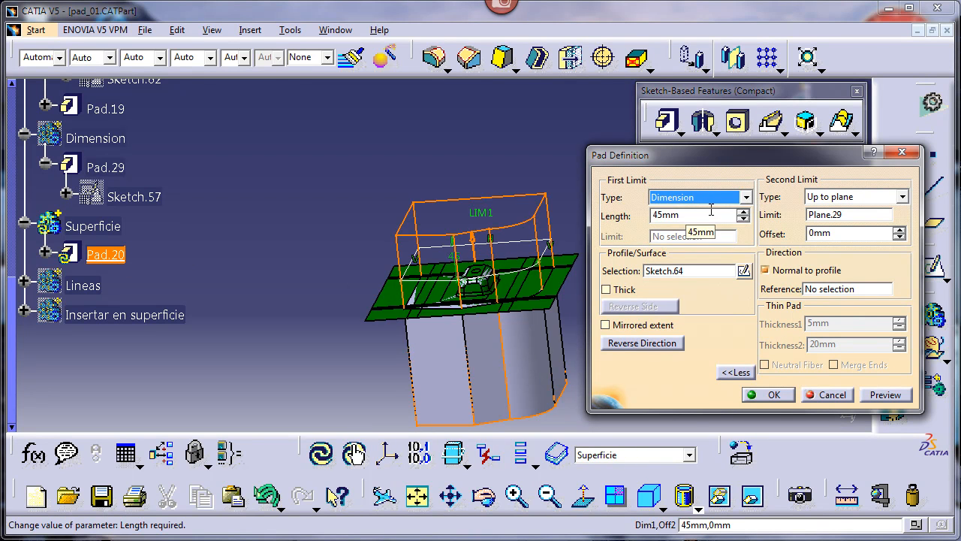
left_click(755, 398)
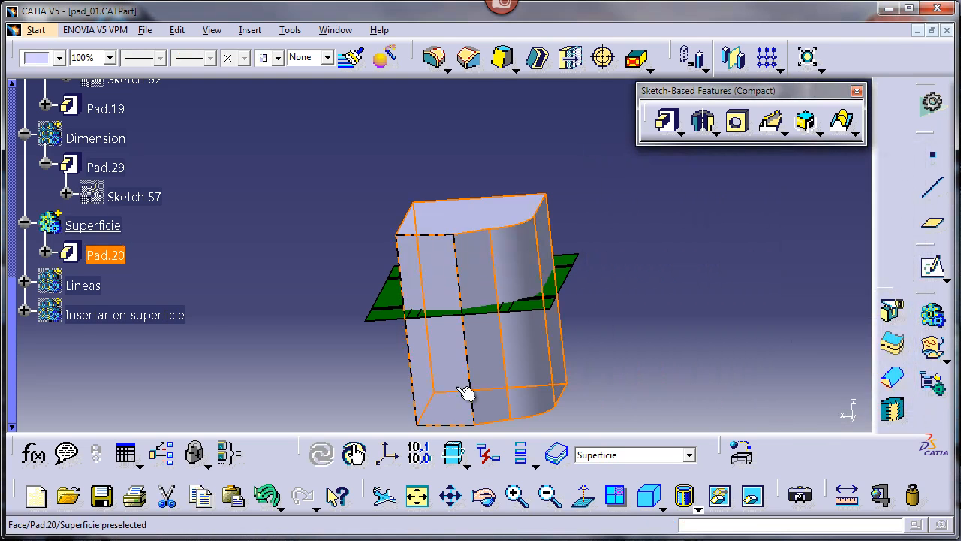
left_click(294, 300)
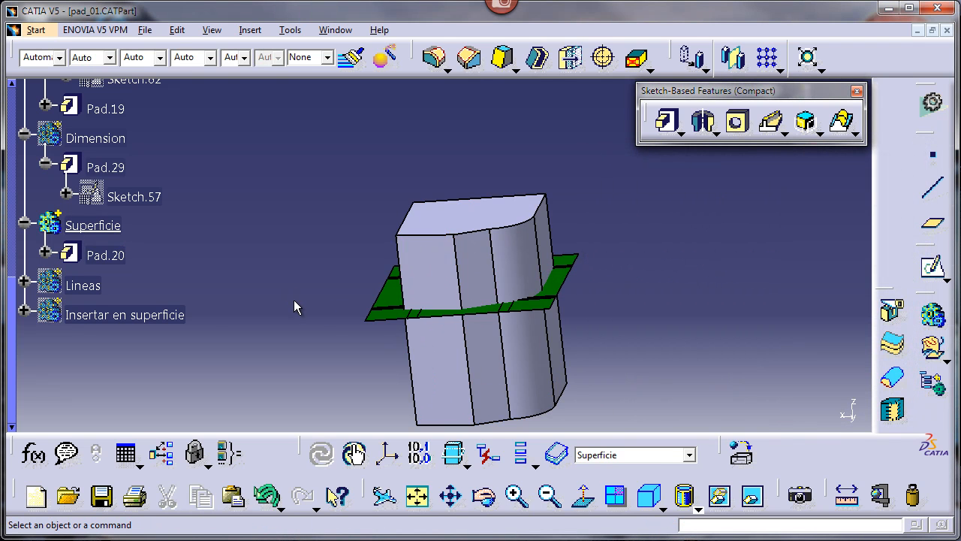
Set the Superficie pad's first limit to Up to surface, using the green Result (2) of PUNZONADO_PIEL_INFERIOR surface as the limit
double_click(113, 255)
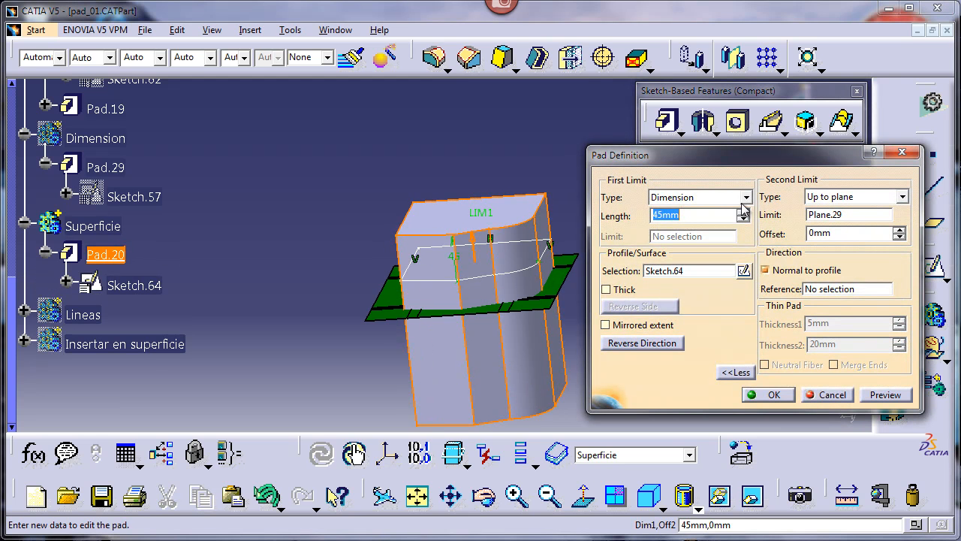
left_click(745, 197)
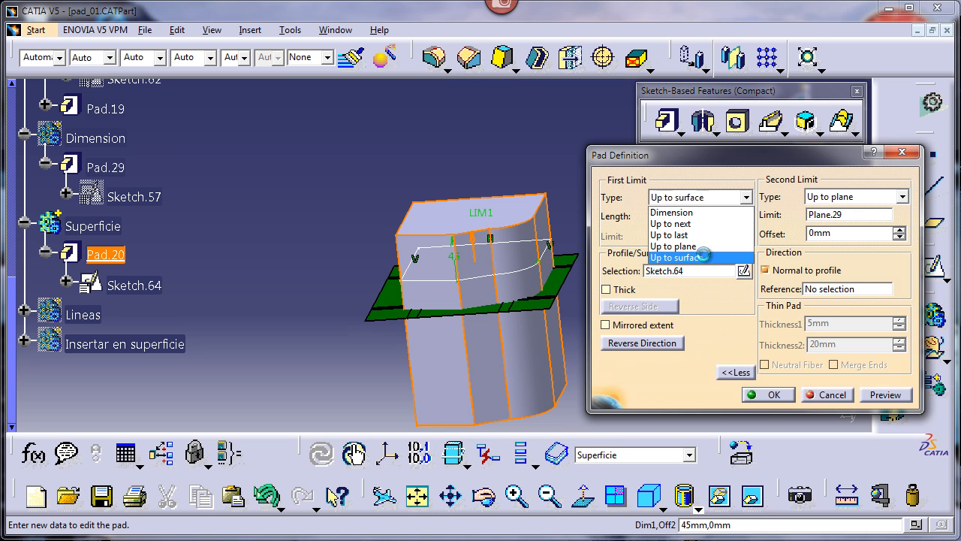
left_click(706, 257)
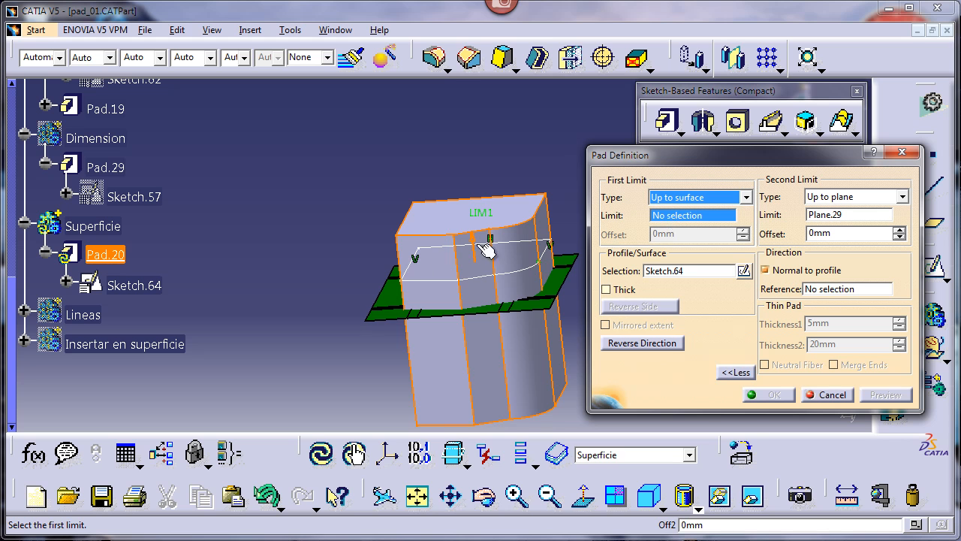
left_click(396, 292)
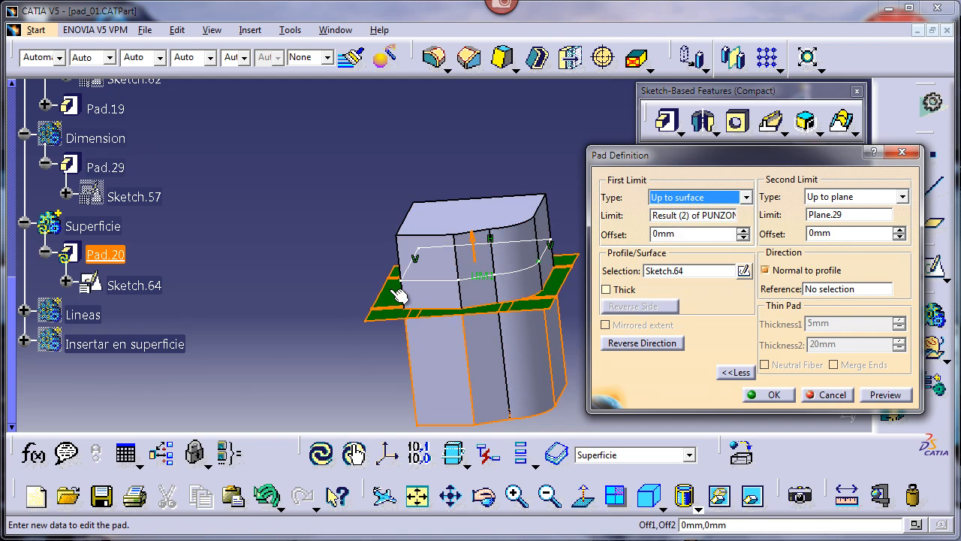
middle_click_drag(358, 284, 415, 325)
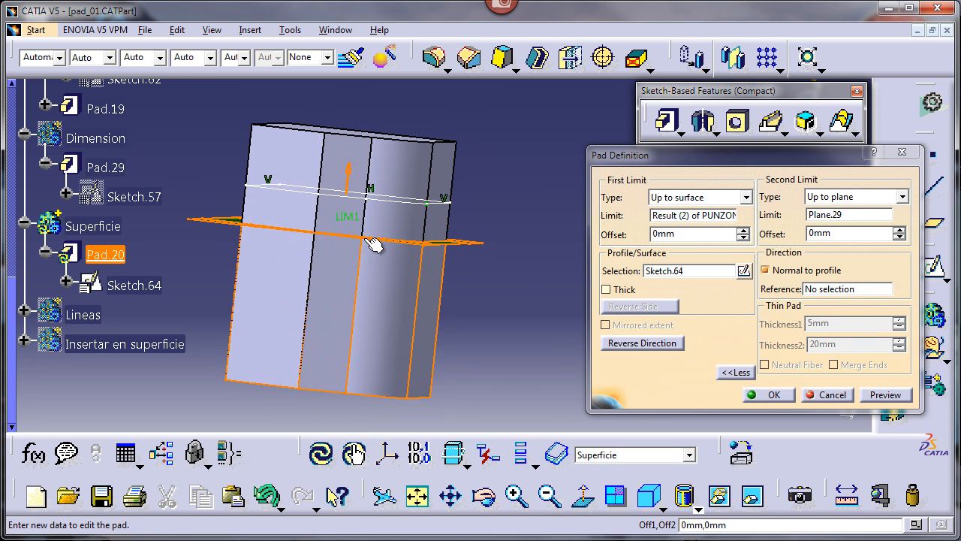
left_click(773, 395)
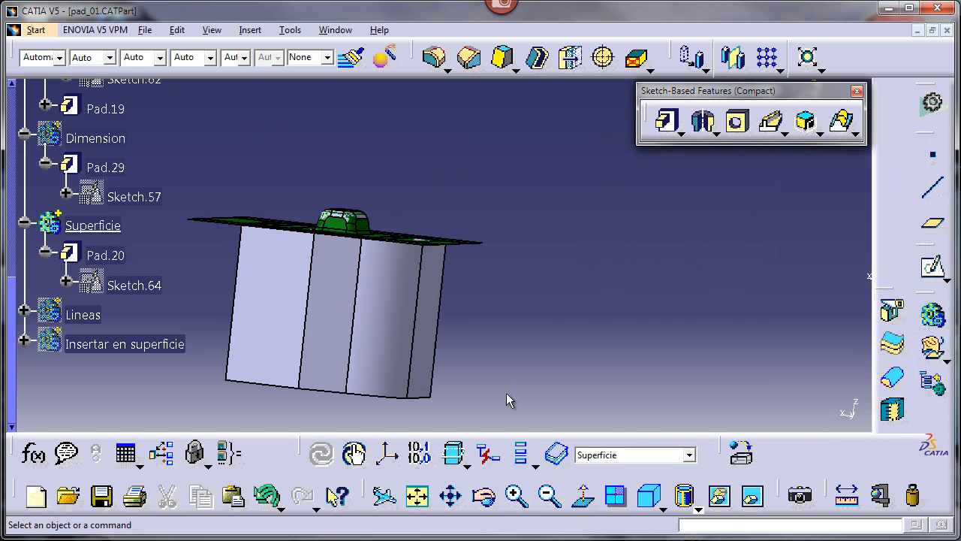
Try moving the lower-right corner of the Sketch.64 profile beyond the green surface's edge, update the pad and dismiss the diagnosis
middle_click_drag(506, 393, 440, 406)
middle_click_drag(366, 384, 440, 337)
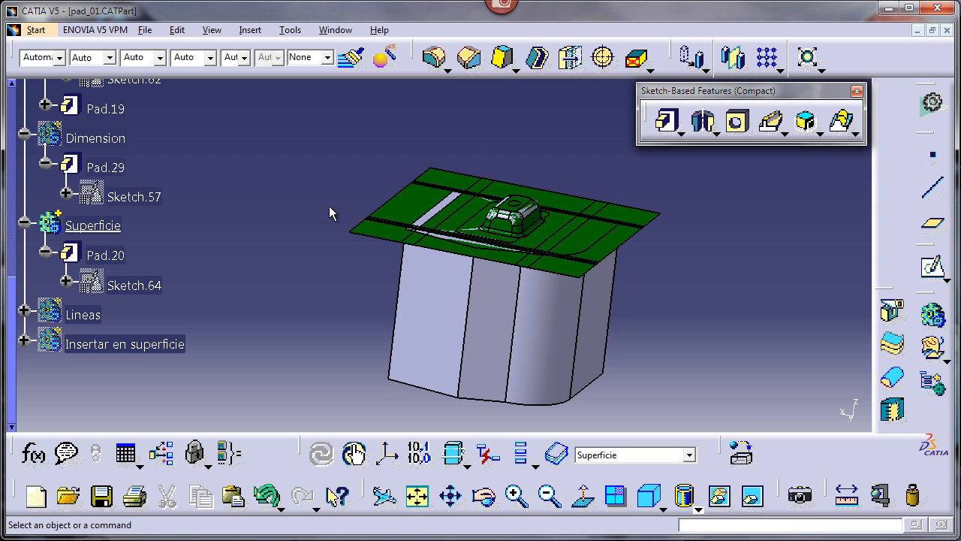
middle_click_drag(374, 263, 400, 190)
mouse_move(422, 261)
middle_mouse_down()
mouse_move(398, 350)
mouse_move(423, 240)
mouse_move(362, 285)
mouse_move(377, 234)
mouse_move(431, 294)
mouse_move(394, 261)
mouse_move(413, 271)
mouse_move(411, 252)
middle_mouse_up()
middle_click_drag(658, 227, 638, 285)
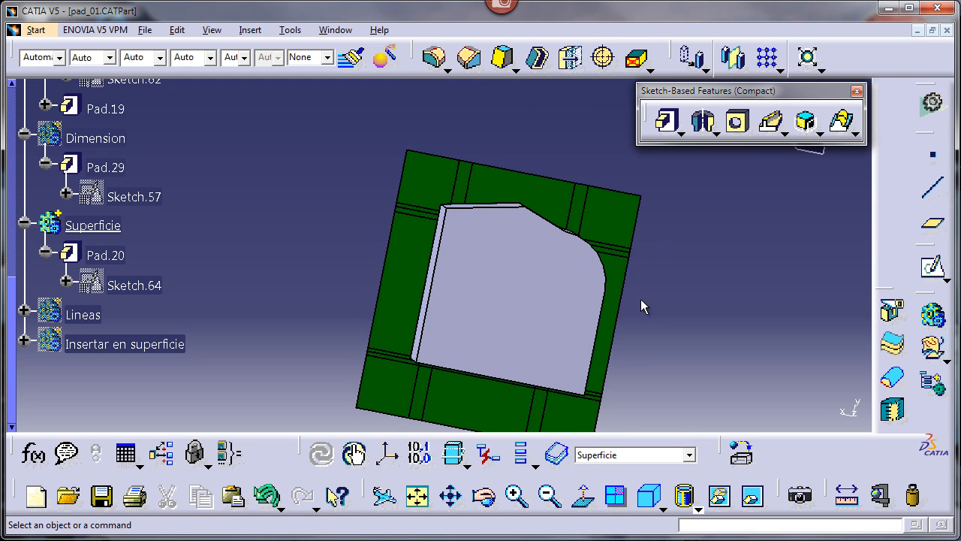
double_click(132, 285)
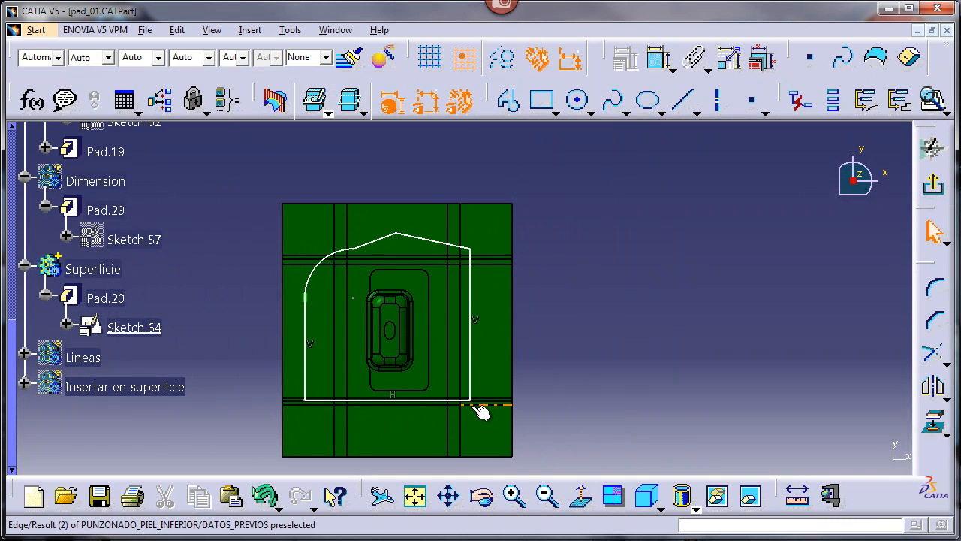
left_click_drag(476, 400, 520, 404)
left_click(644, 415)
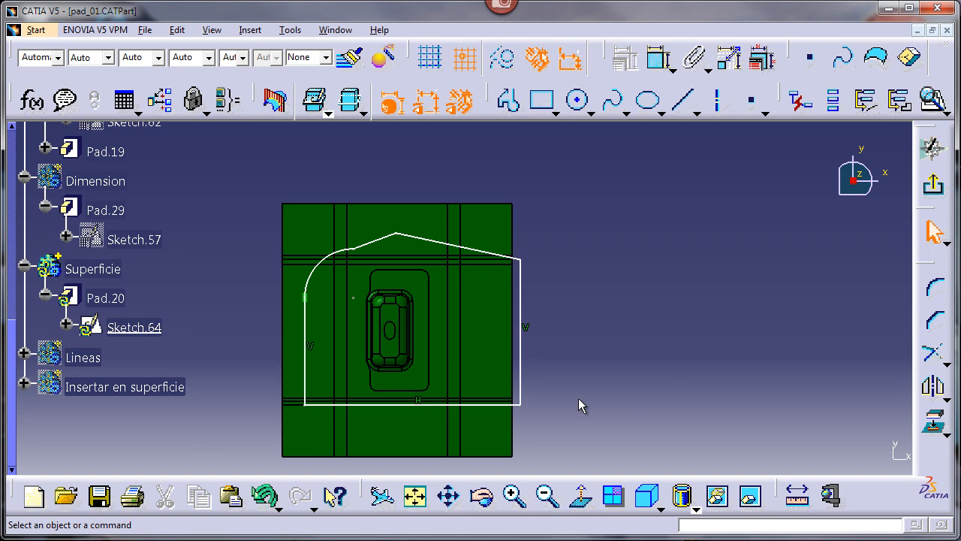
left_click(933, 184)
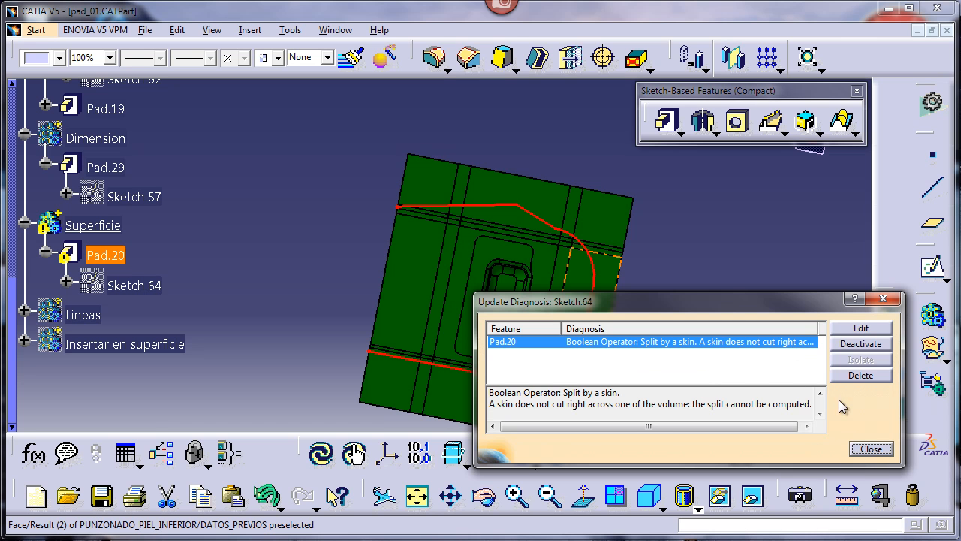
left_click(865, 453)
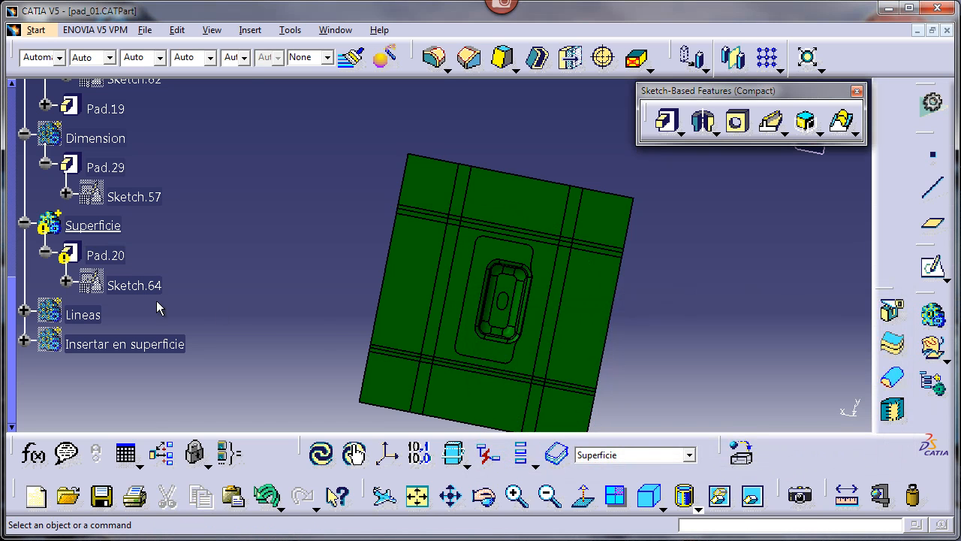
Move the lower-right corner of the Sketch.64 profile back inside the green surface's outline and exit the sketch to update the pad
double_click(138, 286)
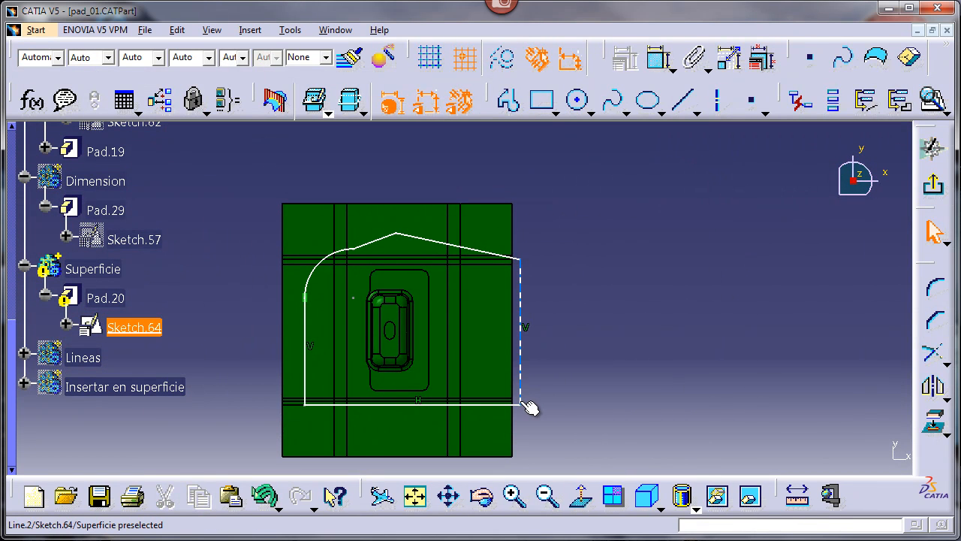
left_click_drag(520, 403, 490, 403)
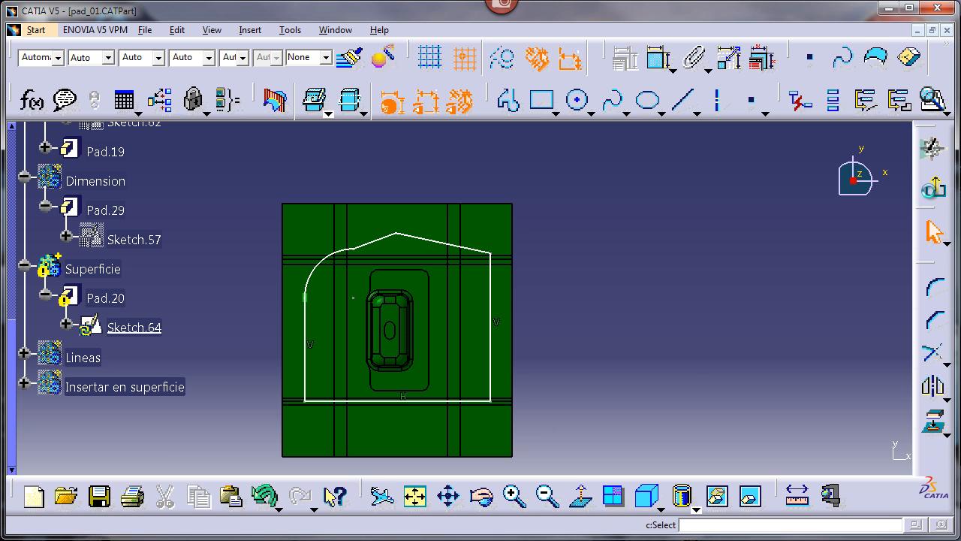
left_click(934, 183)
mouse_move(457, 243)
middle_mouse_down()
mouse_move(414, 350)
mouse_move(422, 271)
mouse_move(427, 323)
middle_mouse_up()
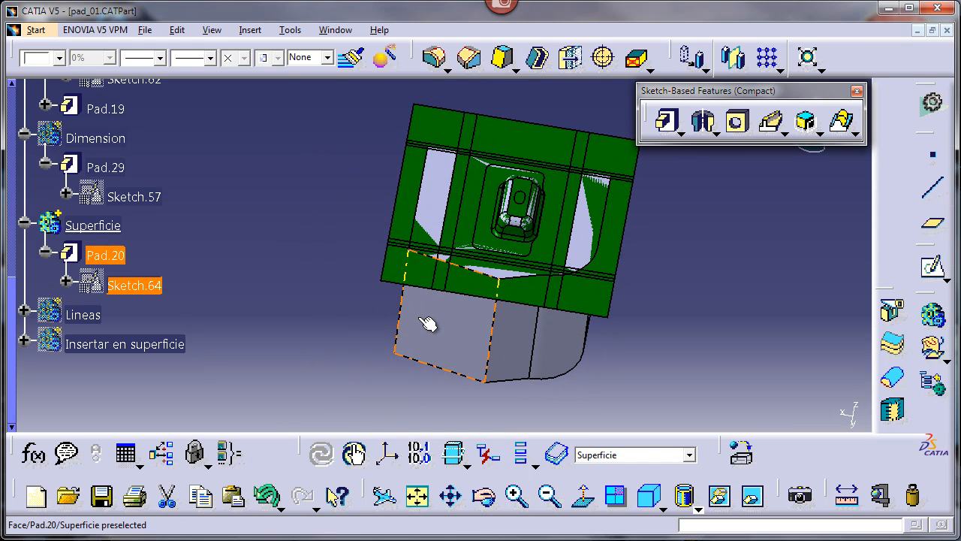
Open the Superficie pad's definition and locate the plane used as its Up to plane second limit in the specification tree
double_click(103, 255)
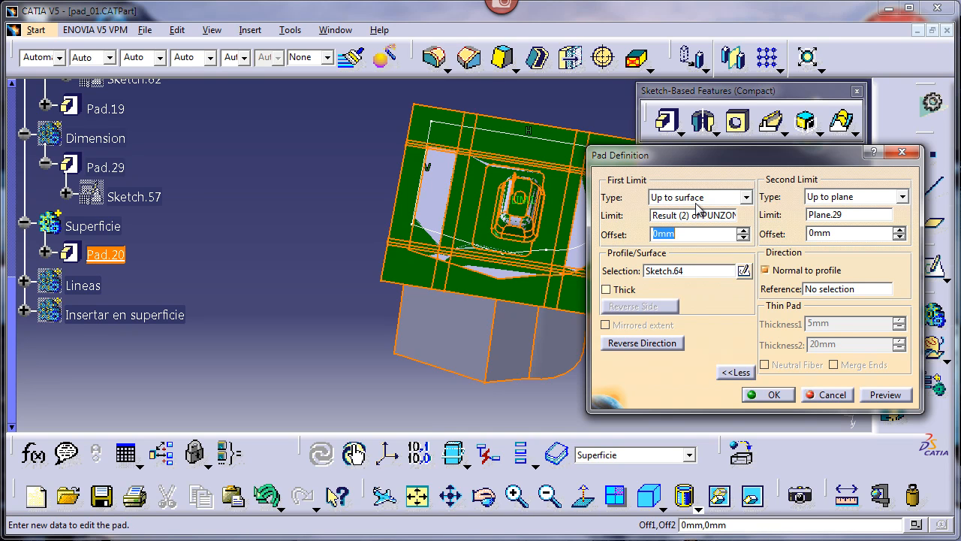
left_click(813, 197)
left_click(825, 245)
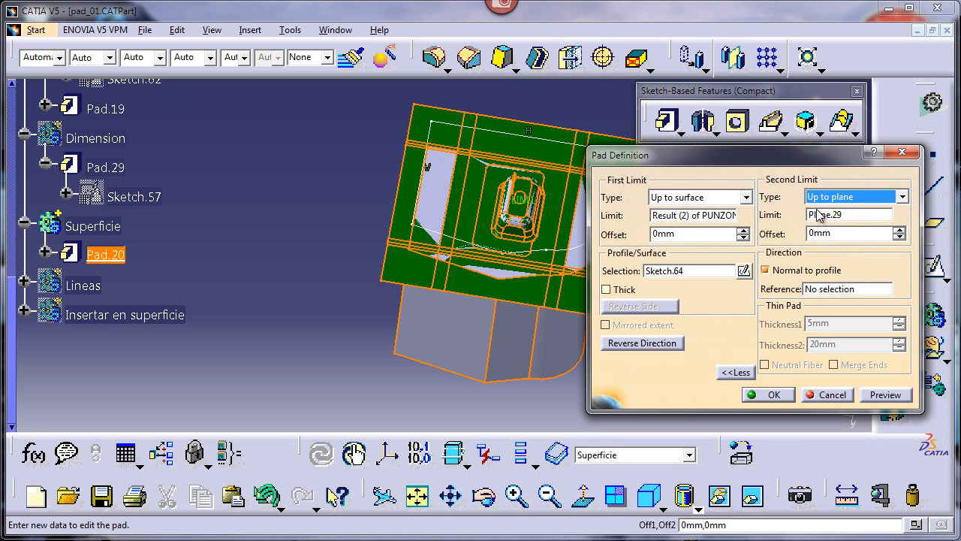
left_click(818, 214)
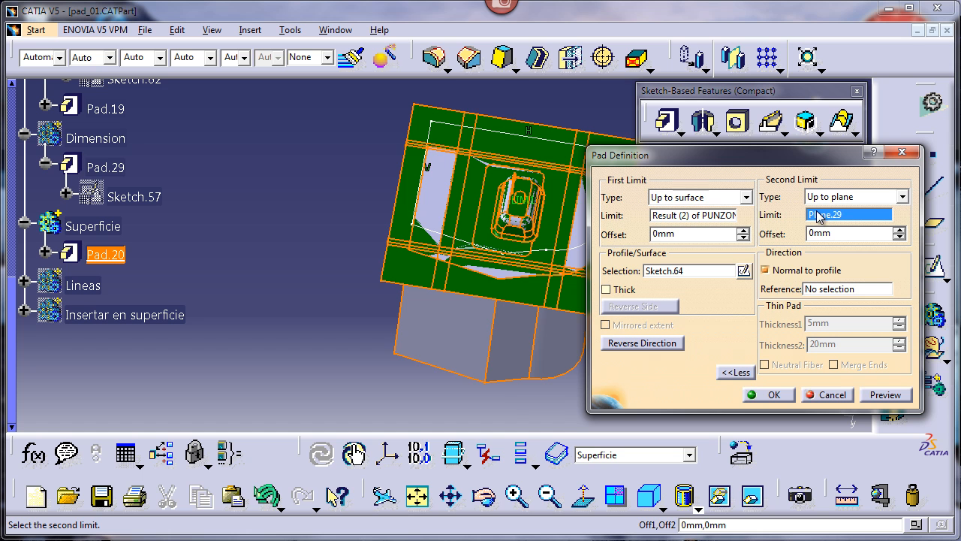
left_click_drag(739, 165, 336, 134)
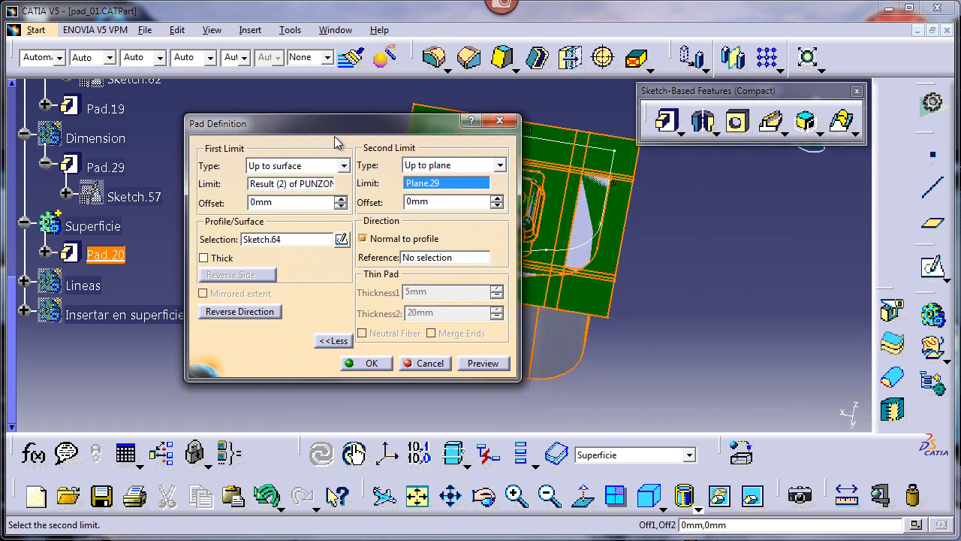
right_click(420, 184)
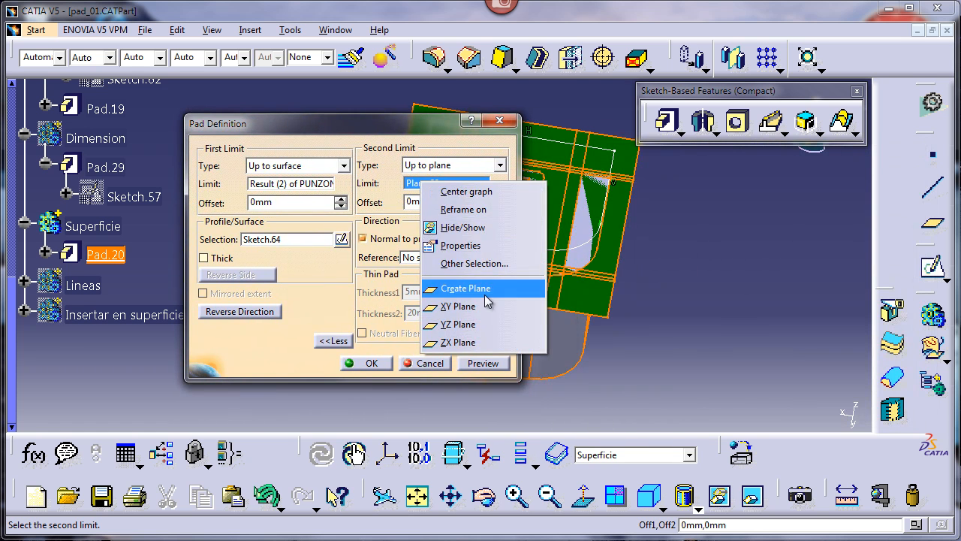
left_click(478, 197)
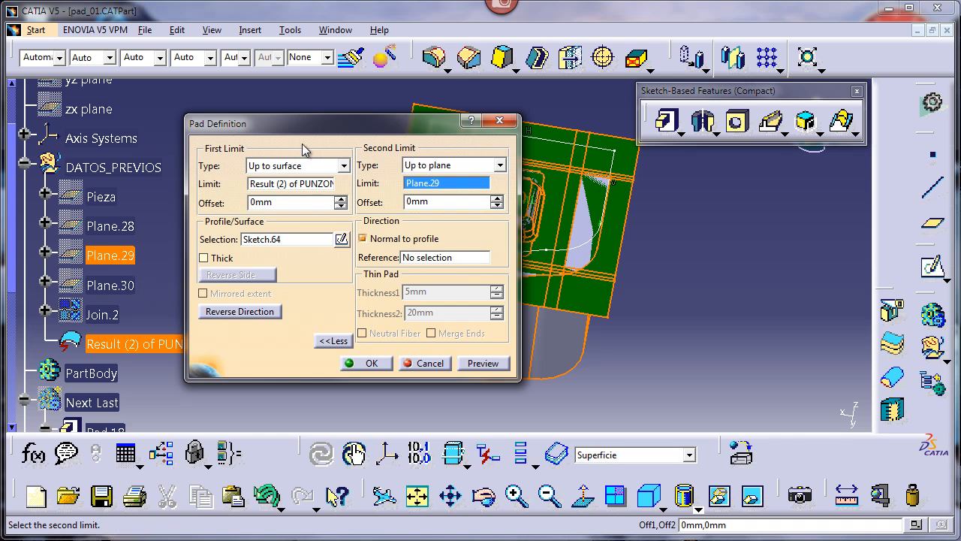
left_click_drag(395, 123, 690, 166)
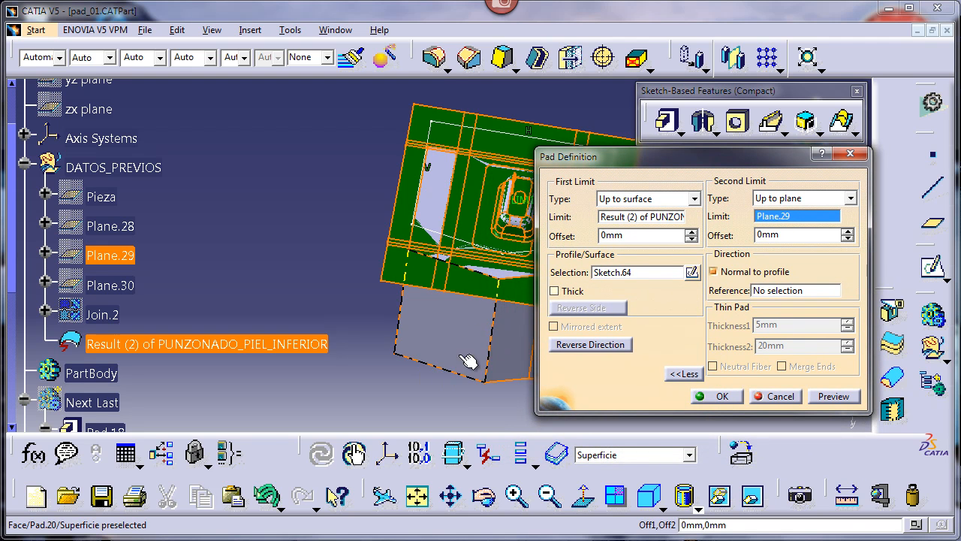
Show Plane.29 and examine where this second limit lies relative to the Superficie solid
middle_click_drag(480, 358, 393, 364)
middle_click_drag(403, 308, 398, 282)
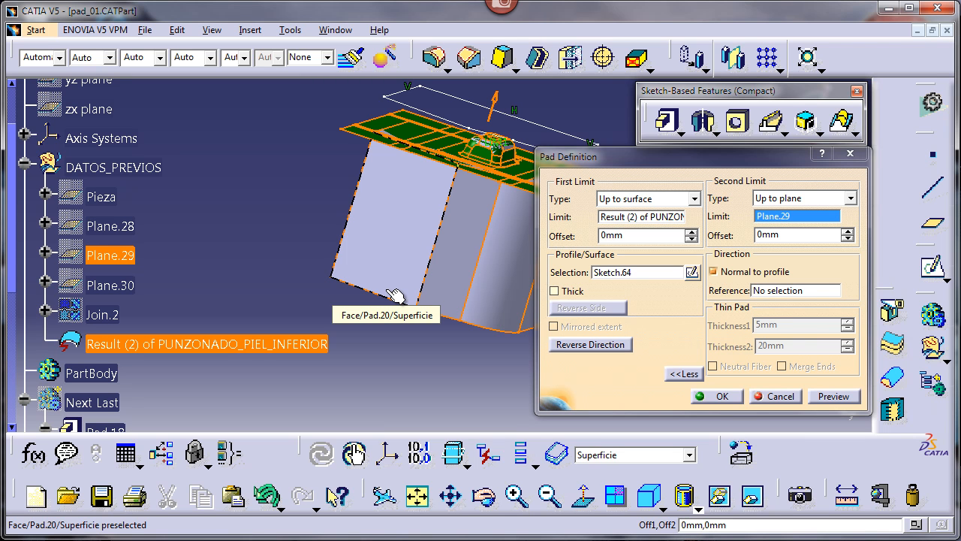
right_click(124, 258)
left_click(158, 303)
middle_click_drag(232, 251, 228, 336)
middle_click_drag(442, 240, 258, 239)
middle_click_drag(467, 345, 427, 296)
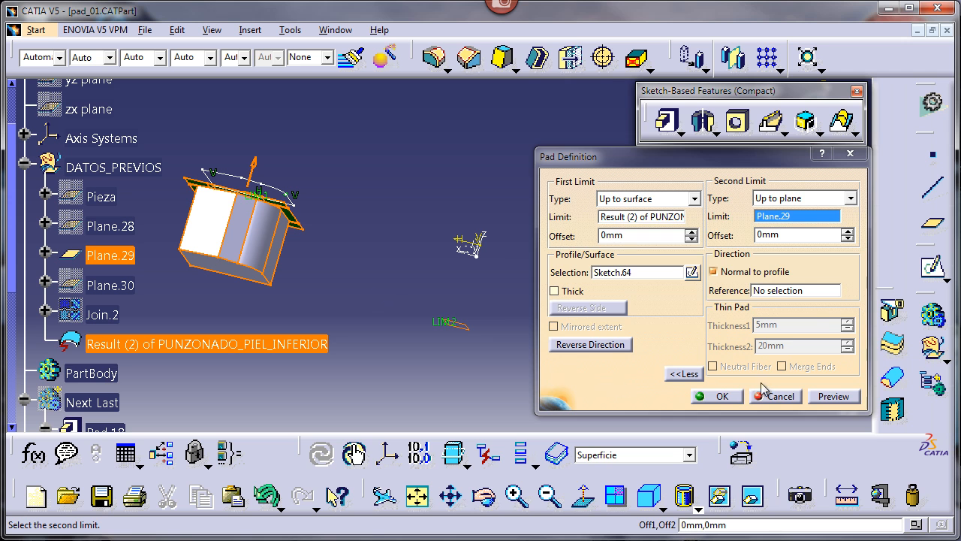
Close the pad definition and try moving Plane.29 farther from the Pieza plane, to an offset of 172 mm
left_click(713, 396)
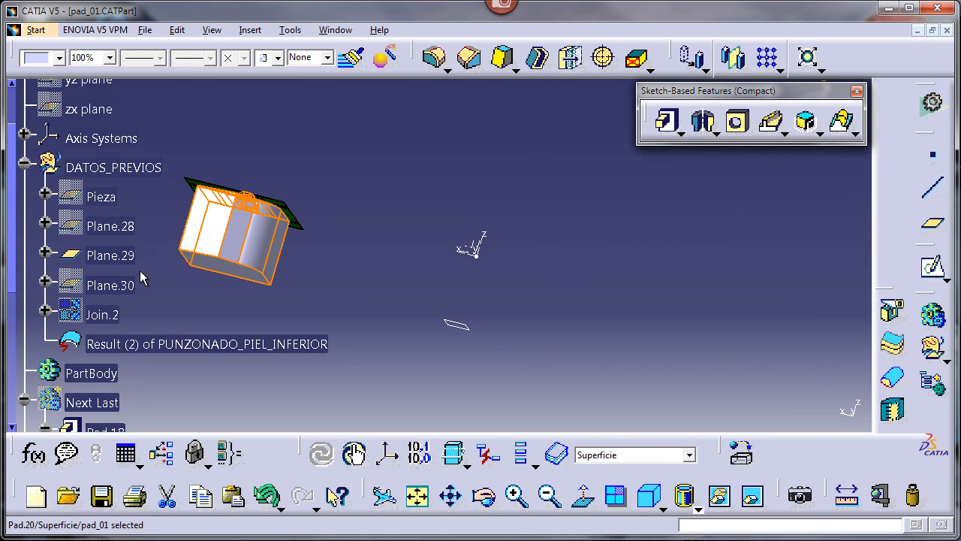
double_click(123, 256)
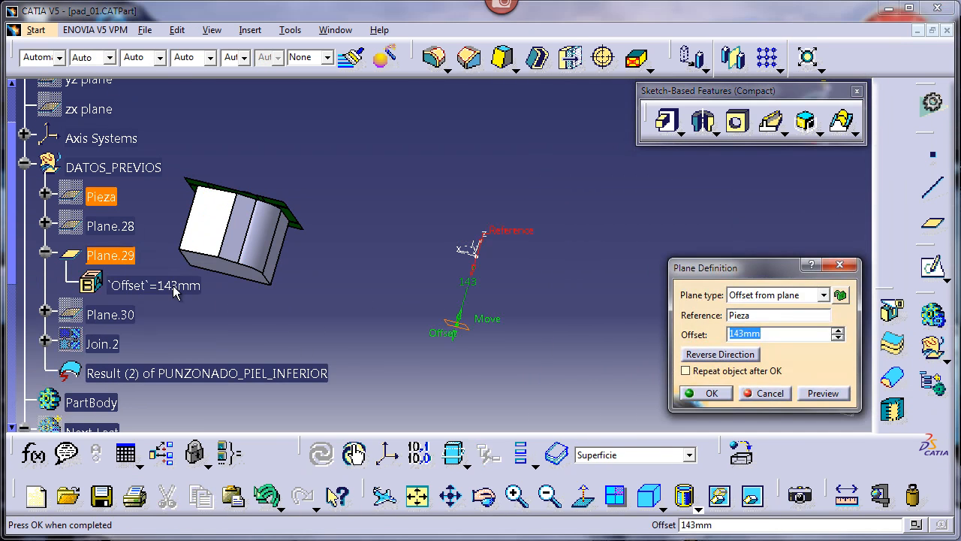
left_click_drag(457, 346, 447, 370)
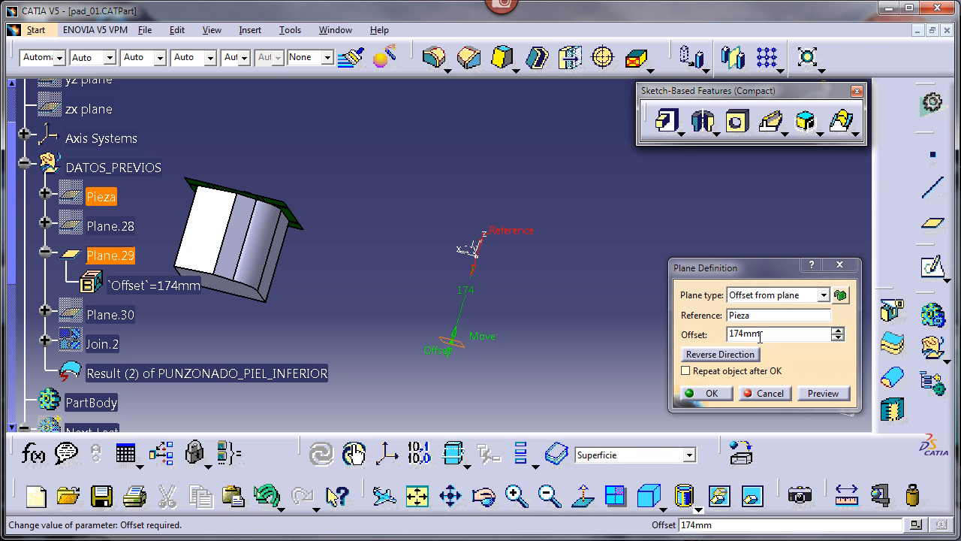
mouse_move(449, 364)
left_mouse_down()
mouse_move(440, 391)
mouse_move(453, 343)
mouse_move(454, 371)
left_mouse_up()
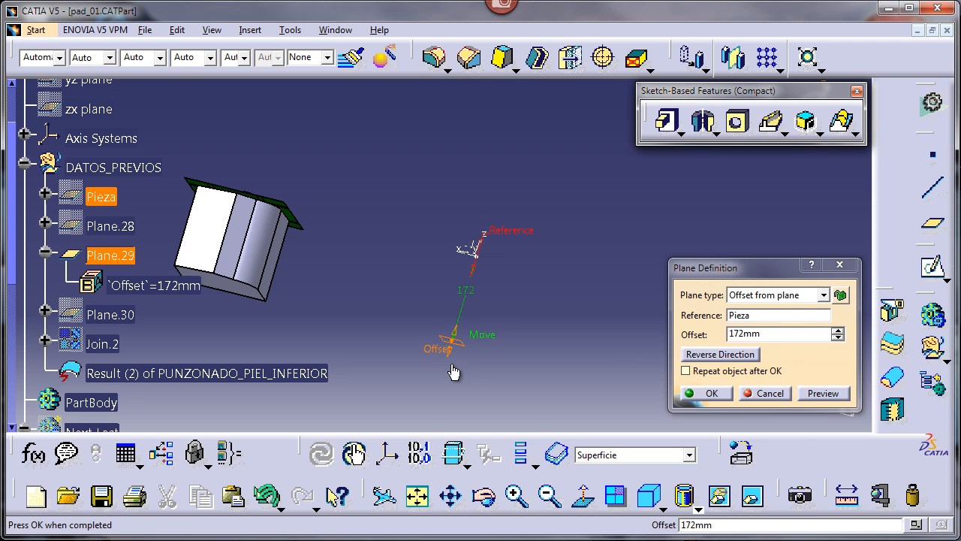
Examine the geometry creation options available for Plane.29's reference and cancel the plane edit
left_click(735, 316)
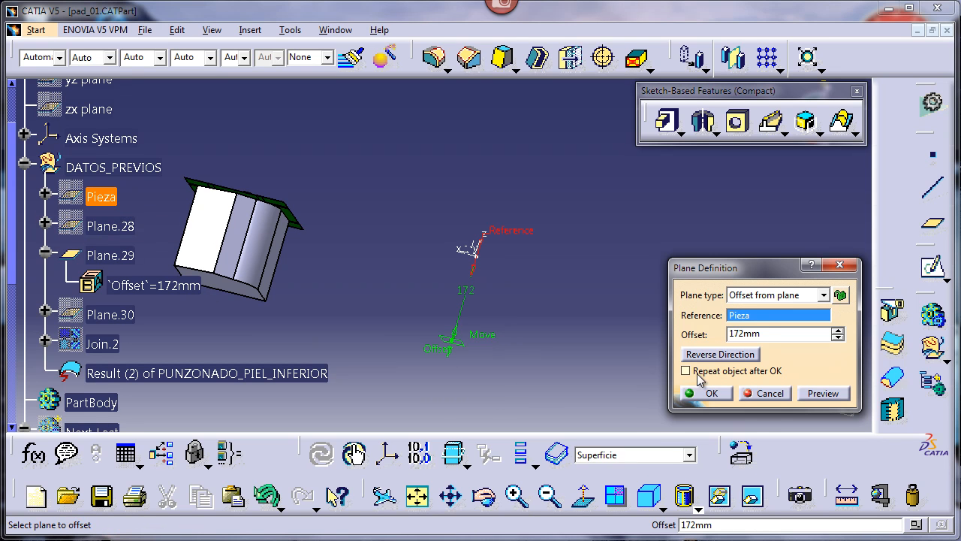
right_click(738, 322)
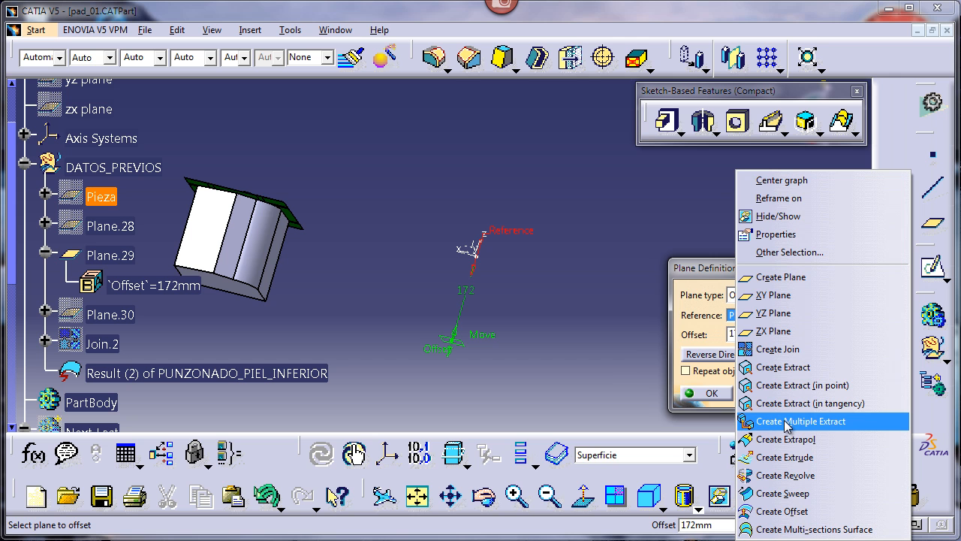
left_click(550, 394)
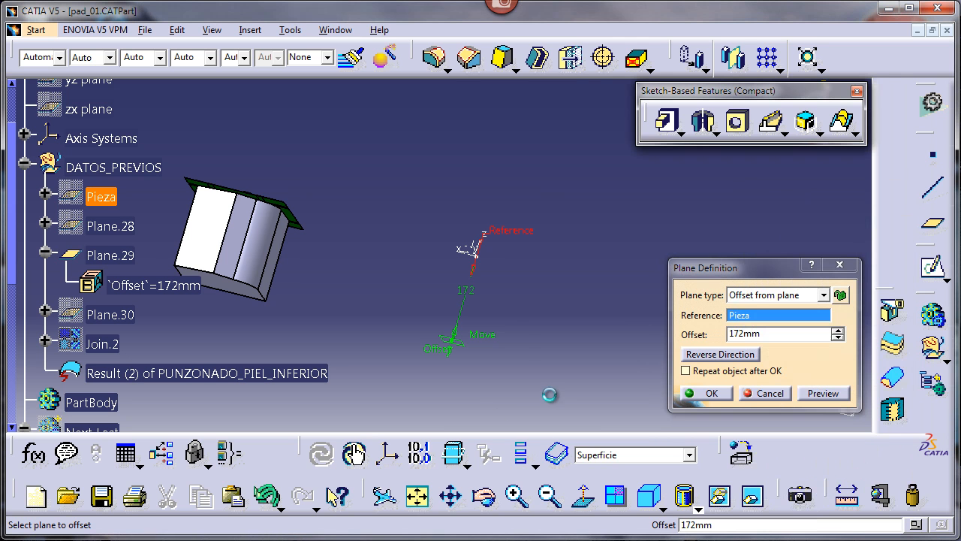
left_click(762, 393)
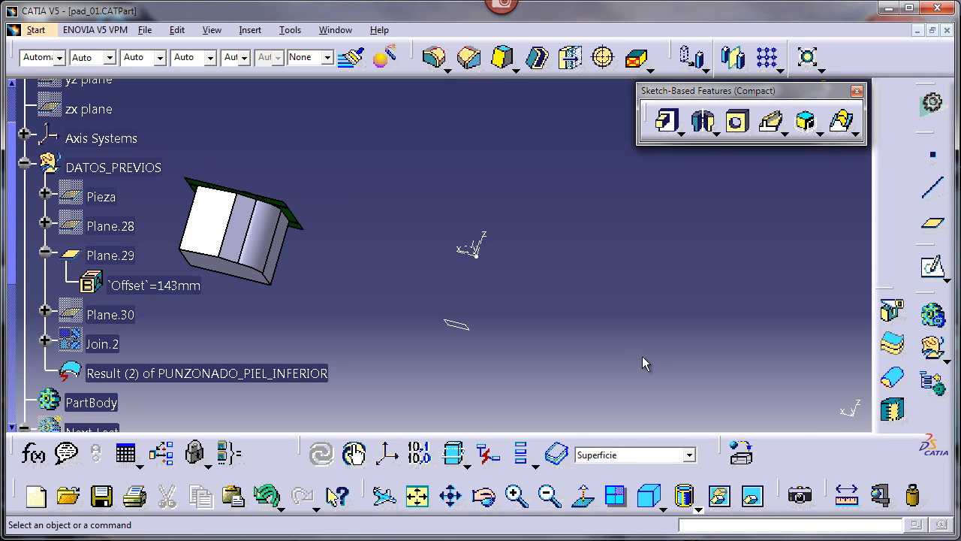
Hide the Superficie body
middle_click_drag(596, 315, 589, 340, "ctrl")
scroll(342, 246, "down", 5)
scroll(338, 247, "down", 2)
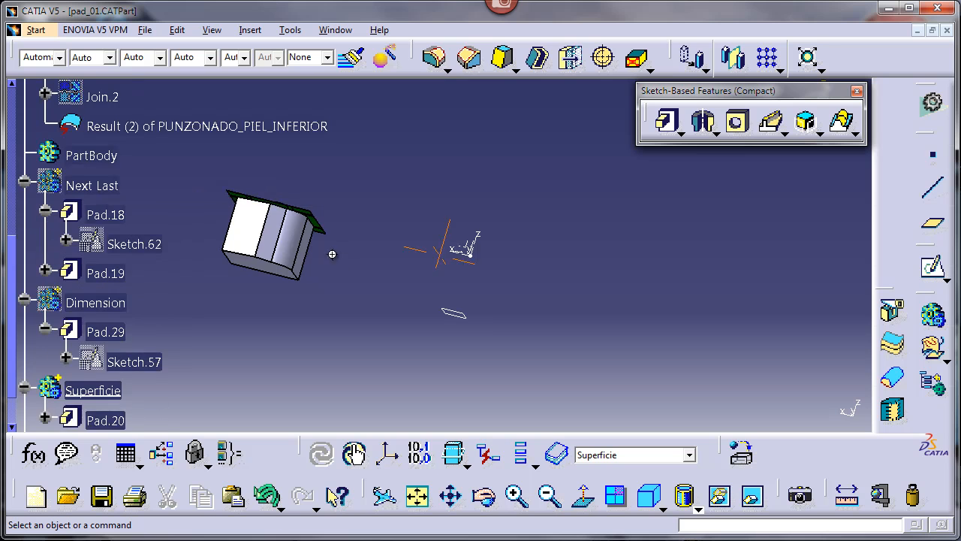
middle_click_drag(321, 255, 362, 265)
scroll(361, 266, "down", 2)
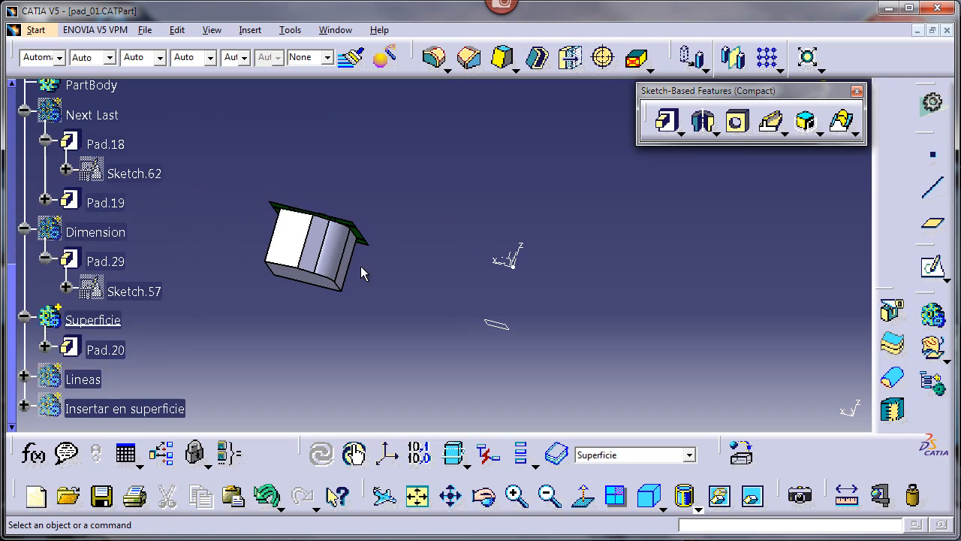
left_click(92, 321)
right_click(94, 322)
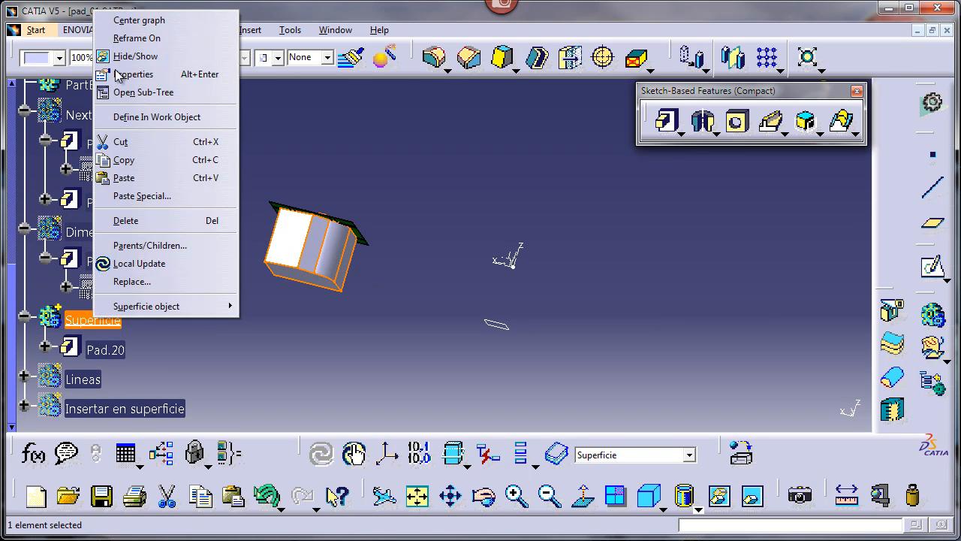
left_click(137, 57)
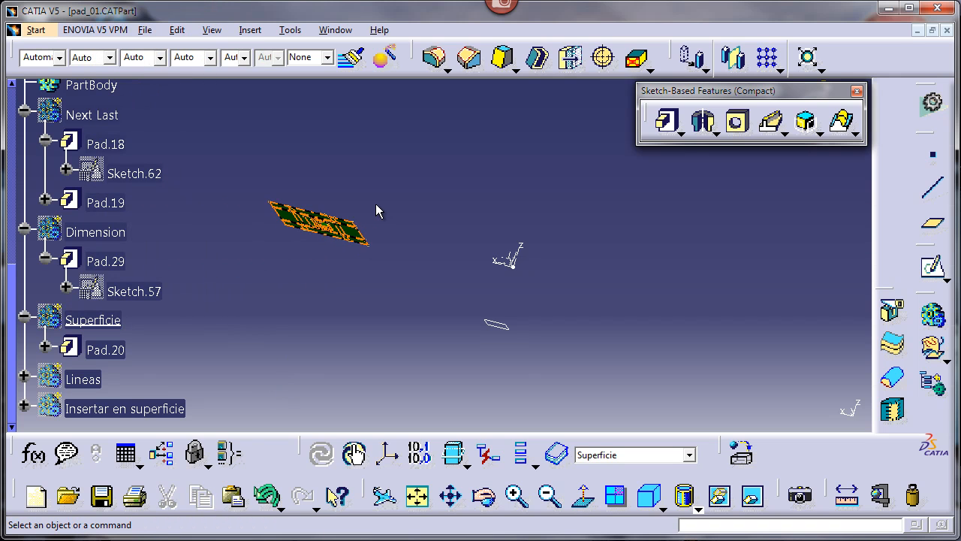
Locate the green surface Result (2) of PUNZONADO_PIEL_INFERIOR in the specification tree and hide it
right_click(345, 224)
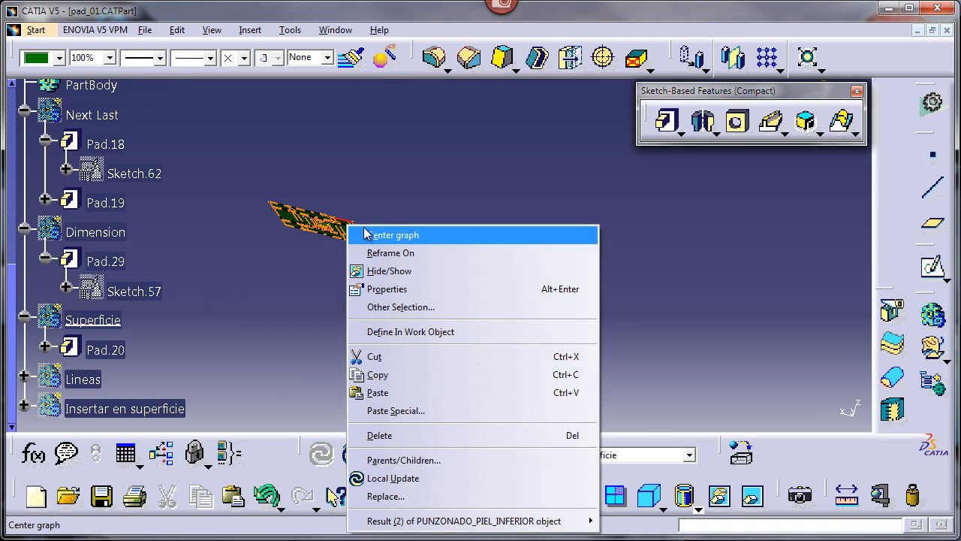
left_click(360, 232)
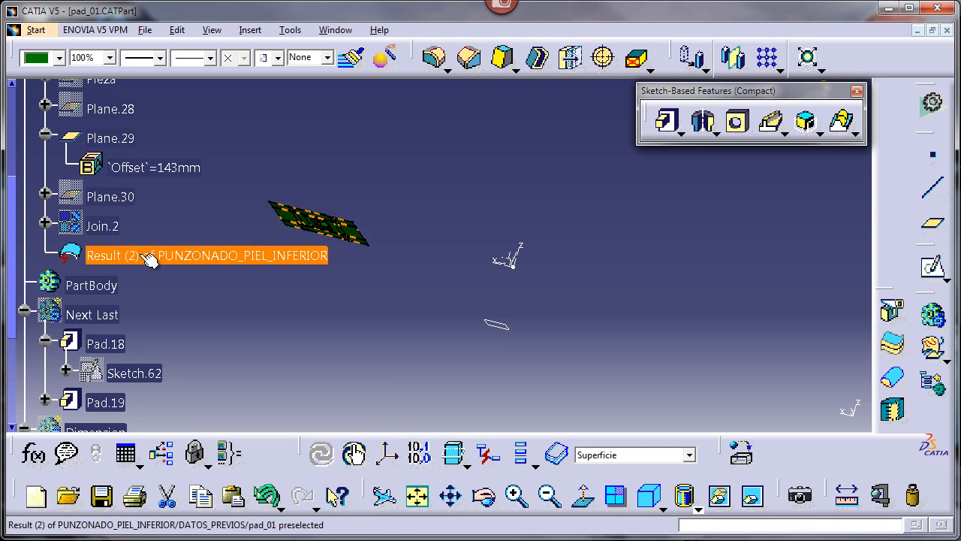
right_click(150, 256)
left_click(171, 279)
Show the Lineas body and orient the model so its crossing bars can be seen
scroll(174, 285, "down", 8)
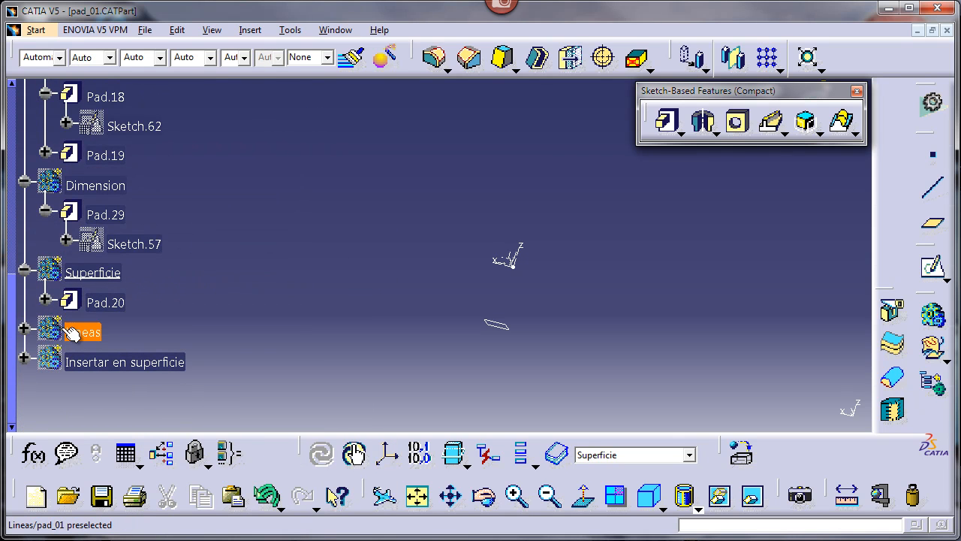
right_click(76, 330)
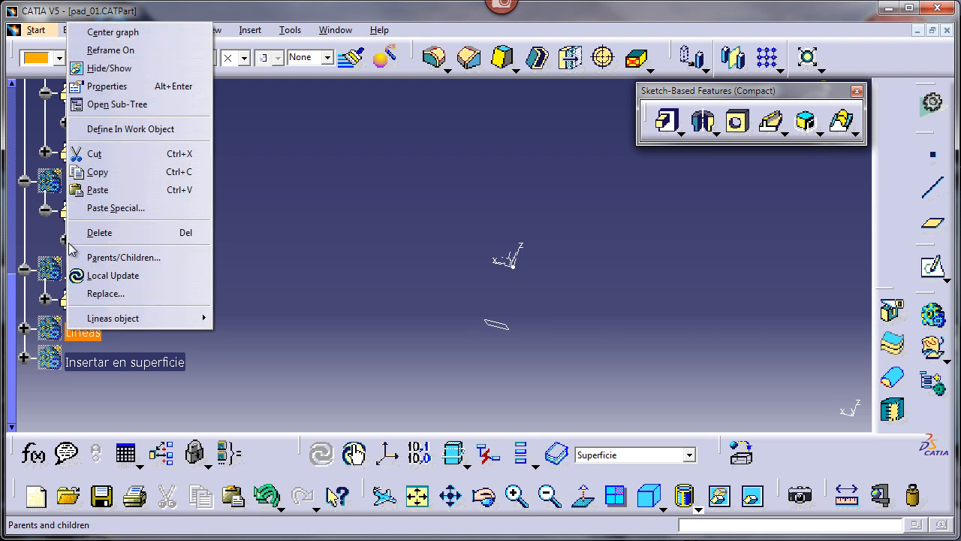
left_click(109, 68)
middle_click_drag(393, 299, 467, 279)
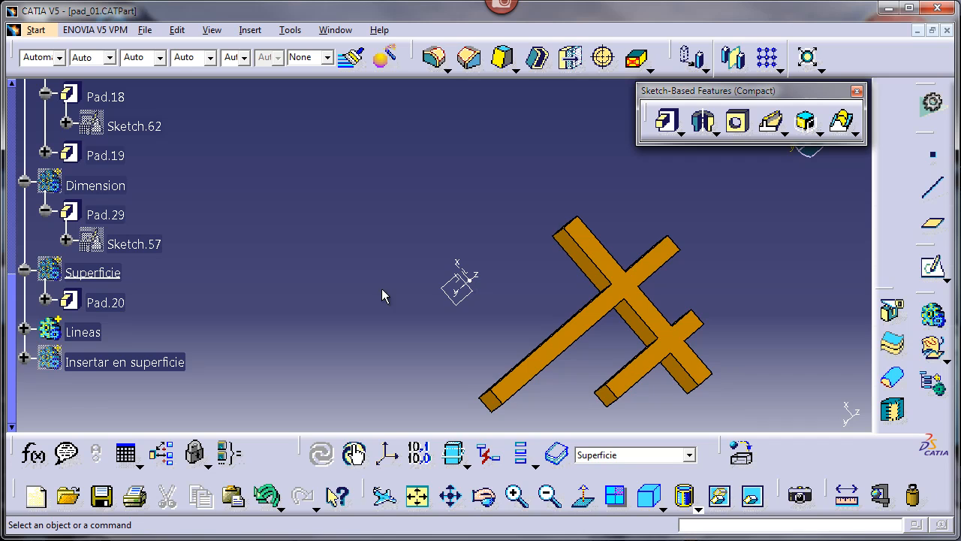
Expand the Lineas body and define it as the in-work object
left_click(24, 331)
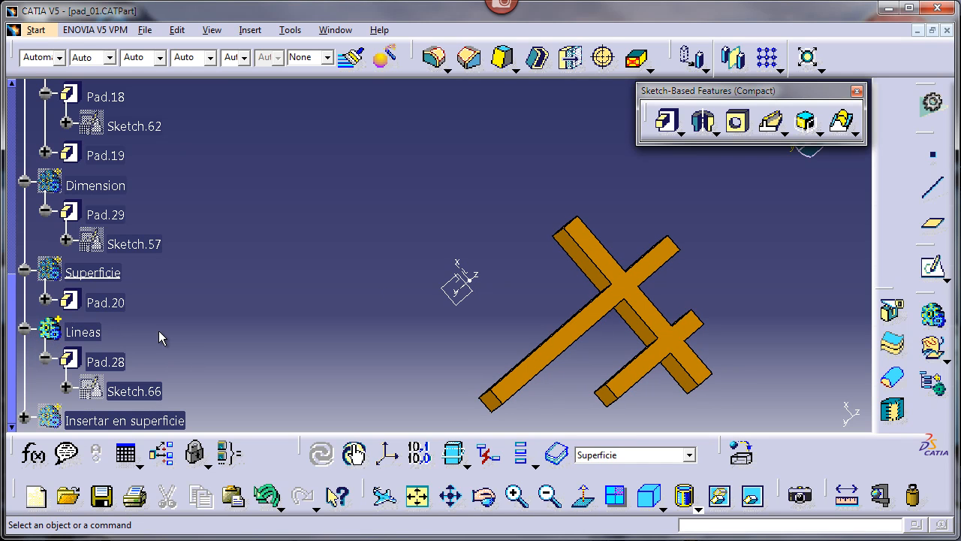
right_click(85, 334)
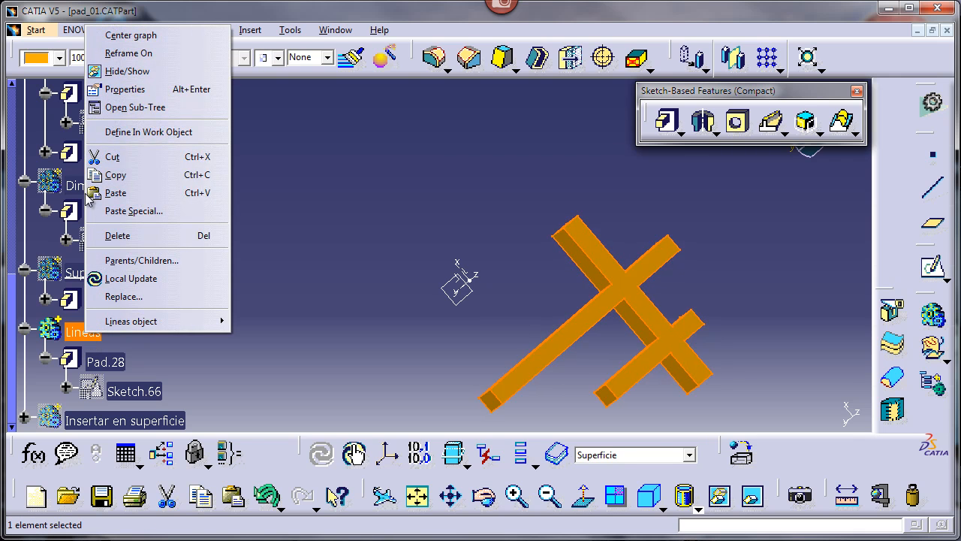
left_click(124, 133)
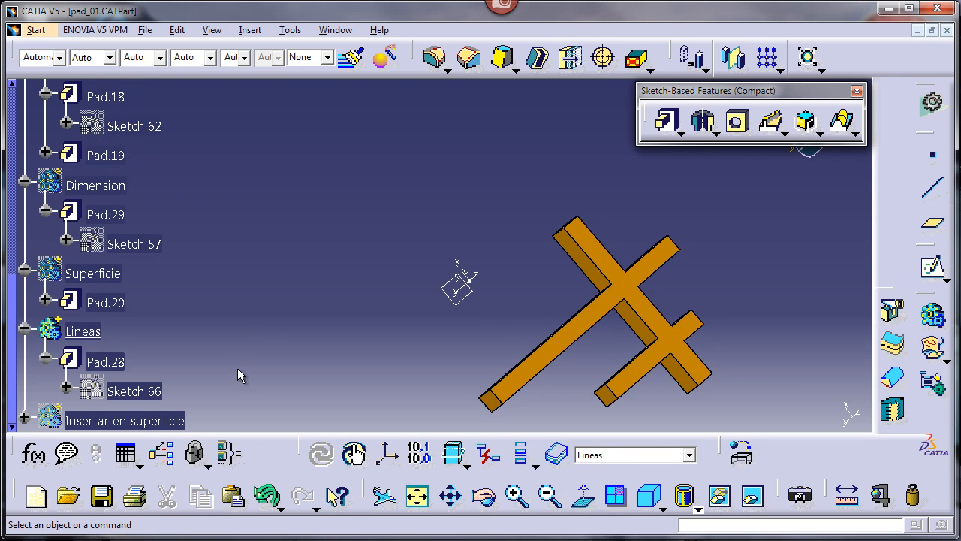
Review the thick pad settings in Pad.28's definition without changing them, and expand the pad to reach its sketch
left_click(121, 363)
double_click(121, 363)
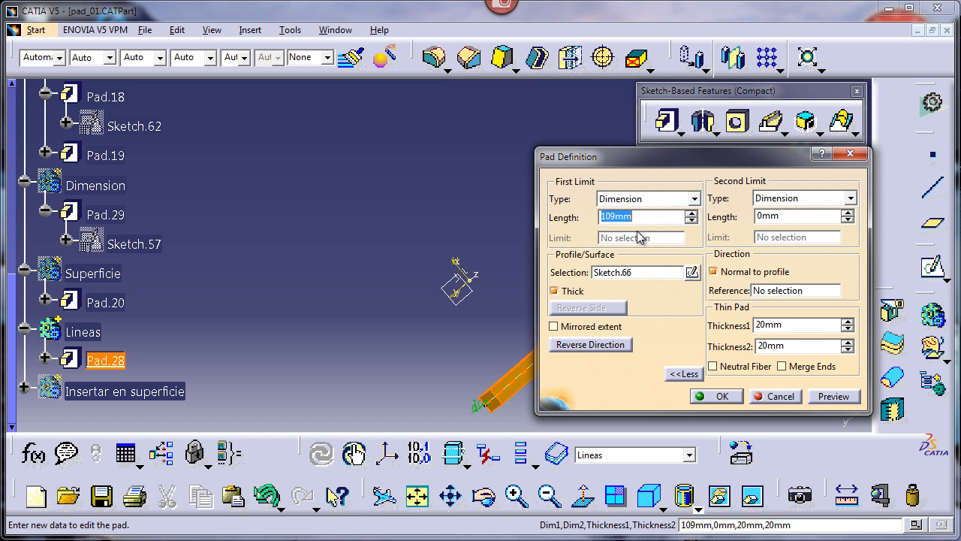
left_click(763, 399)
left_click(45, 357)
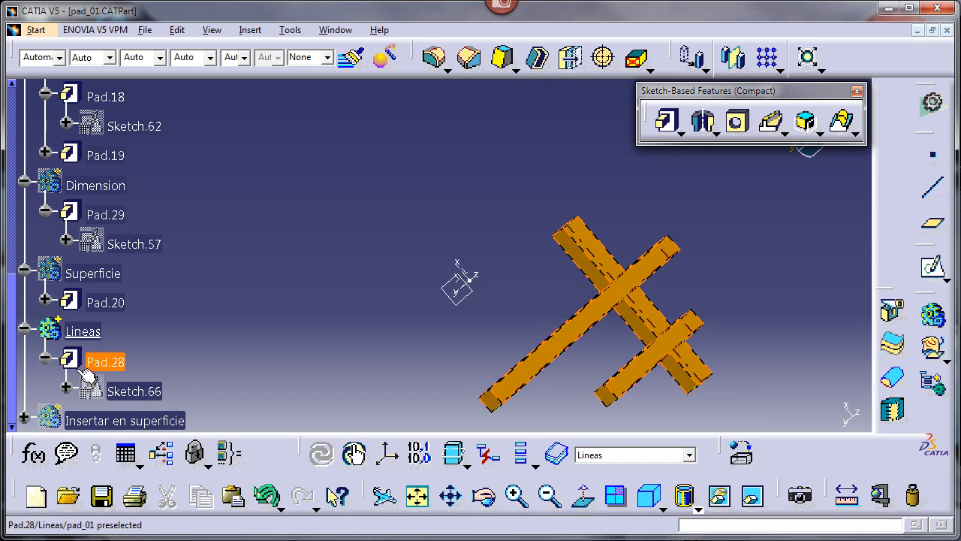
Open Sketch.66 and move its two vertical lines away from the horizontal line so the three lines no longer cross
double_click(161, 391)
middle_click_drag(370, 299, 473, 254)
mouse_move(405, 291)
middle_mouse_down()
mouse_move(366, 279)
mouse_move(406, 272)
middle_mouse_up()
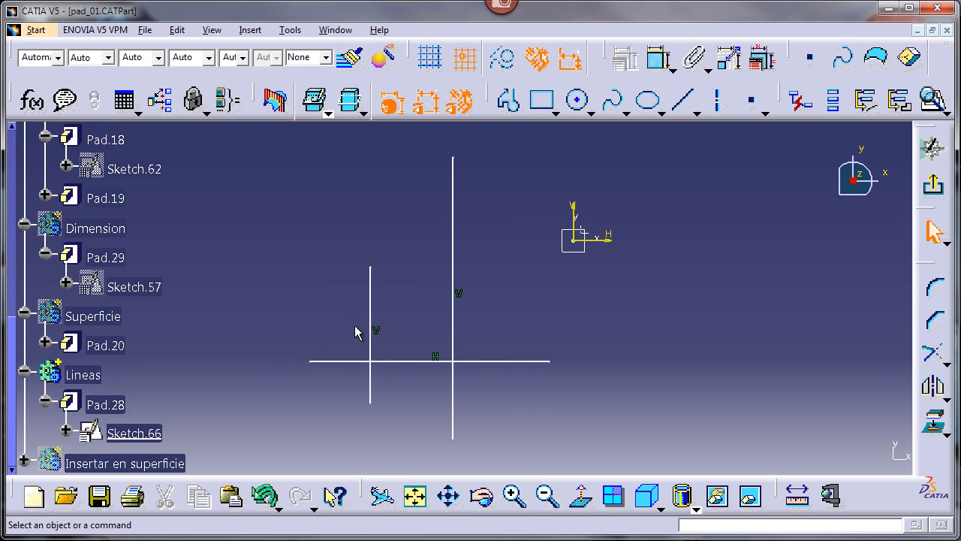
mouse_move(371, 336)
left_mouse_down()
mouse_move(551, 343)
mouse_move(635, 334)
left_mouse_up()
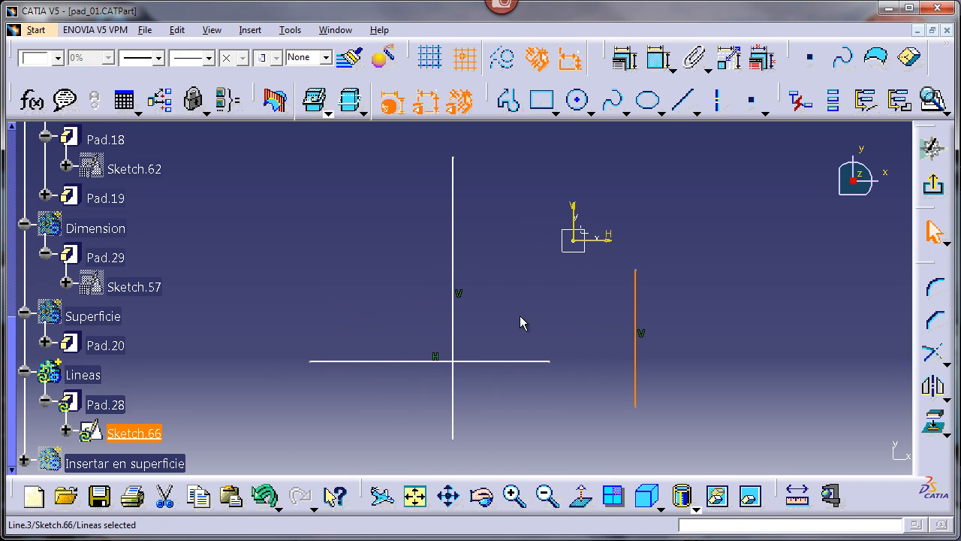
left_click_drag(455, 306, 572, 354)
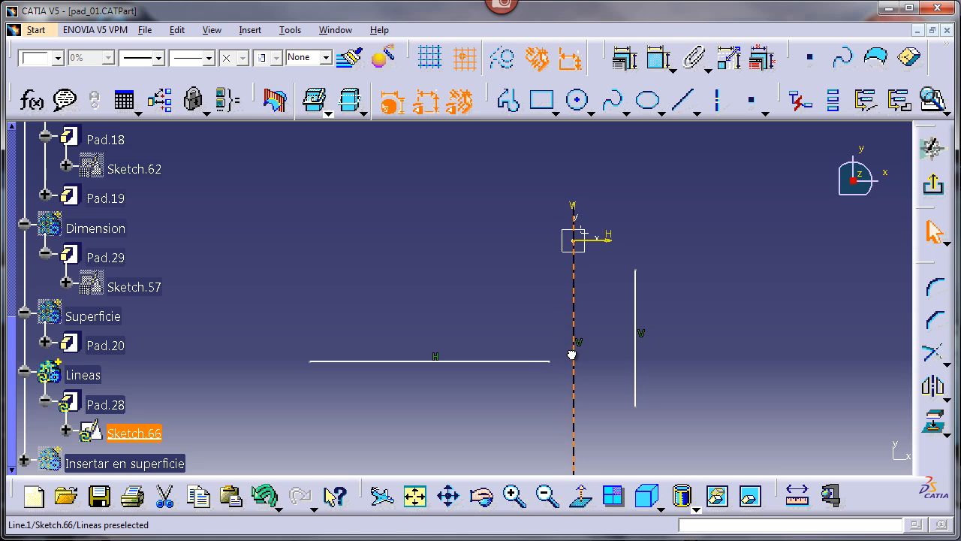
left_click(513, 343)
Move the horizontal line farther from the vertical lines, shift the long vertical line slightly toward it, and exit Sketch.66
middle_click_drag(438, 341, 423, 365)
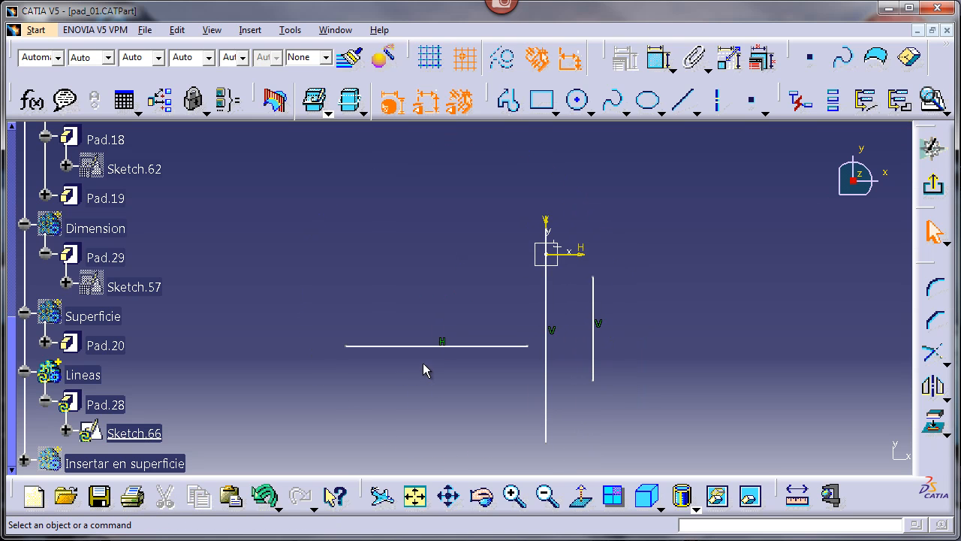
left_click_drag(426, 347, 352, 325)
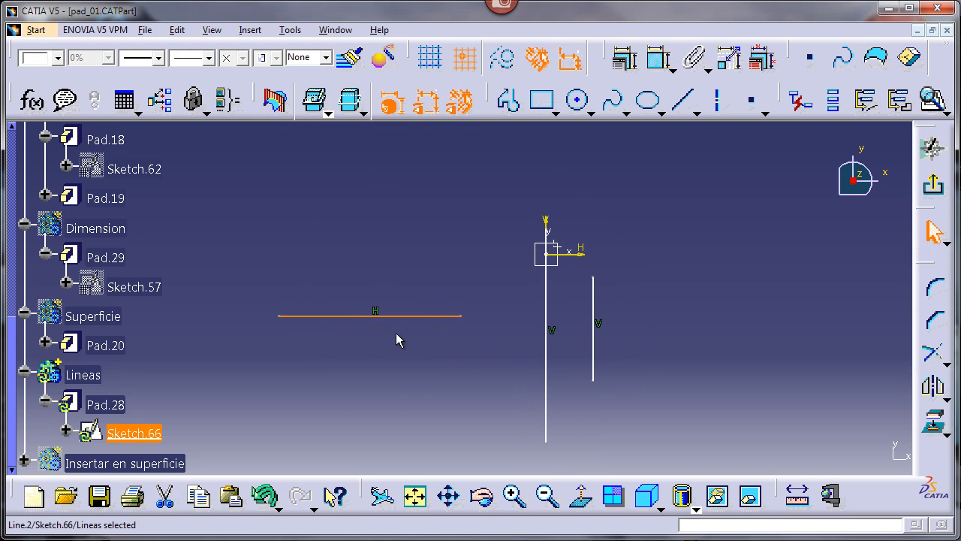
left_click_drag(547, 365, 524, 342)
left_click(720, 421)
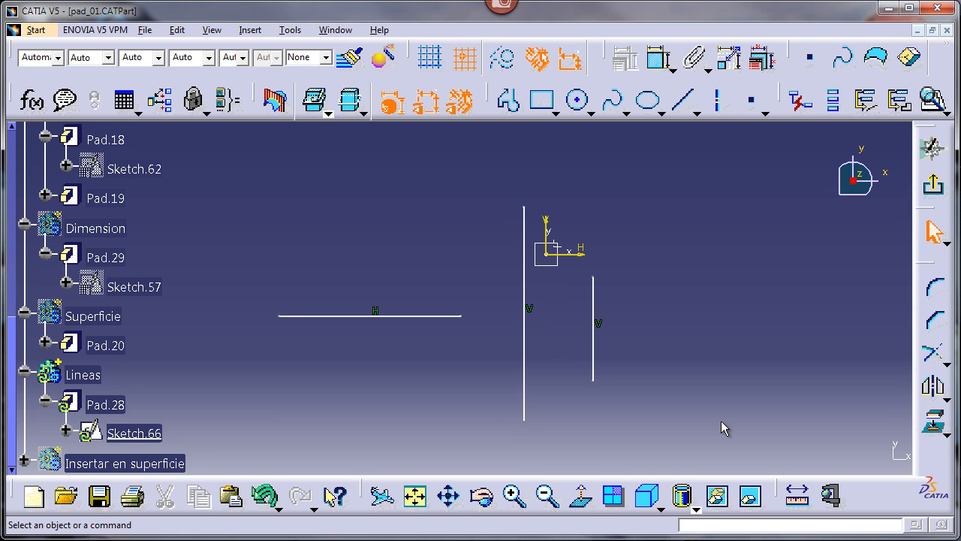
left_click(929, 191)
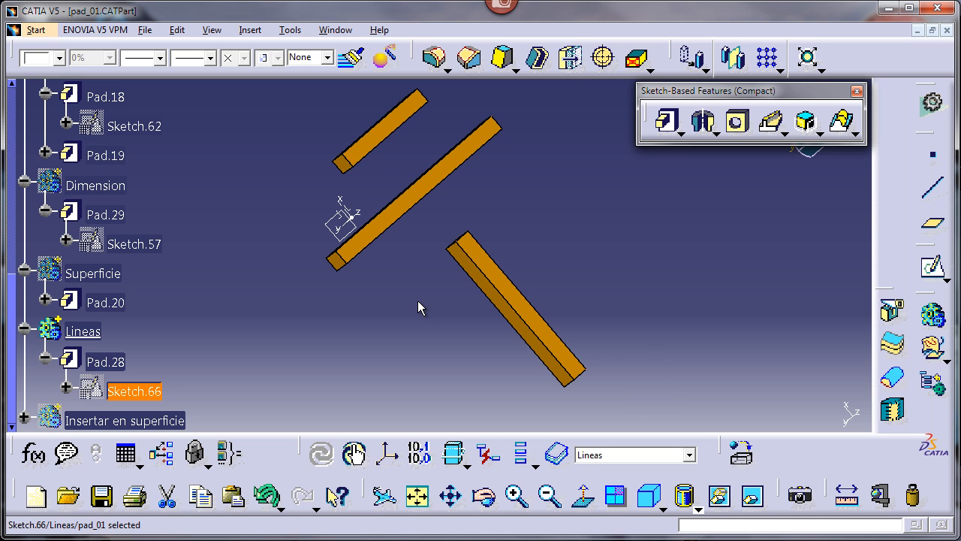
middle_click_drag(418, 301, 340, 316)
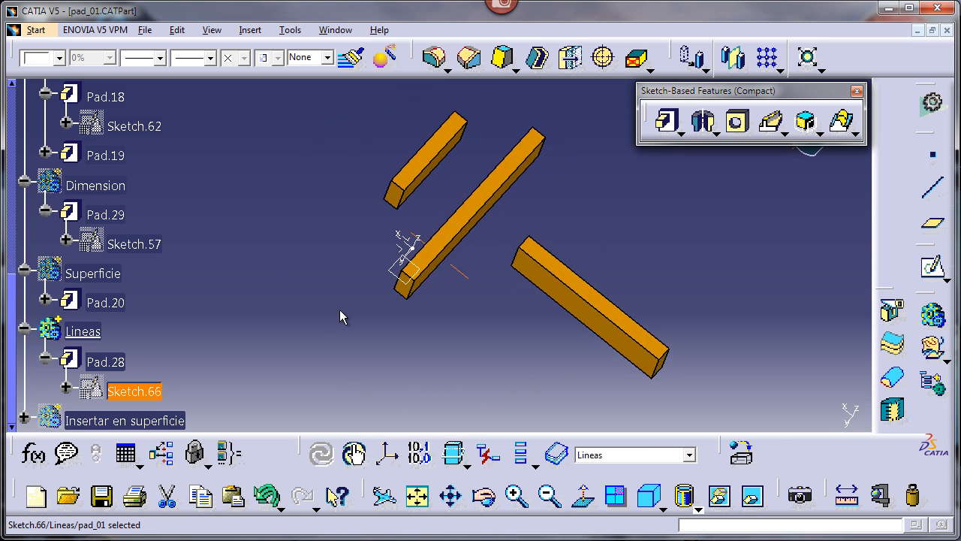
Delete Pad.28 from the Lineas body, keeping its Sketch.66
left_click(120, 364)
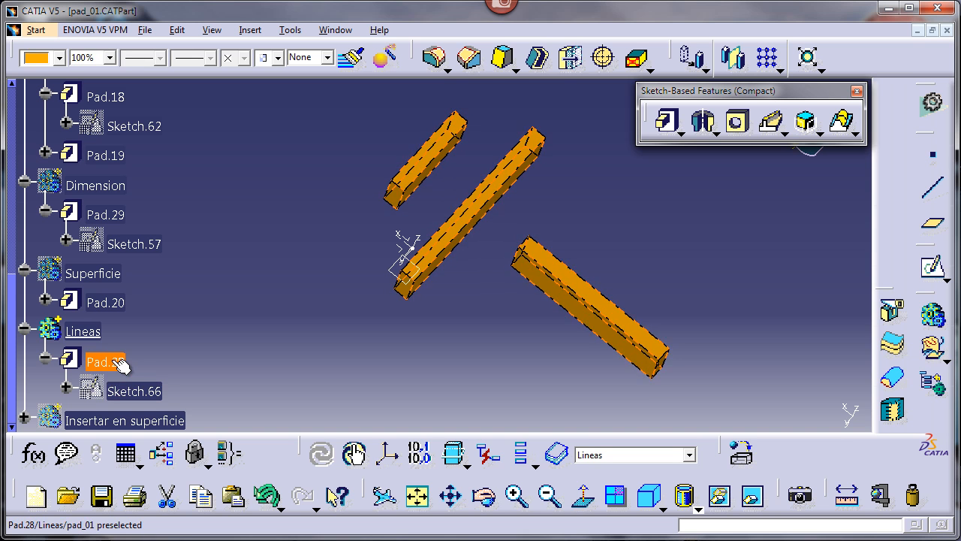
key("Delete")
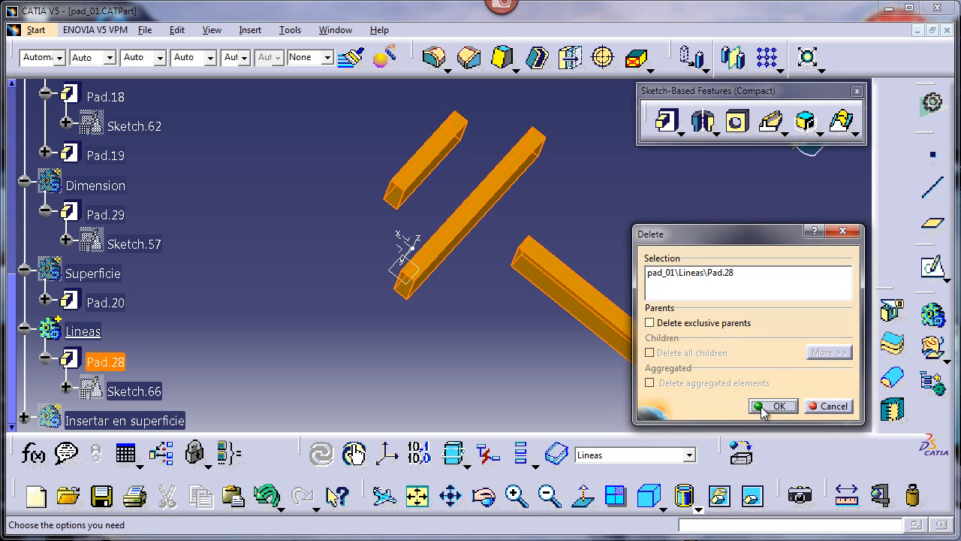
left_click(780, 405)
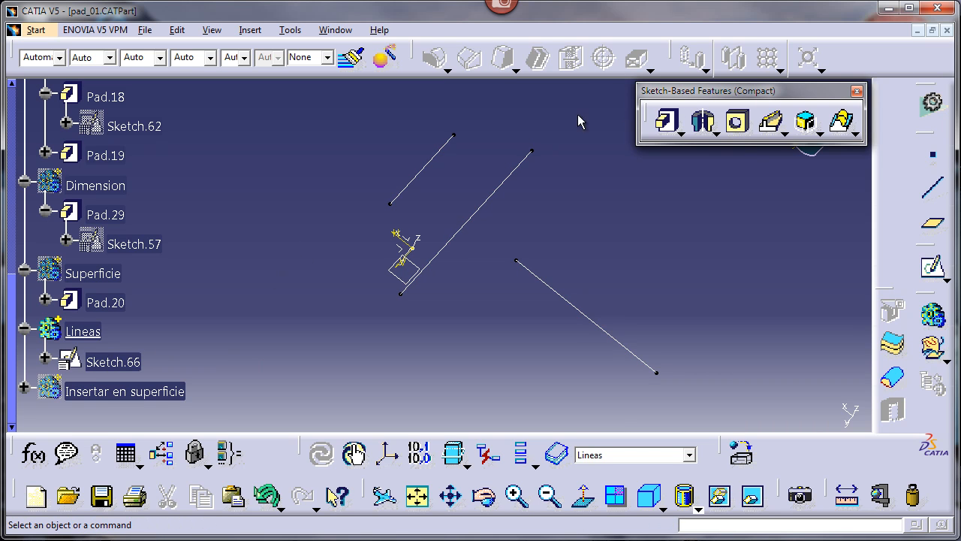
Start a pad from Sketch.66 in the Lineas body, accept using its several open profiles, and enable the Thick option
left_click(659, 122)
middle_click_drag(514, 184, 382, 188)
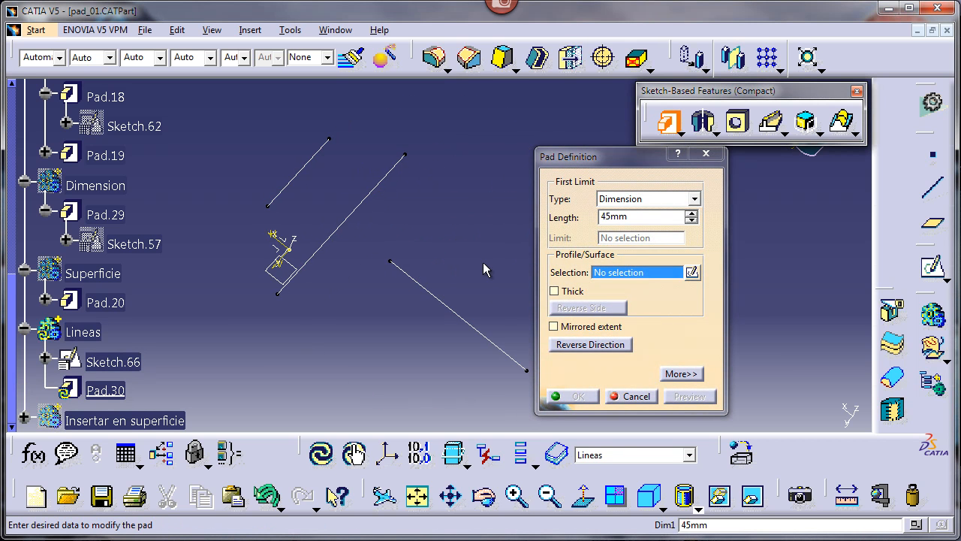
left_click(141, 365)
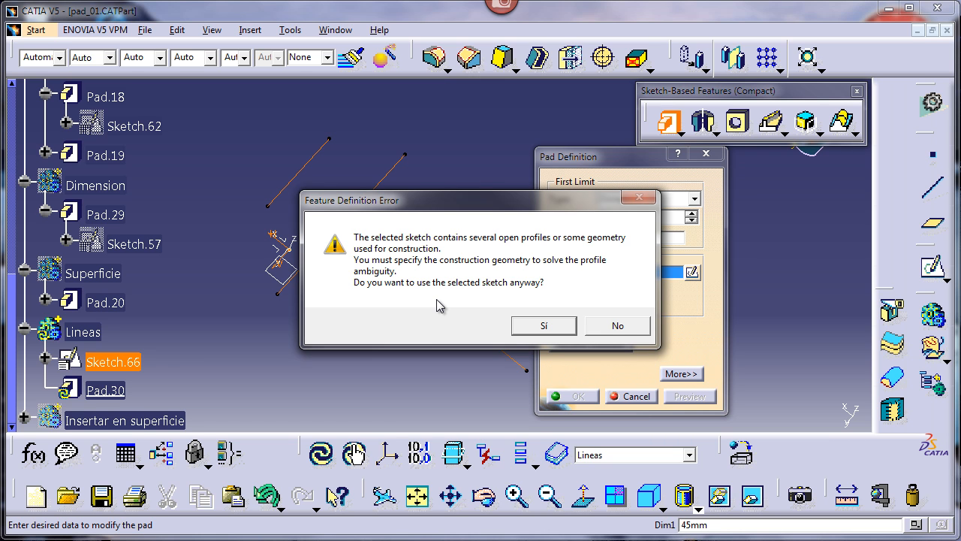
left_click(543, 325)
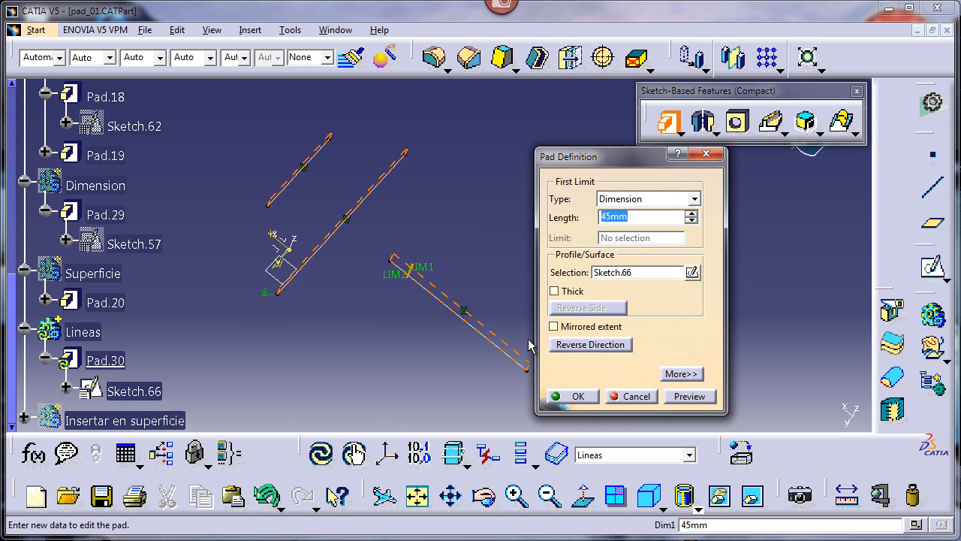
middle_click_drag(425, 286, 318, 298)
scroll(383, 280, "down", 1)
middle_click_drag(384, 278, 403, 286)
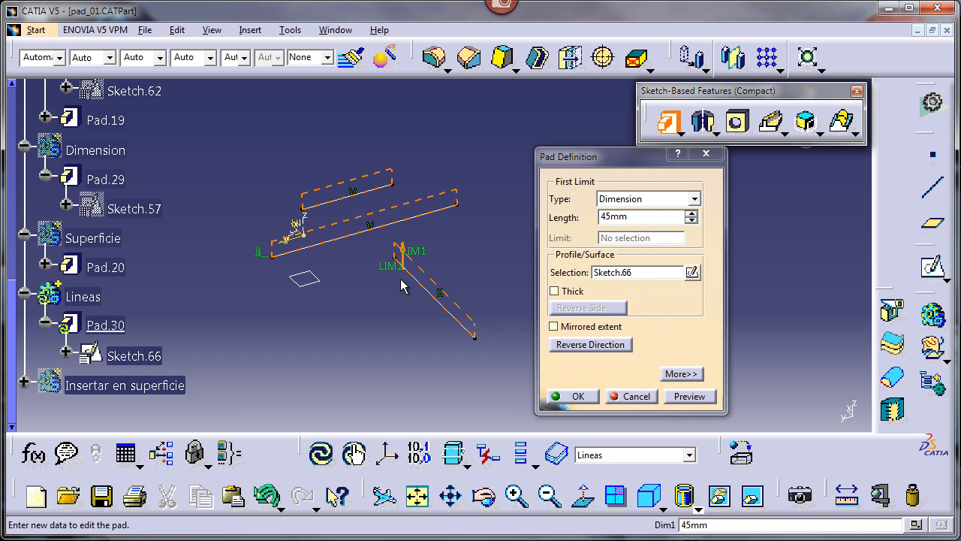
left_click(554, 292)
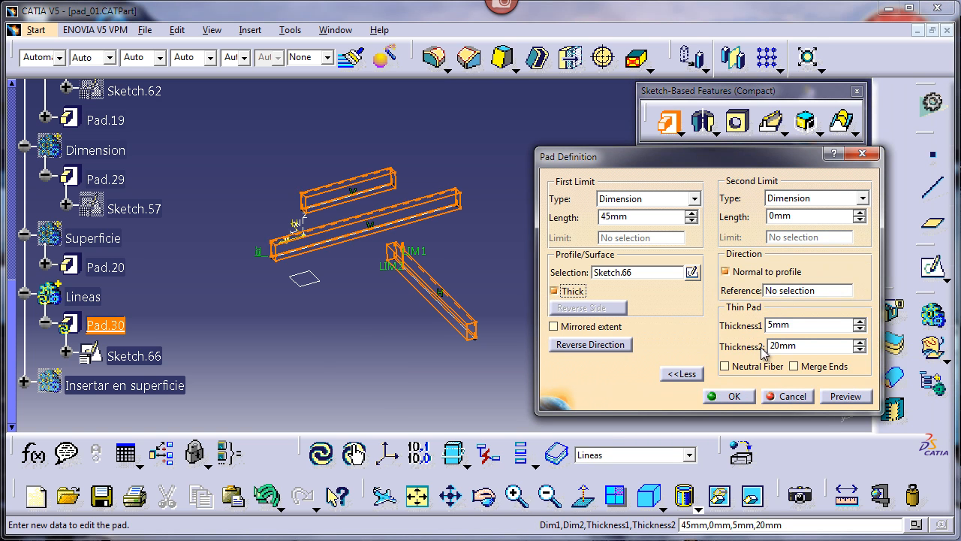
Set Thickness1 of the thin pad to 50 mm and preview the resulting bars
middle_click_drag(377, 321, 353, 268)
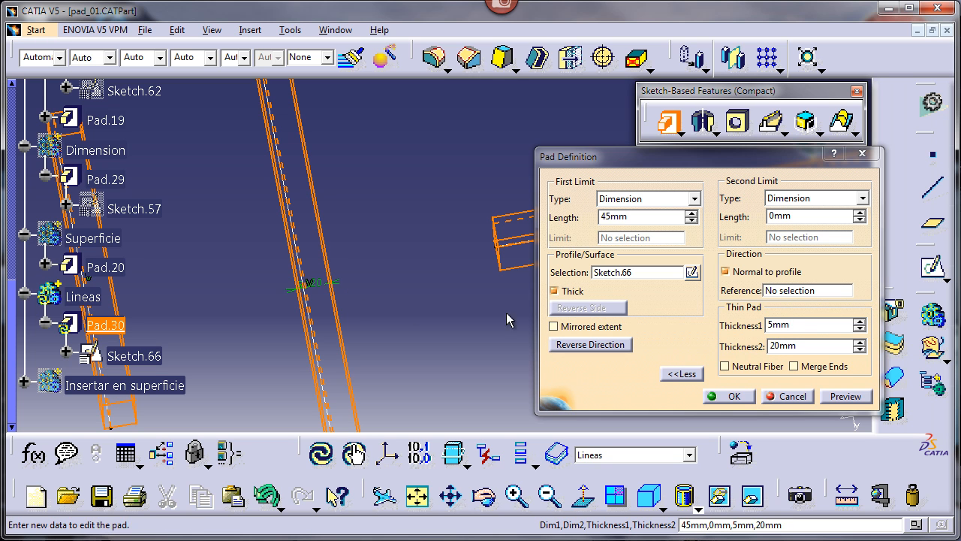
double_click(792, 326)
type("50")
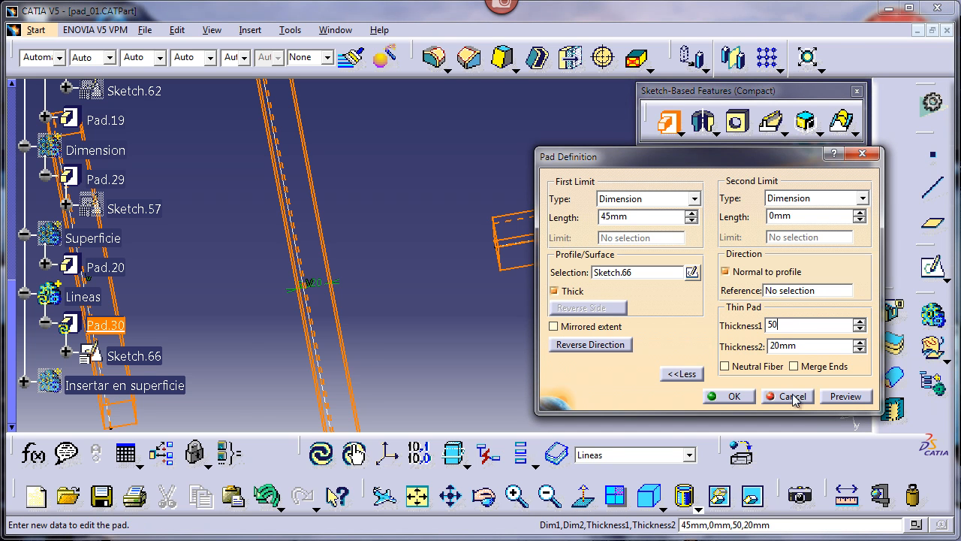
left_click(832, 397)
middle_click_drag(422, 265, 394, 266)
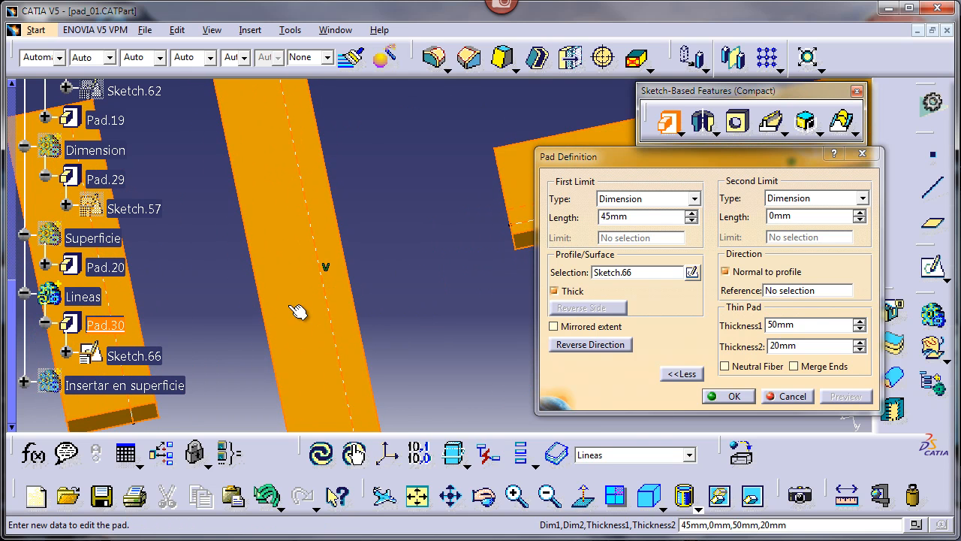
middle_click_drag(388, 302, 391, 364)
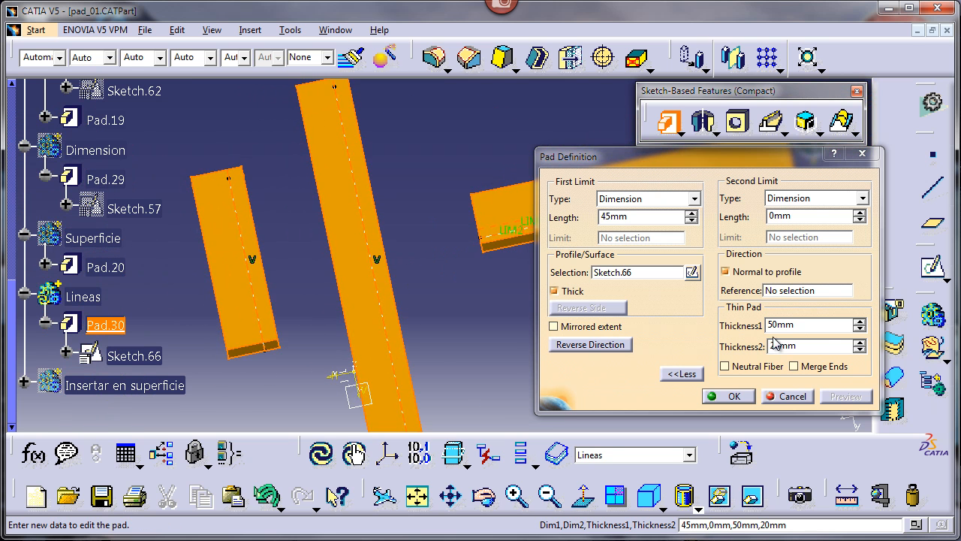
Set Thickness1 to 20 mm and create the thick pad
double_click(796, 324)
type("20")
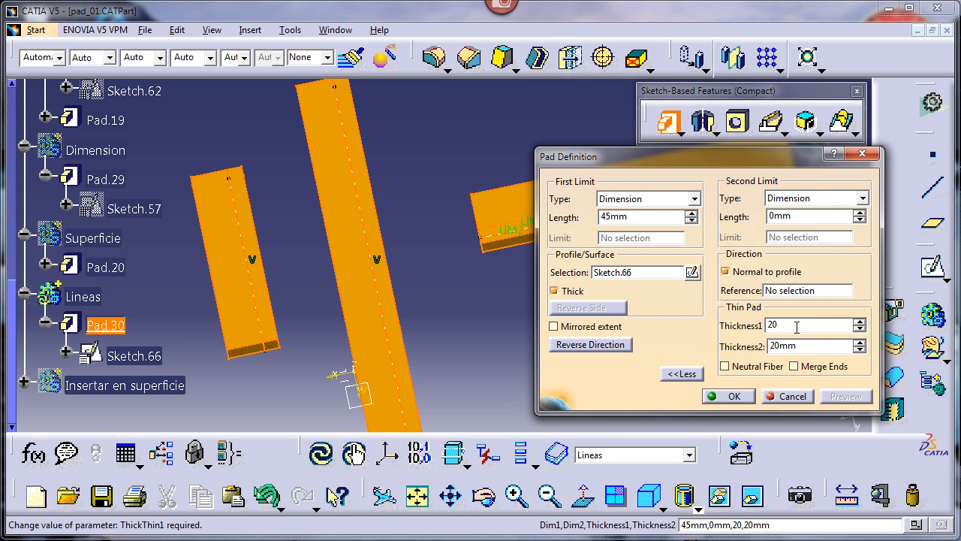
left_click(734, 396)
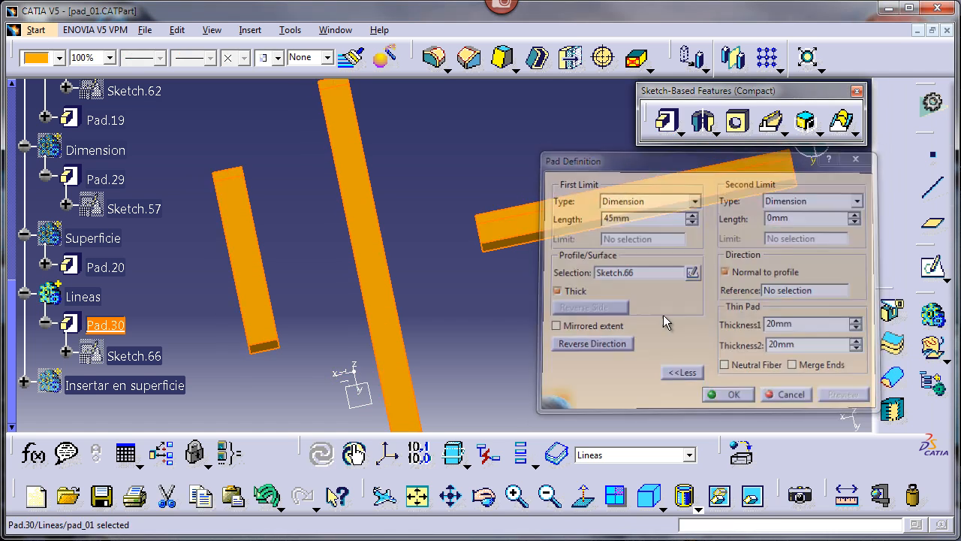
middle_click_drag(581, 284, 554, 316)
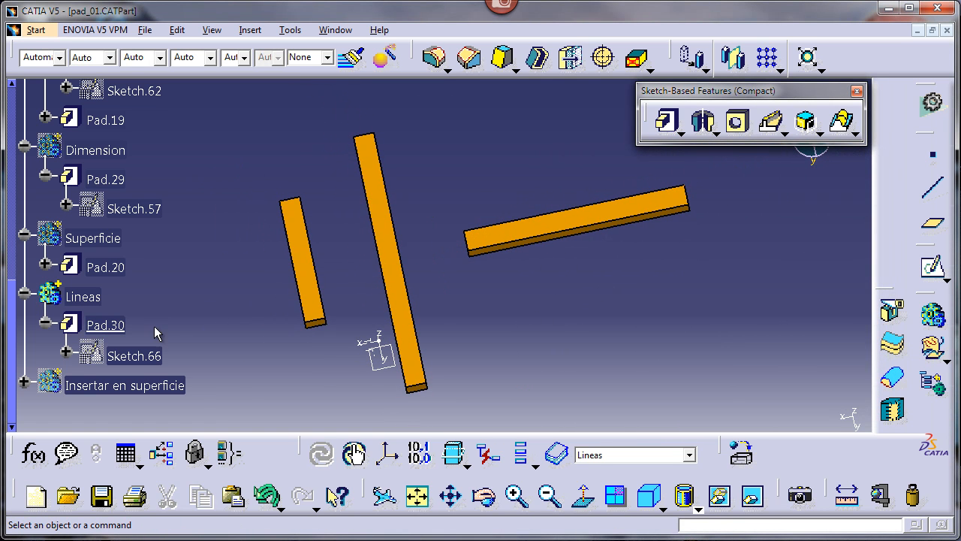
Open Sketch.66 for editing and move its horizontal line so that it crosses both vertical lines
left_click(135, 350)
double_click(135, 350)
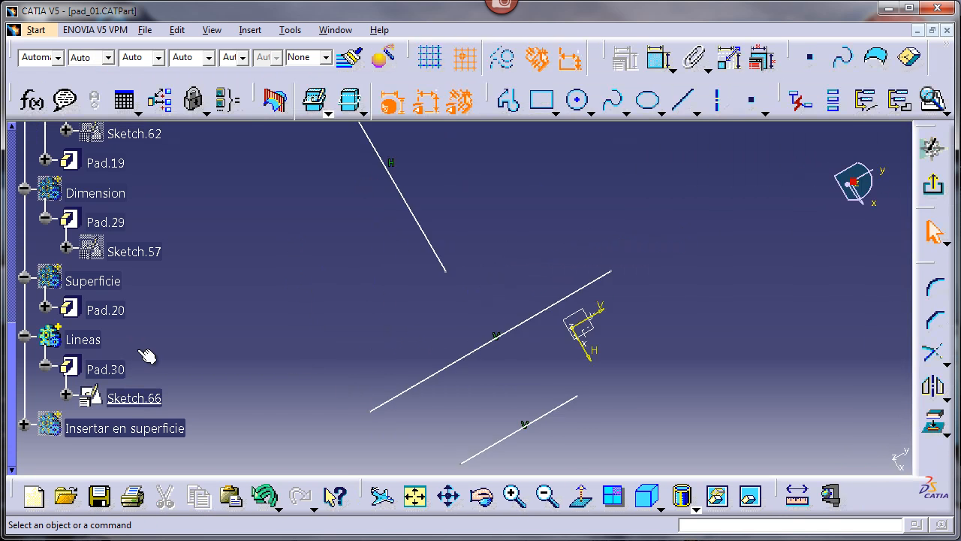
left_click_drag(440, 307, 702, 323)
left_click(695, 278)
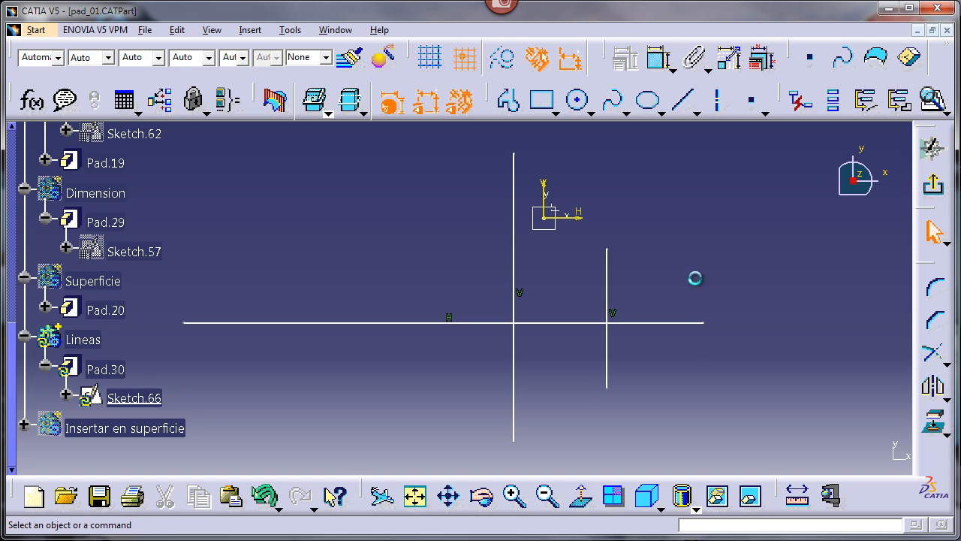
Draw a second horizontal line at V about -103 mm across both vertical lines, ending at H about -365 mm, and exit the sketch
left_click(683, 105)
left_click(669, 276)
left_click(338, 278)
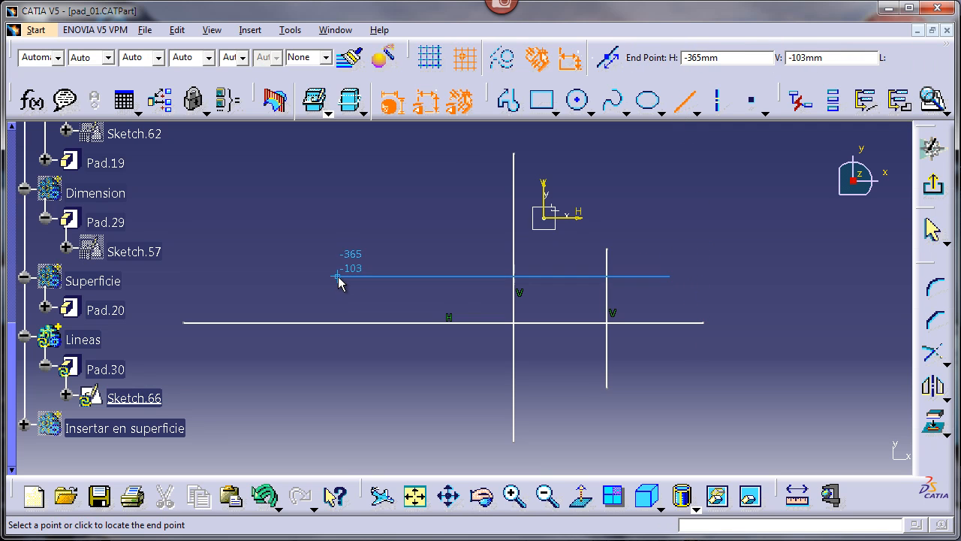
left_click(835, 328)
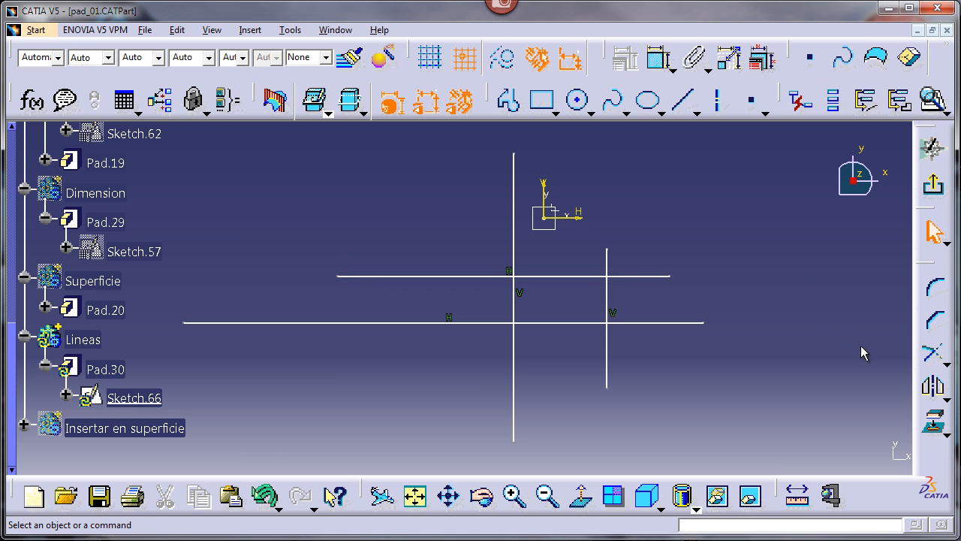
left_click(932, 147)
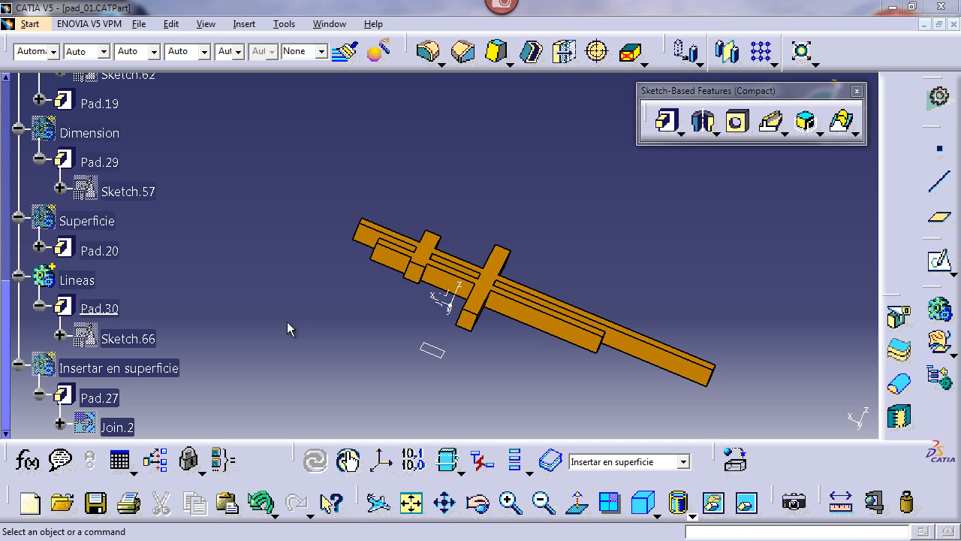
Hide the Lineas body and show the Insertar en superficie body
left_click(81, 284)
right_click(82, 283)
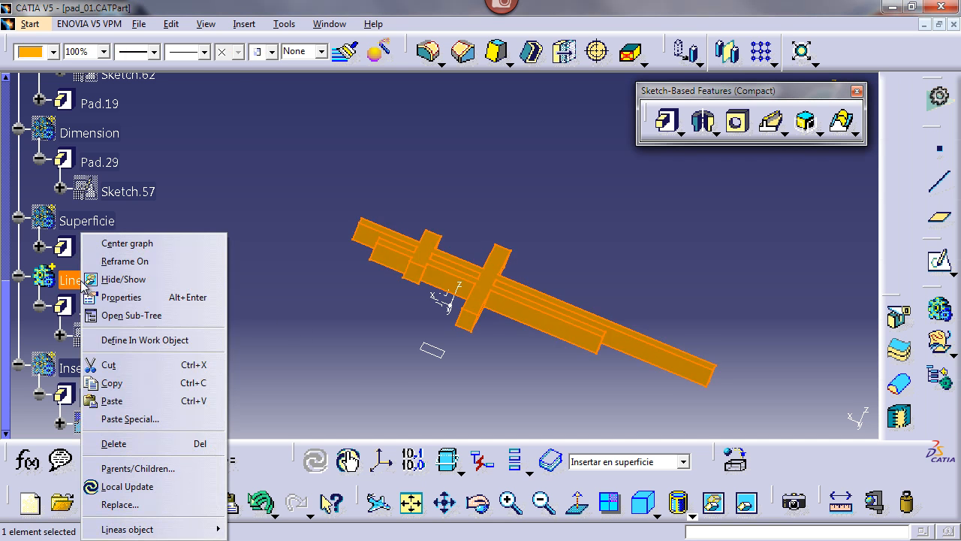
left_click(105, 279)
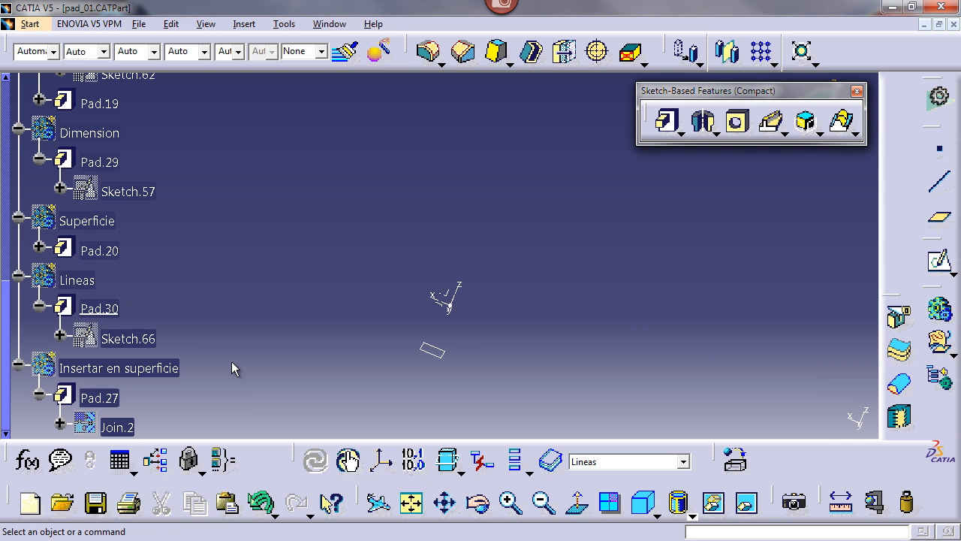
right_click(180, 373)
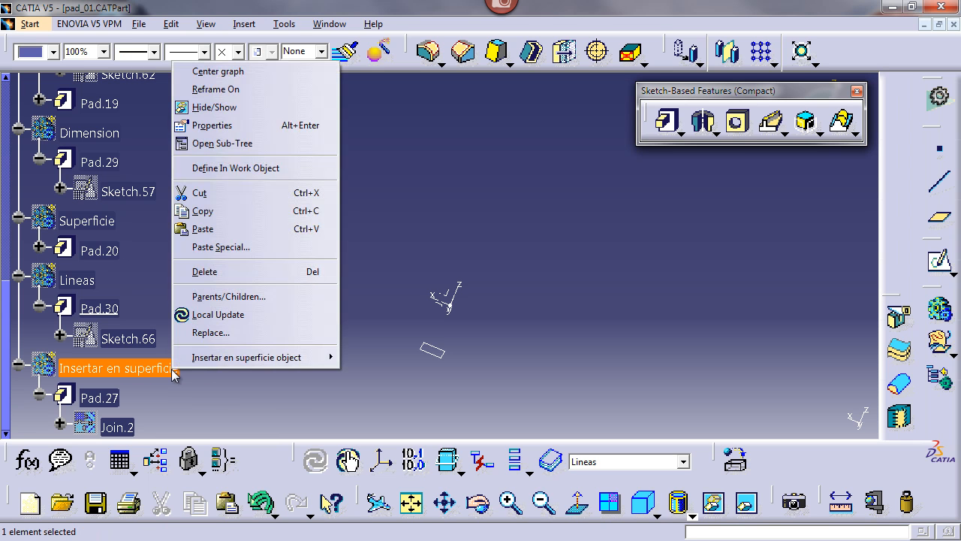
left_click(215, 113)
scroll(249, 326, "down", 1)
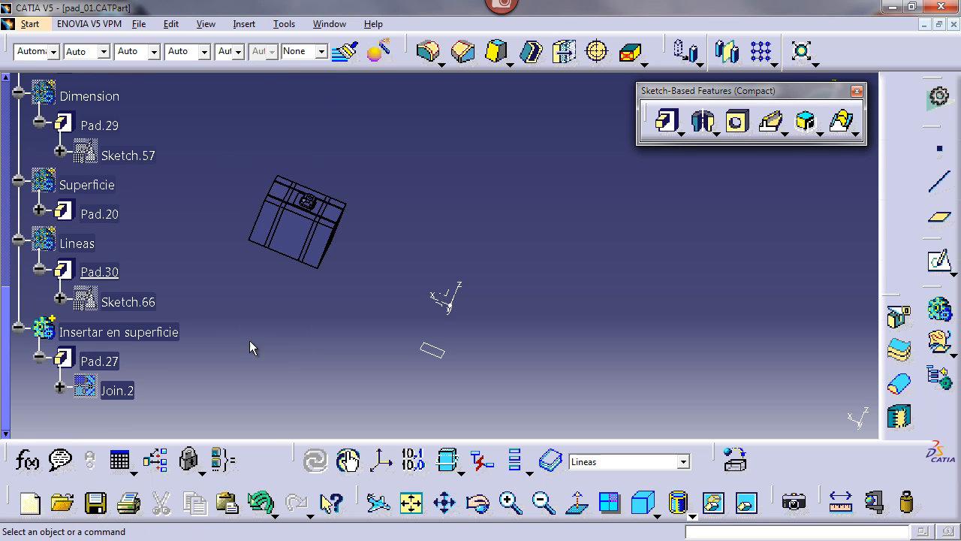
Define the Insertar en superficie body as the in-work object and delete its Pad.27, keeping the Join.2 surface
left_click(124, 365)
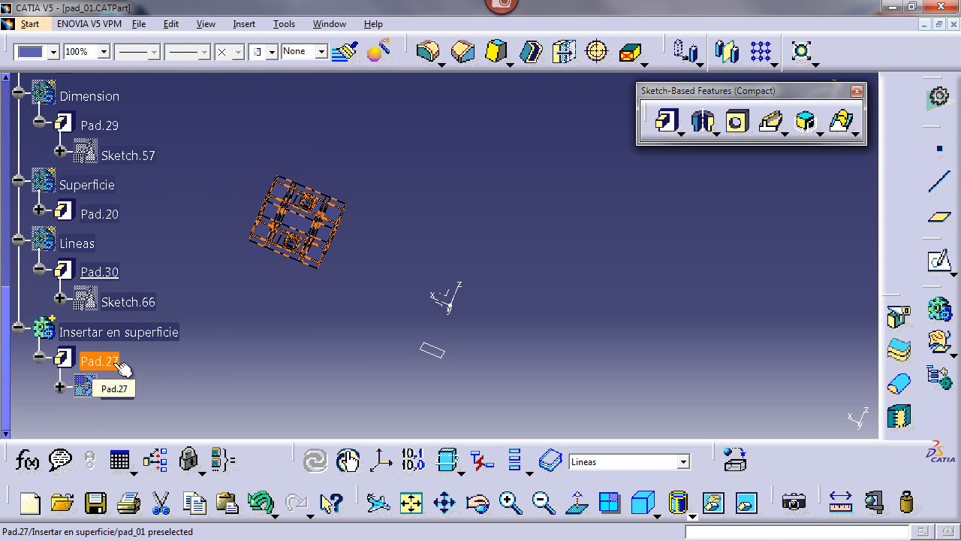
right_click(118, 339)
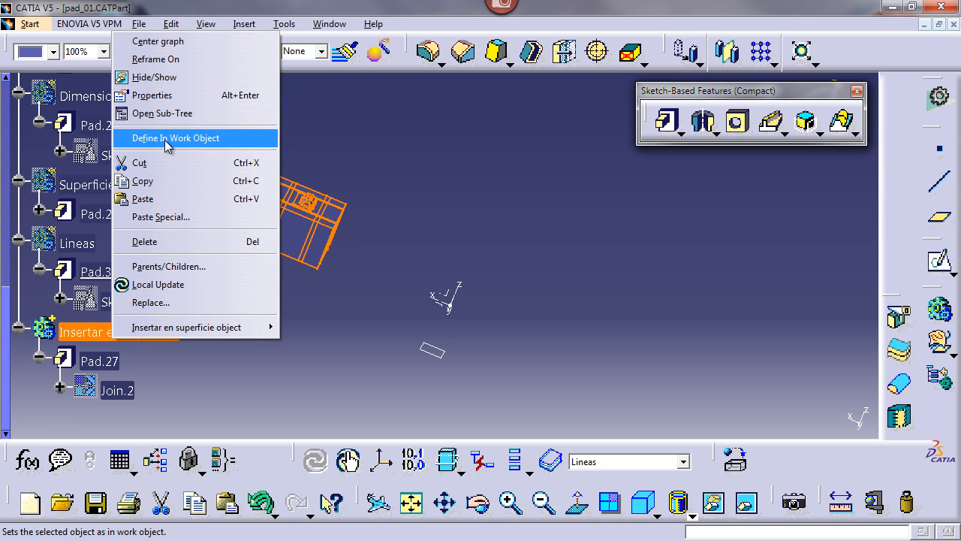
left_click(165, 140)
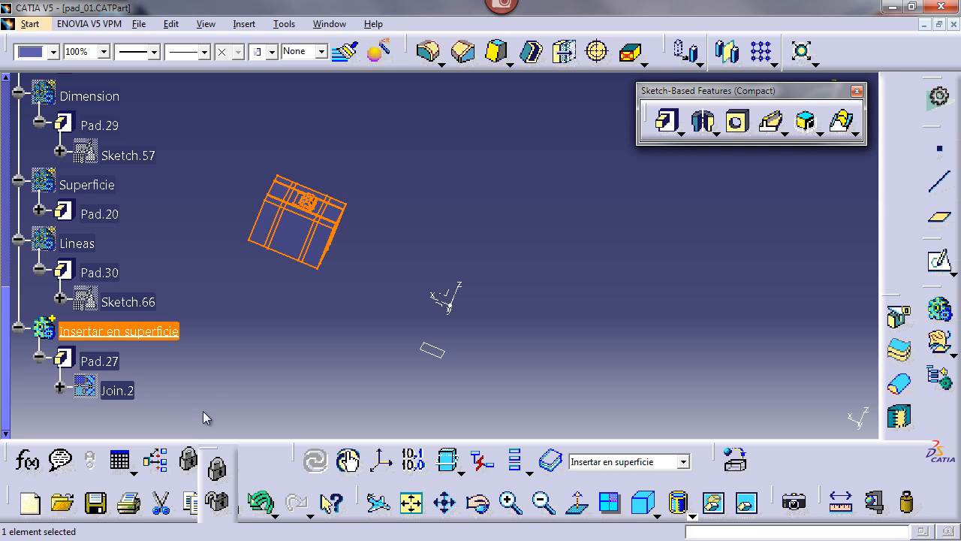
left_click(93, 364)
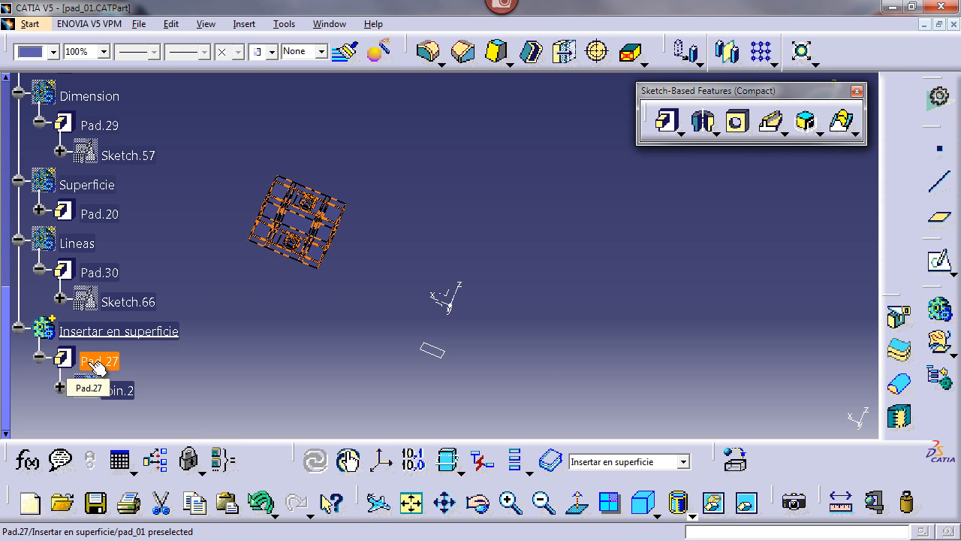
key("Delete")
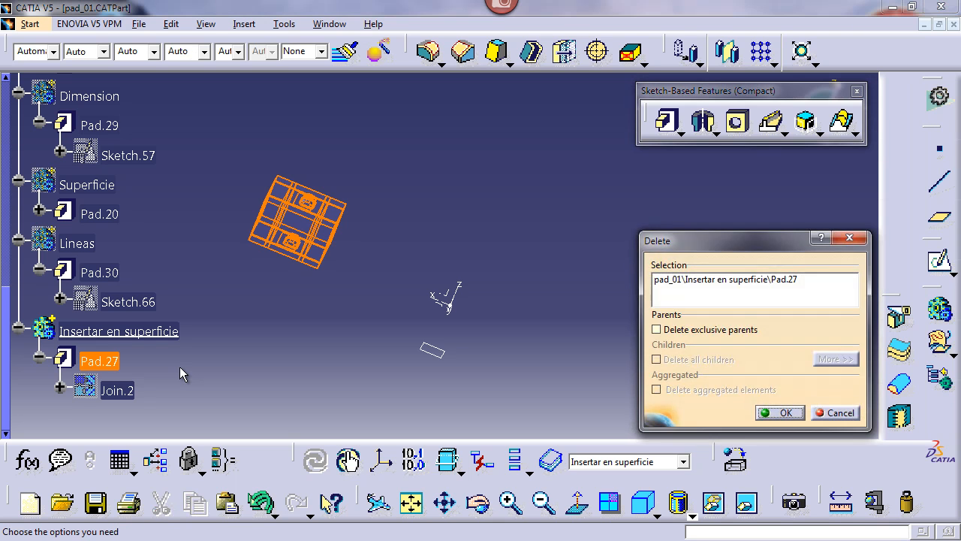
key("Return")
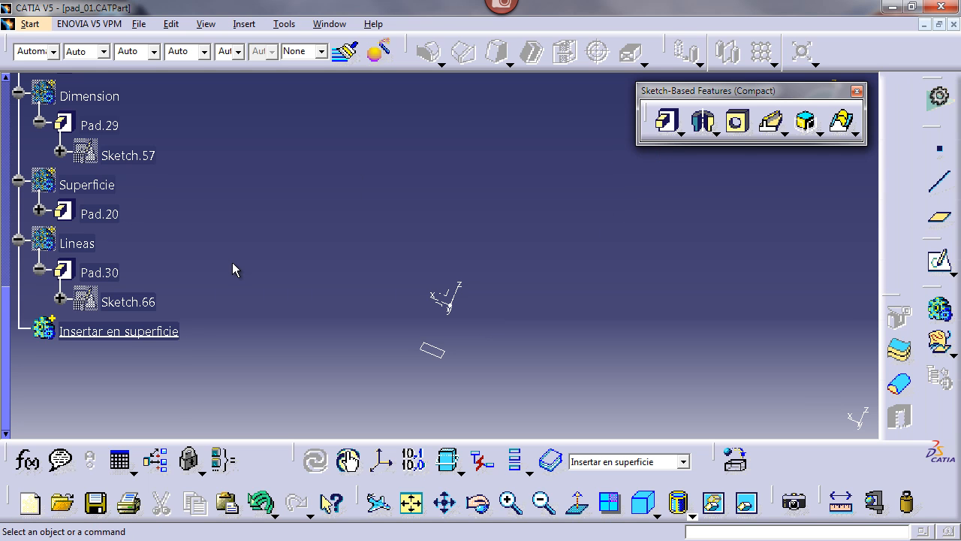
Show the hidden Join.2 surface above PartBody in the tree
scroll(233, 263, "up", 5)
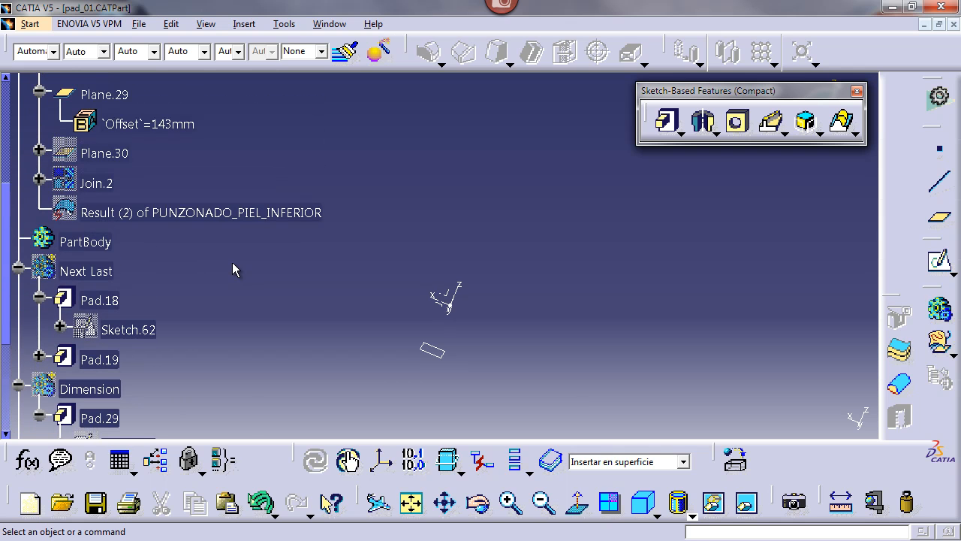
right_click(105, 187)
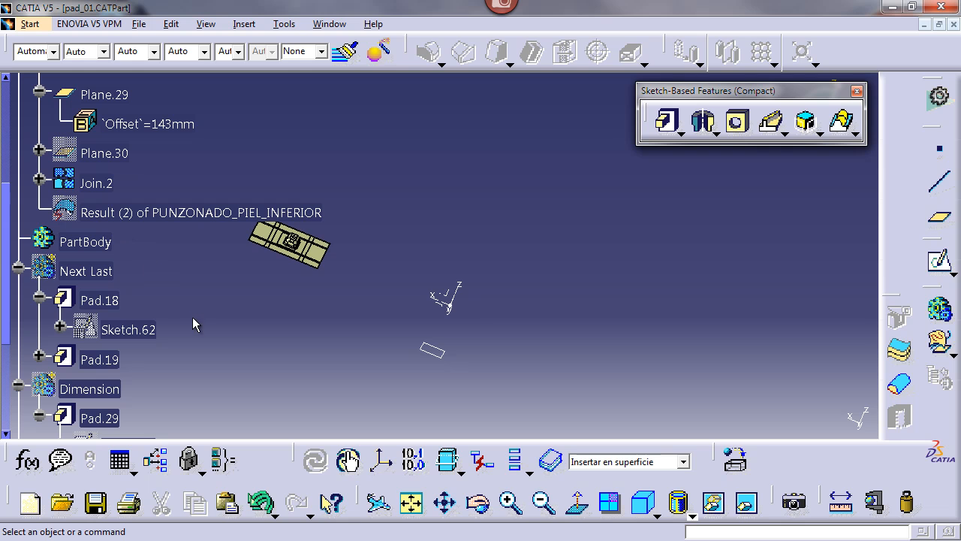
middle_click_drag(221, 320, 418, 332)
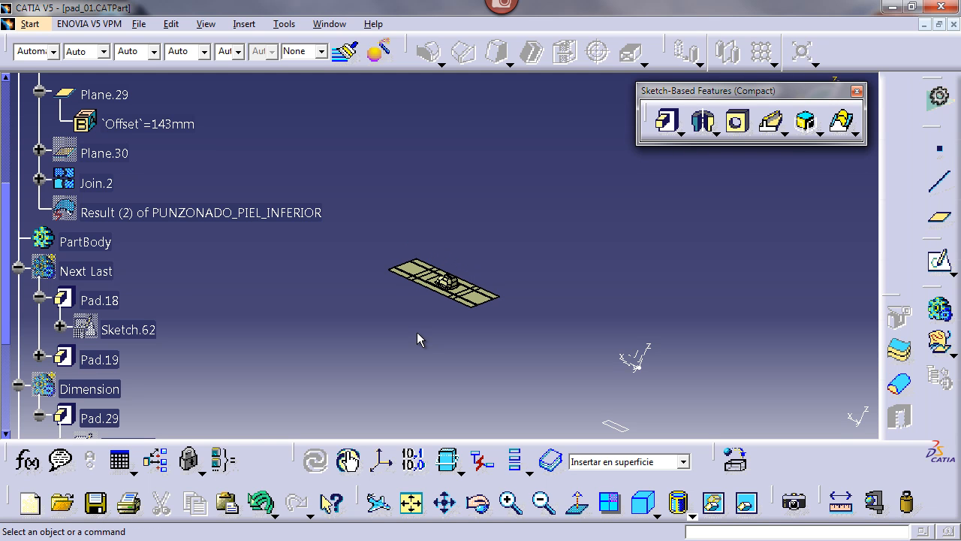
Pad the Join.2 surface 45 mm, defining the extrusion direction along the Z axis of the Result of E.T. axis system
left_click(666, 120)
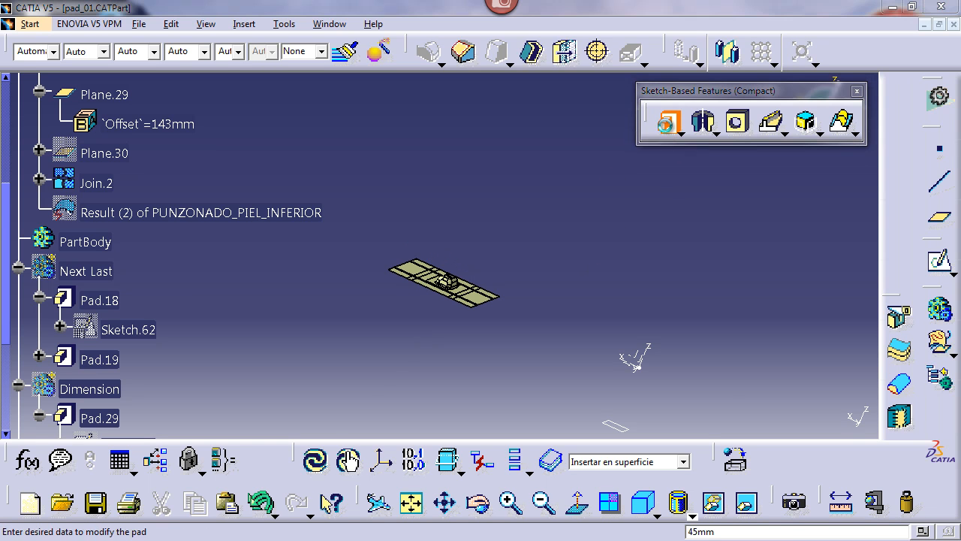
left_click(420, 274)
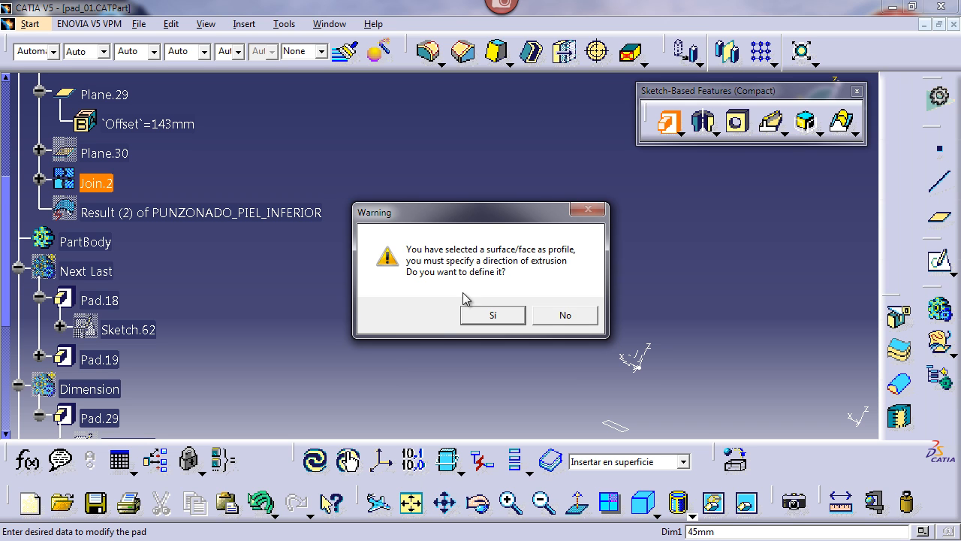
left_click_drag(471, 214, 444, 121)
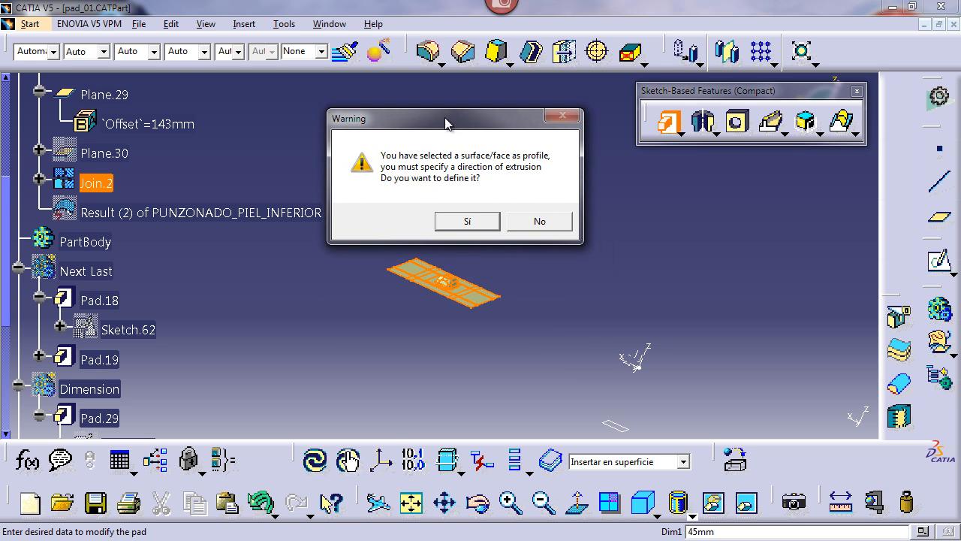
left_click(456, 220)
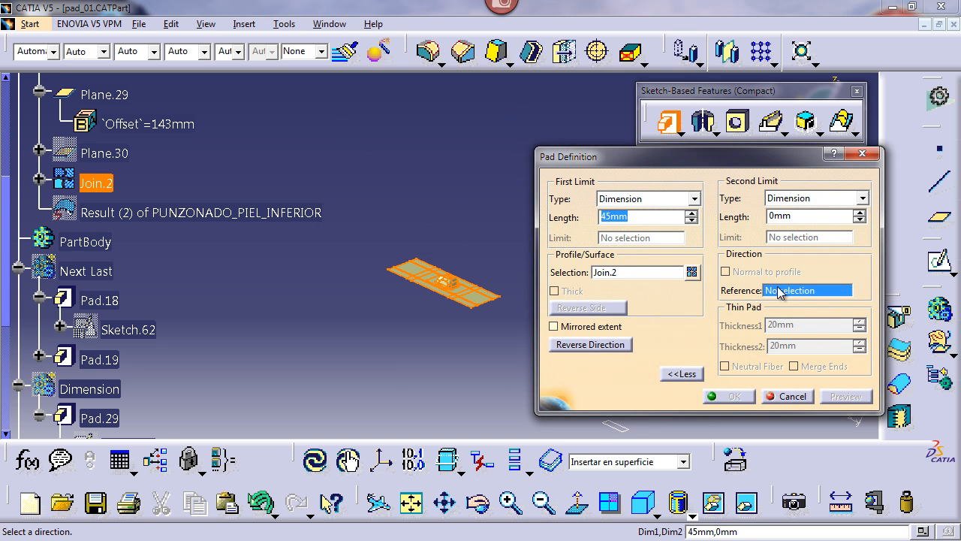
middle_click_drag(392, 351, 279, 349)
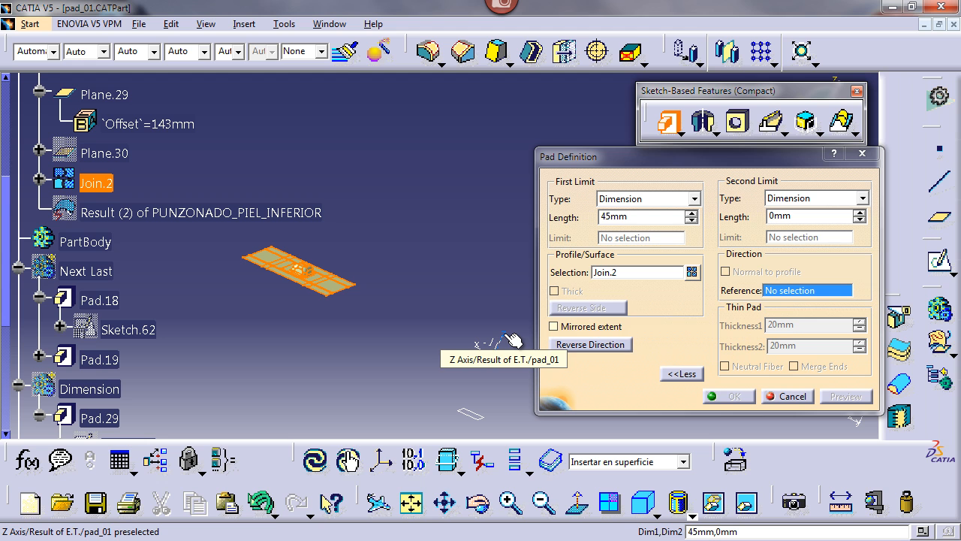
left_click(510, 338)
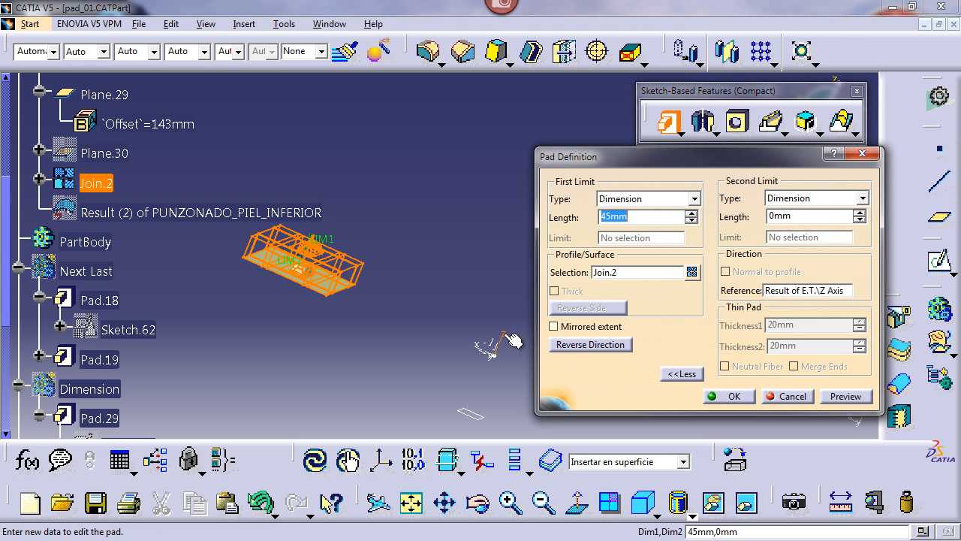
left_click(728, 396)
mouse_move(361, 345)
middle_mouse_down()
mouse_move(481, 360)
mouse_move(493, 299)
mouse_move(451, 351)
mouse_move(418, 326)
mouse_move(414, 354)
mouse_move(430, 354)
mouse_move(437, 298)
middle_mouse_up()
scroll(262, 324, "down", 4)
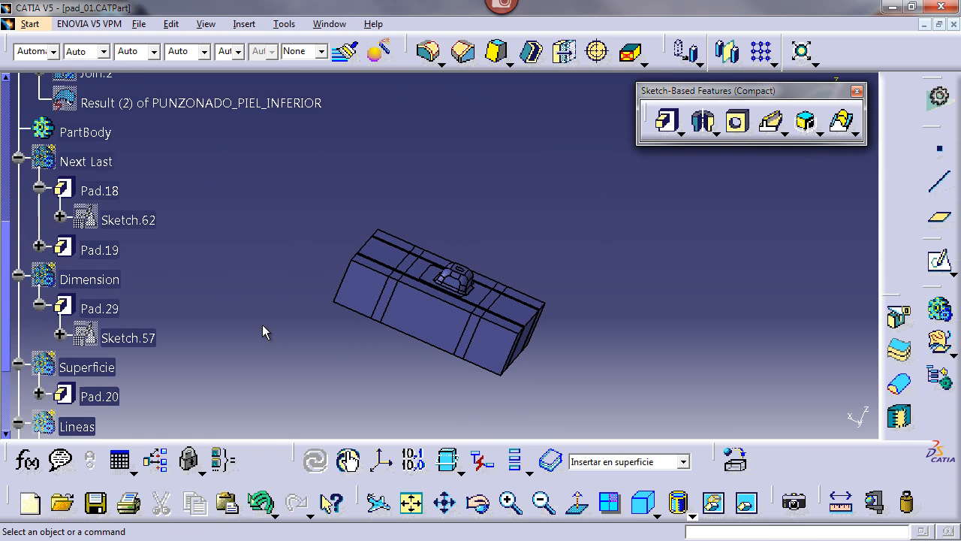
middle_click_drag(268, 331, 346, 363)
scroll(342, 353, "down", 6)
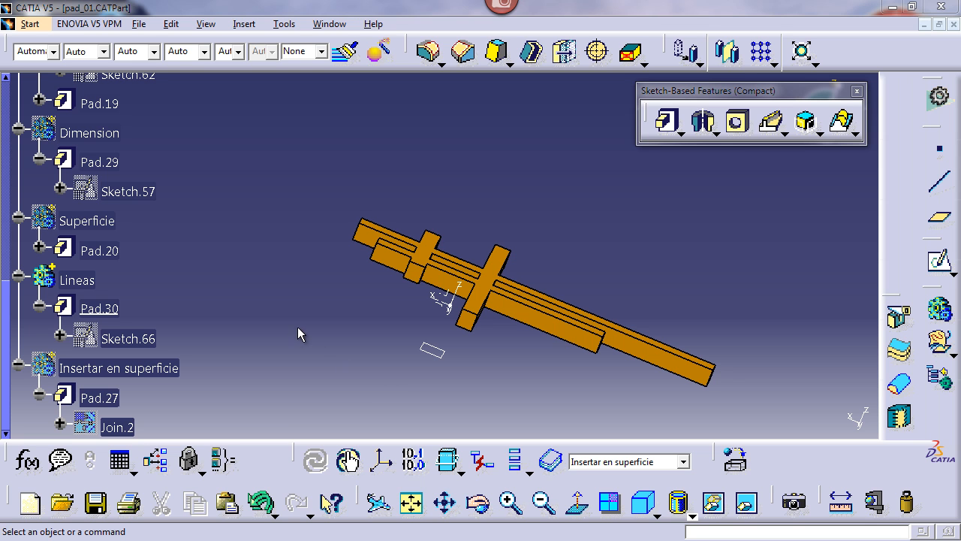
Hide the Lineas body and show the Insertar en superficie body
left_click(96, 280)
right_click(83, 283)
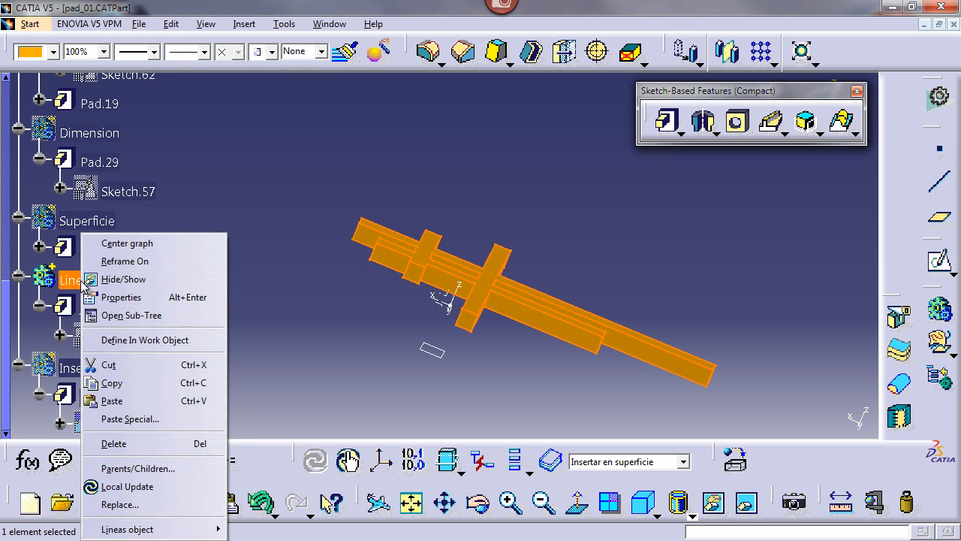
left_click(120, 279)
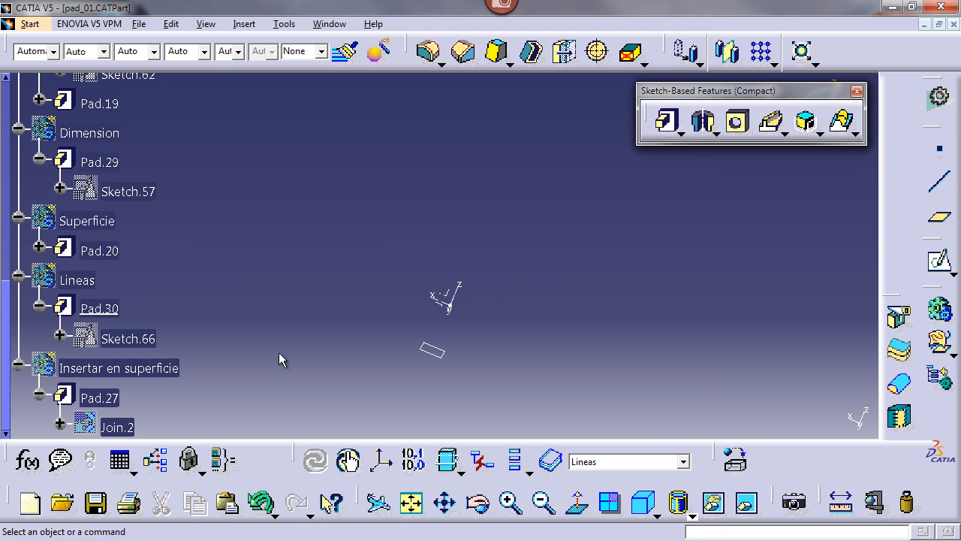
right_click(180, 373)
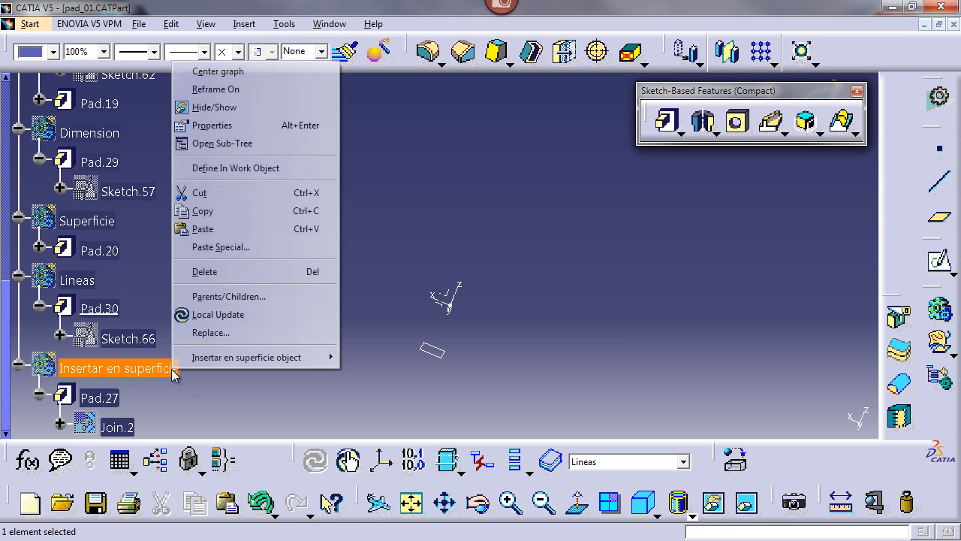
left_click(216, 109)
scroll(249, 326, "down", 1)
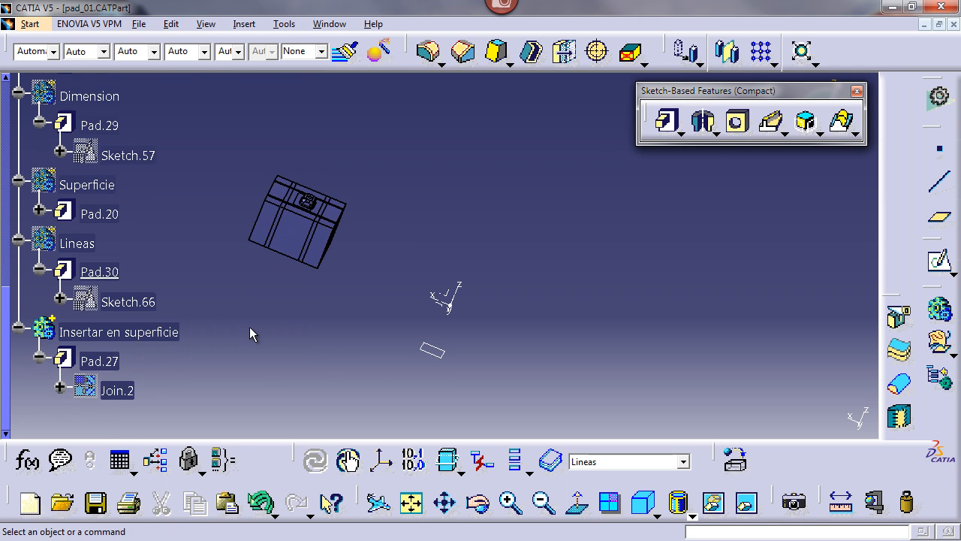
Define the Insertar en superficie body as the in-work object and delete its Pad.27, keeping the parent Join.2 surface
left_click(122, 365)
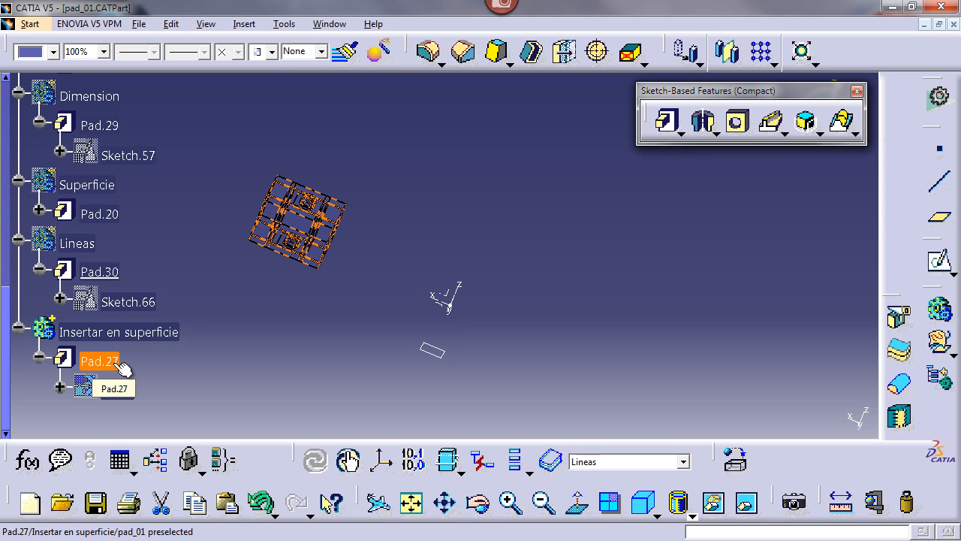
right_click(112, 336)
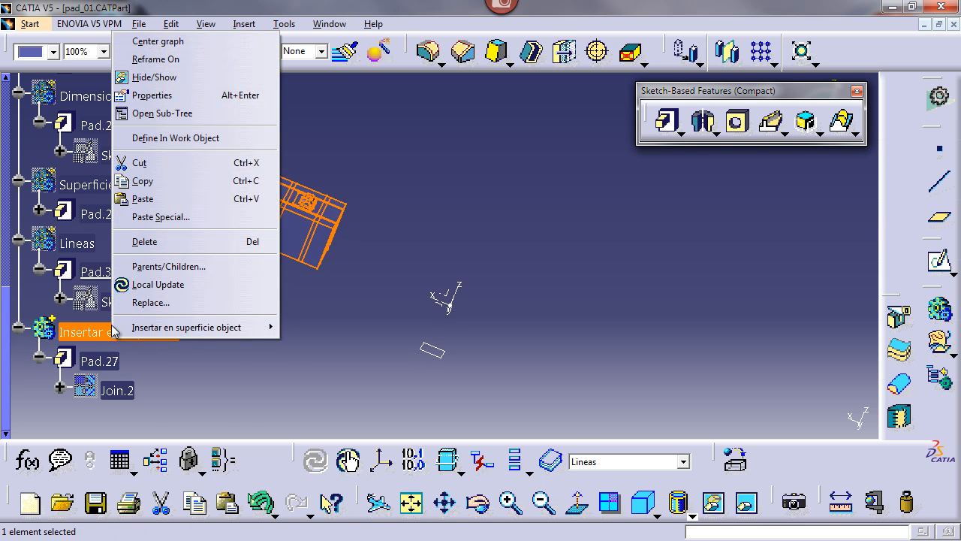
left_click(165, 140)
left_click(200, 455)
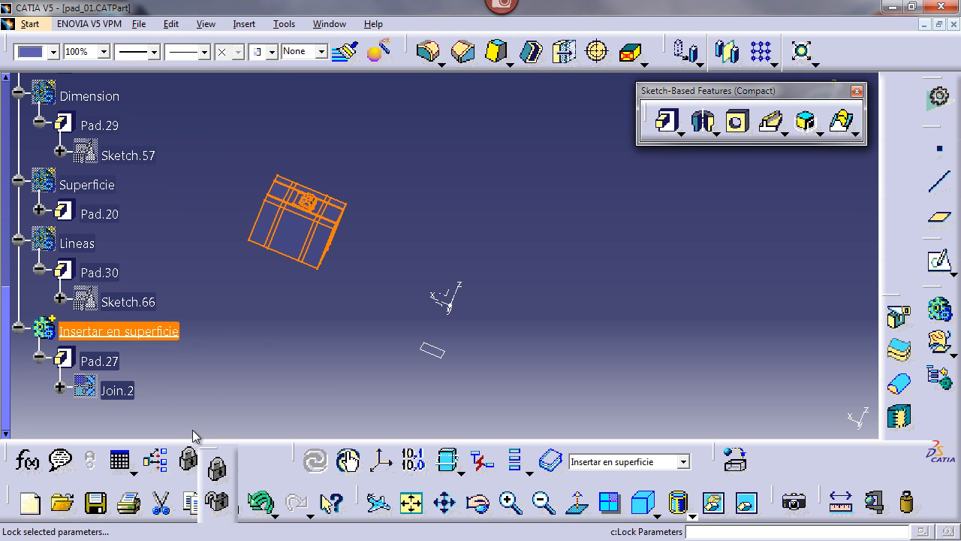
left_click(96, 365)
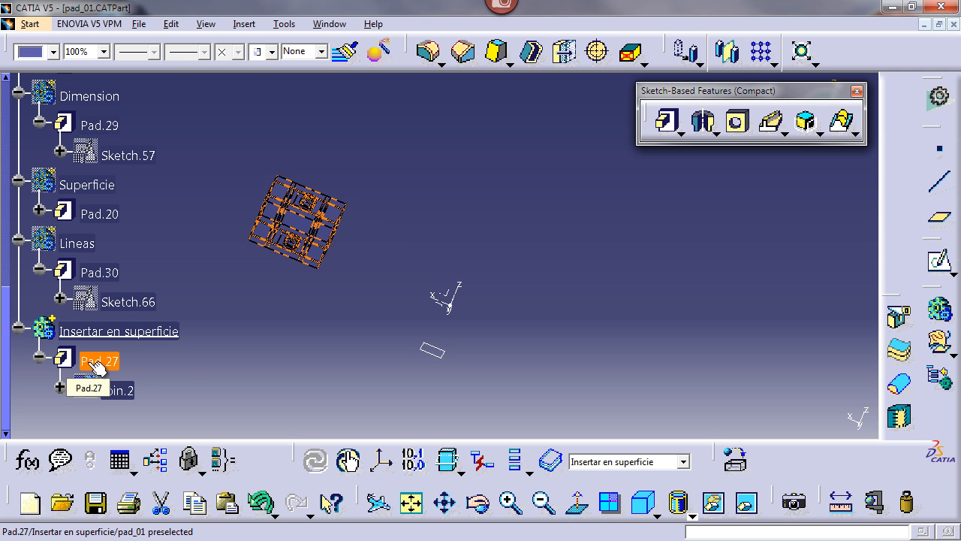
key("Delete")
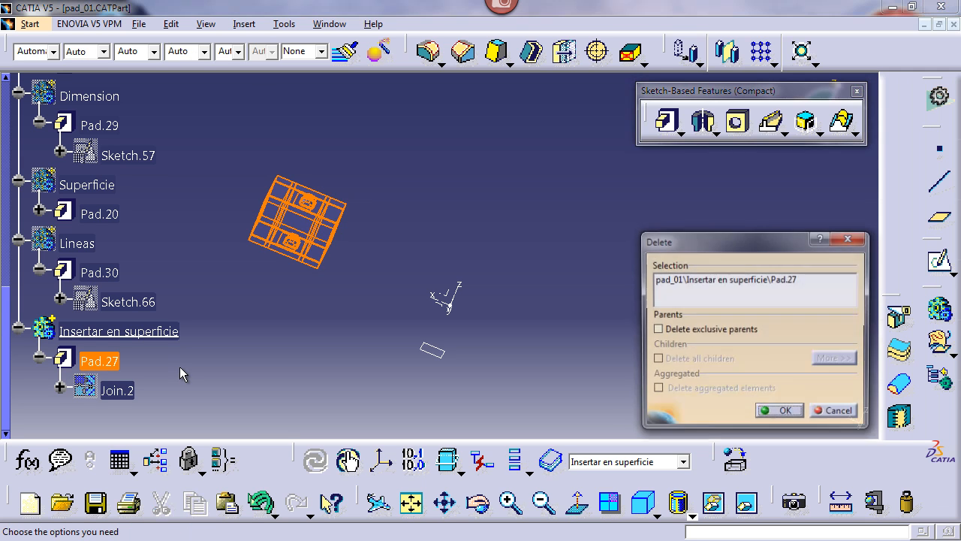
key("Return")
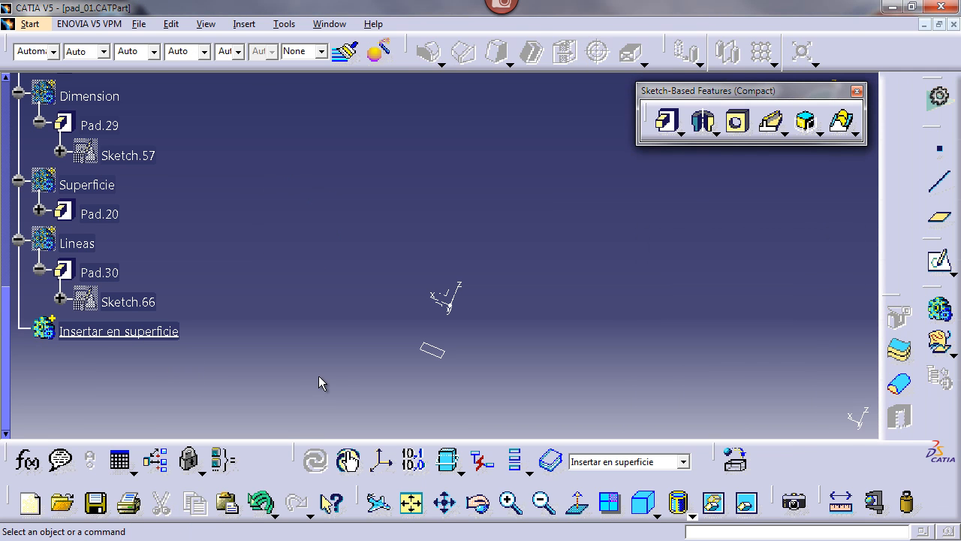
Show the hidden Join.2 surface in the DATOS_PREVIOS set
left_click(145, 337)
scroll(233, 263, "up", 3)
scroll(232, 262, "up", 9)
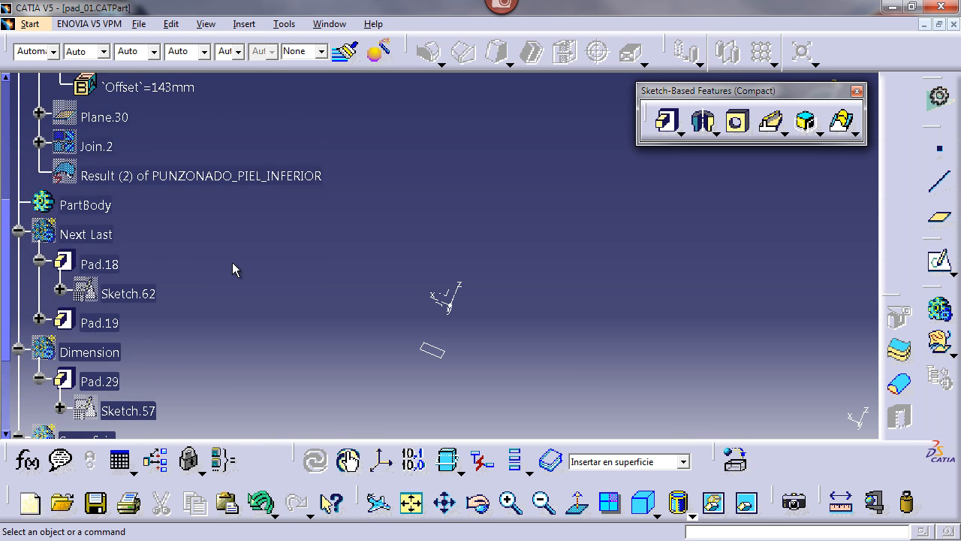
right_click(109, 192)
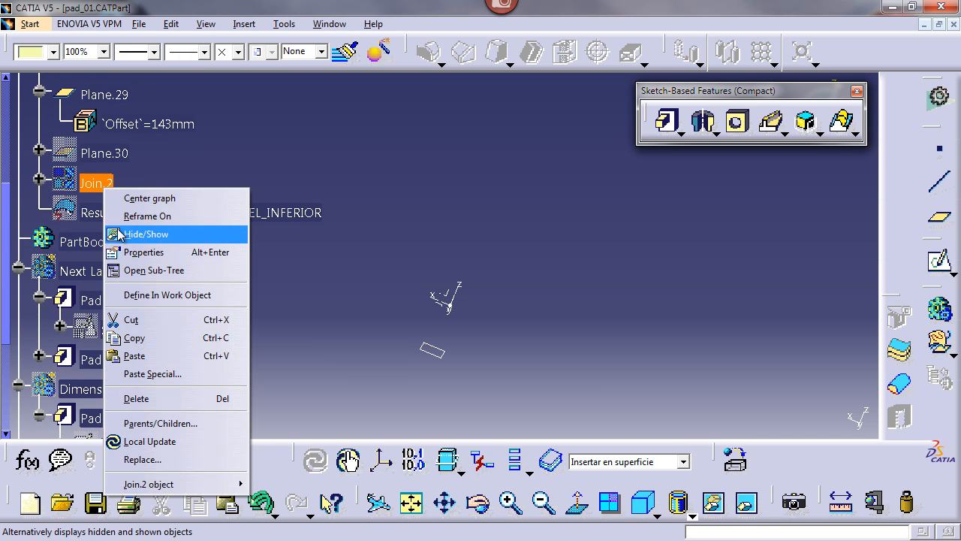
left_click(127, 235)
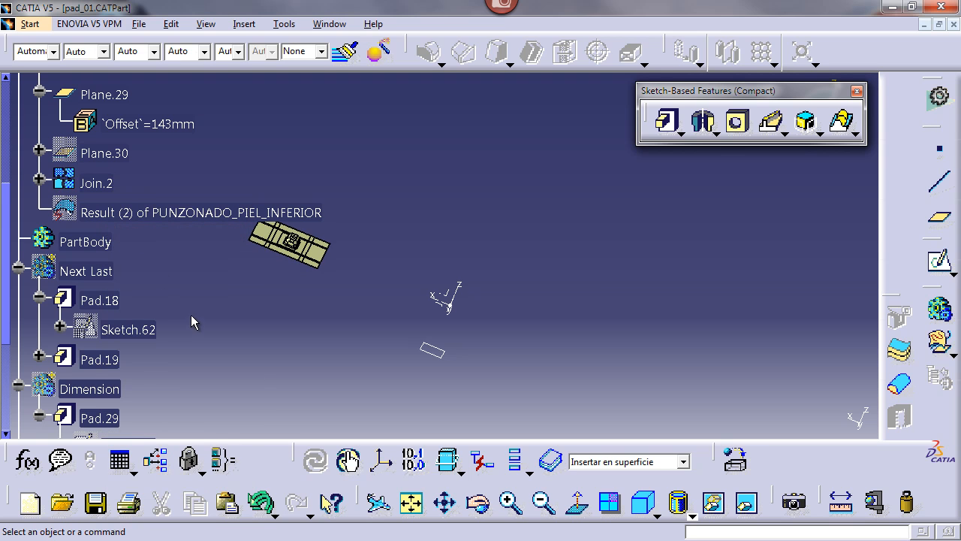
middle_click_drag(313, 339, 418, 340)
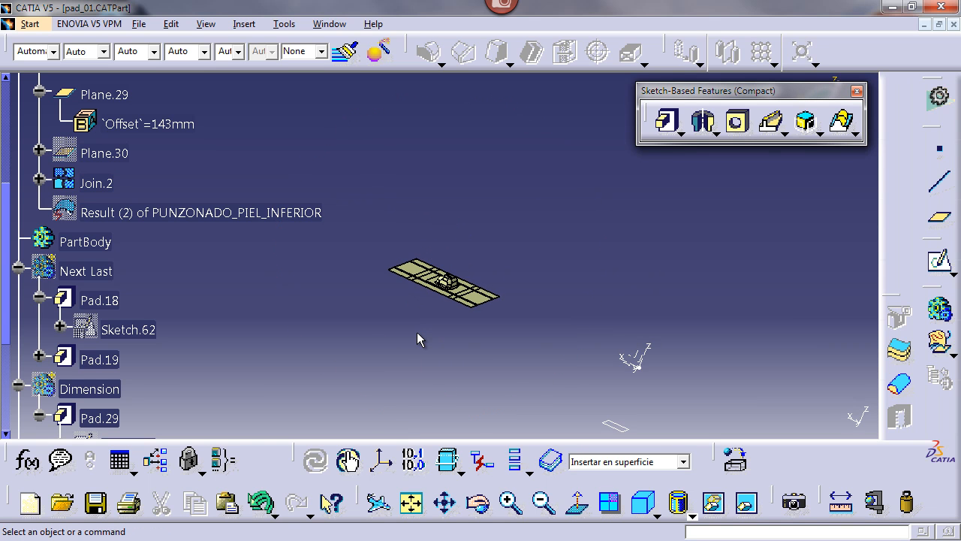
Create a 45 mm pad from the Join.2 surface in the Insertar en superficie body, using the Z axis as direction reference
left_click(665, 120)
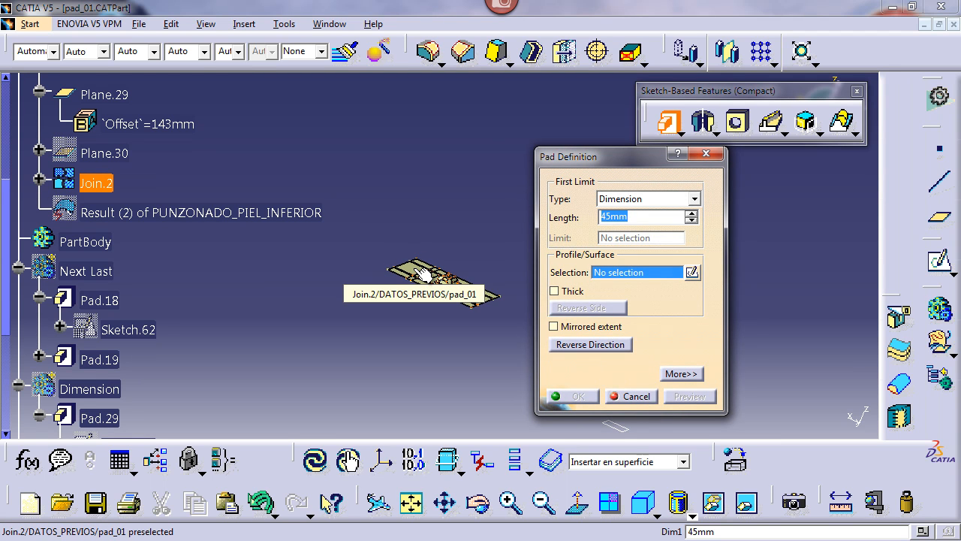
left_click(422, 274)
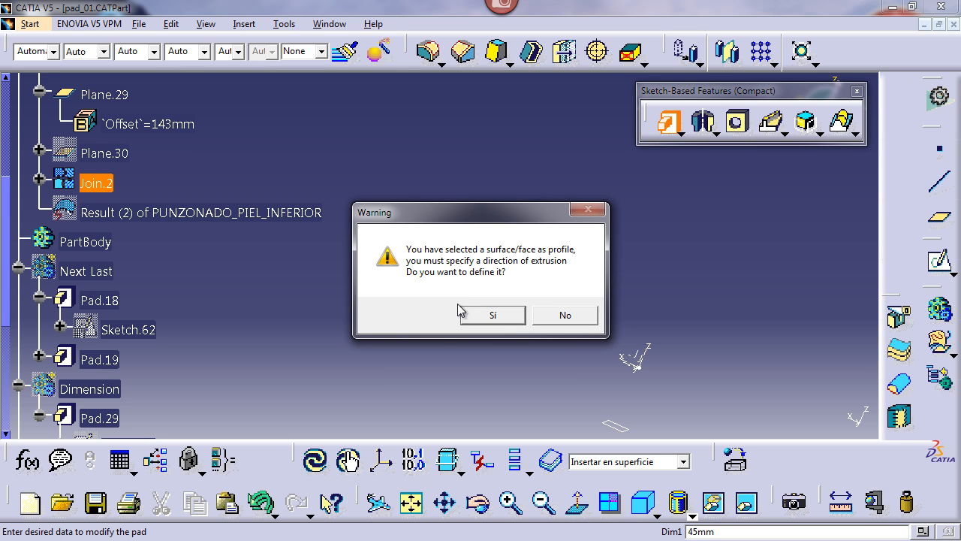
left_click_drag(471, 217, 446, 123)
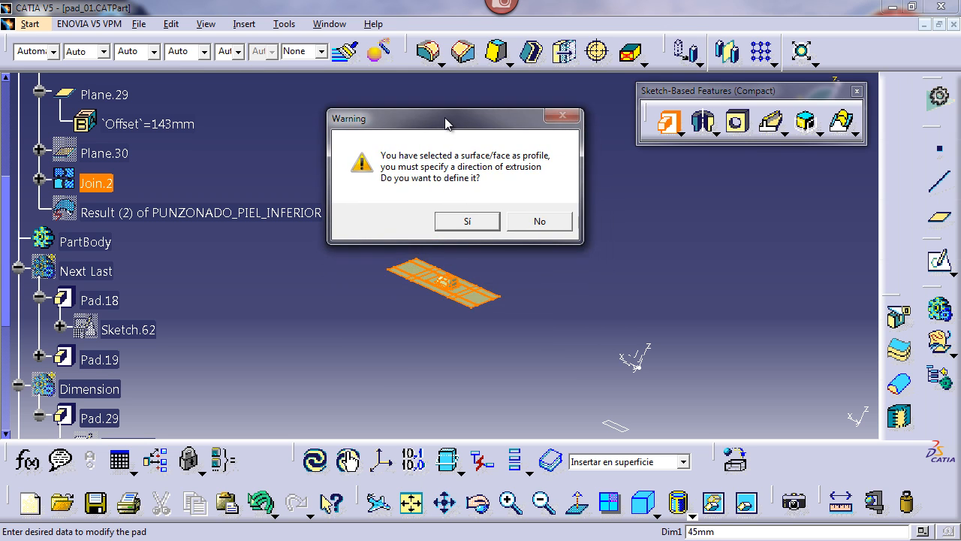
left_click(459, 223)
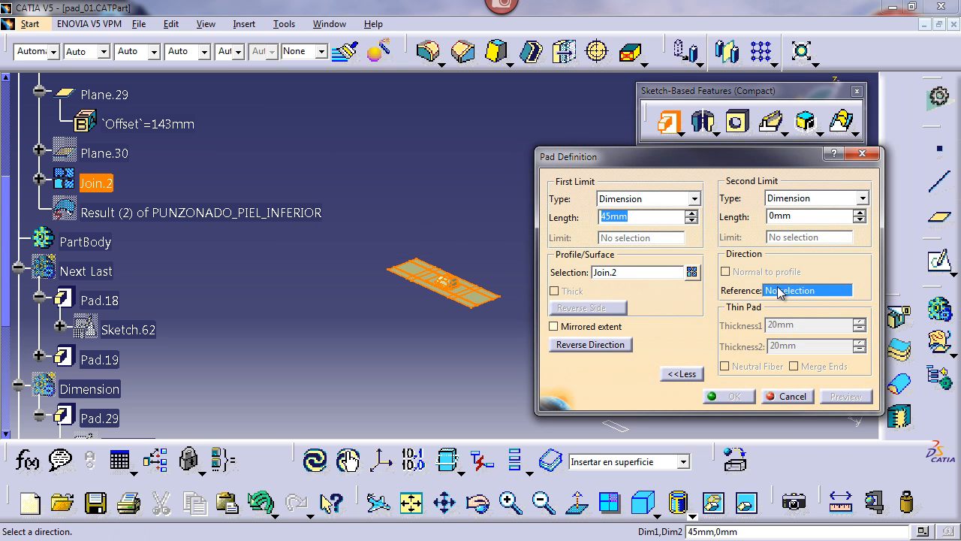
middle_click_drag(416, 360, 272, 354)
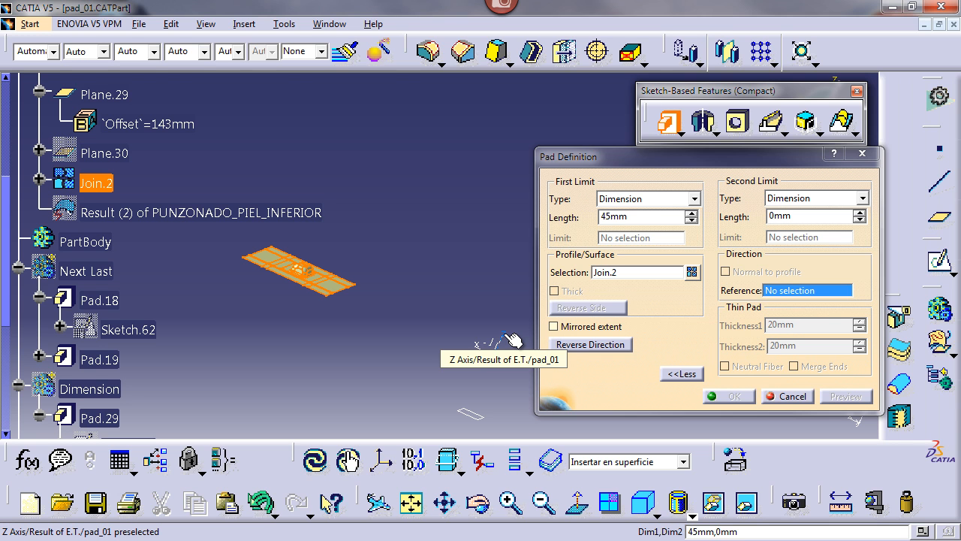
left_click(513, 341)
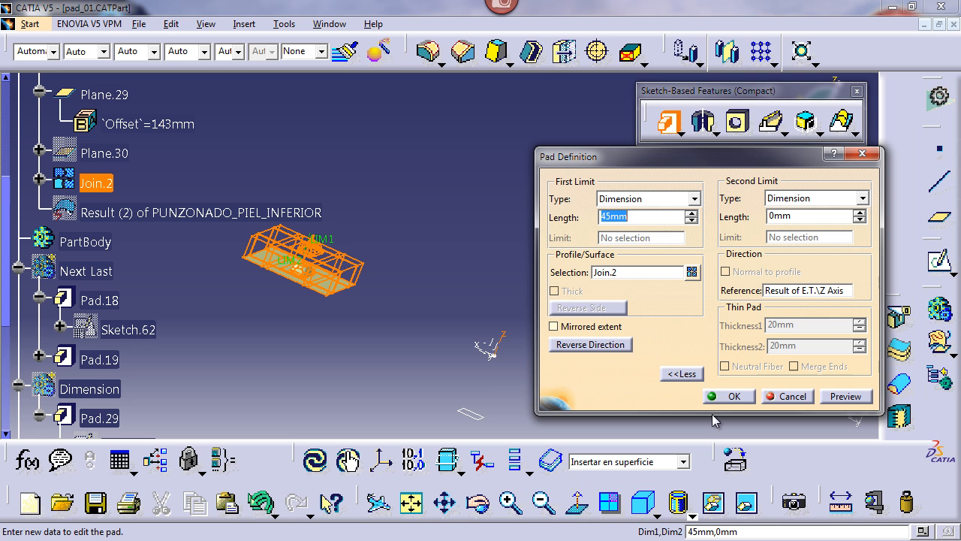
left_click(734, 398)
left_click(360, 346)
middle_click_drag(351, 342, 465, 290)
scroll(263, 324, "down", 3)
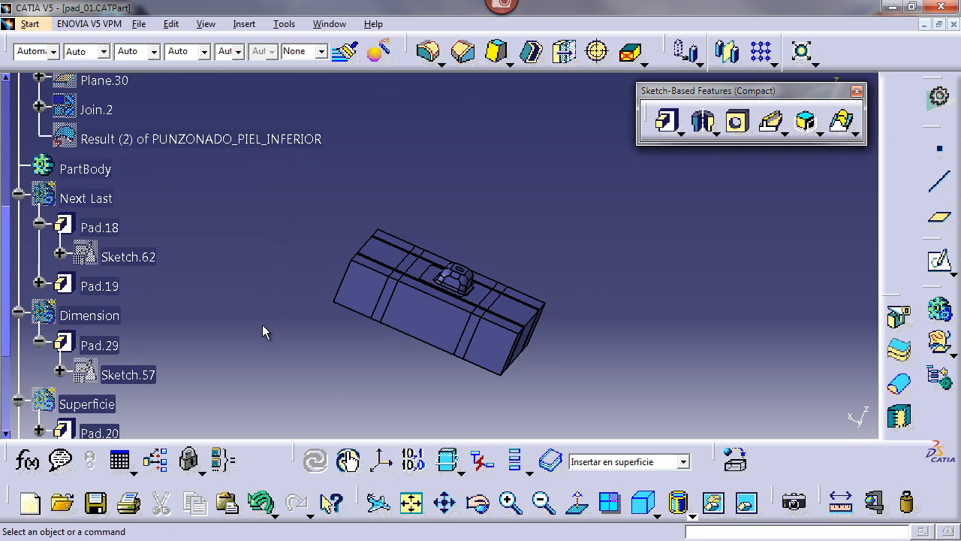
middle_click_drag(262, 324, 268, 354)
scroll(342, 353, "down", 5)
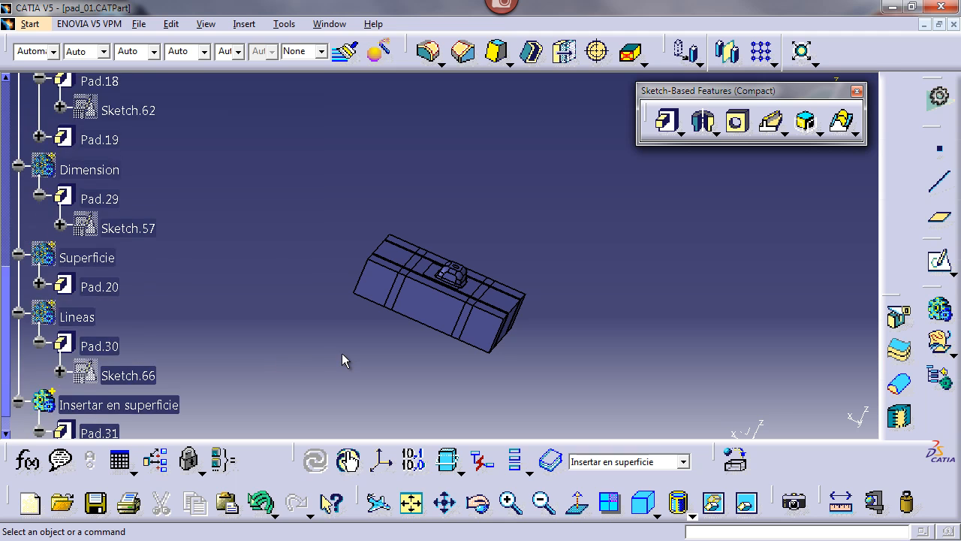
middle_click_drag(341, 353, 341, 380)
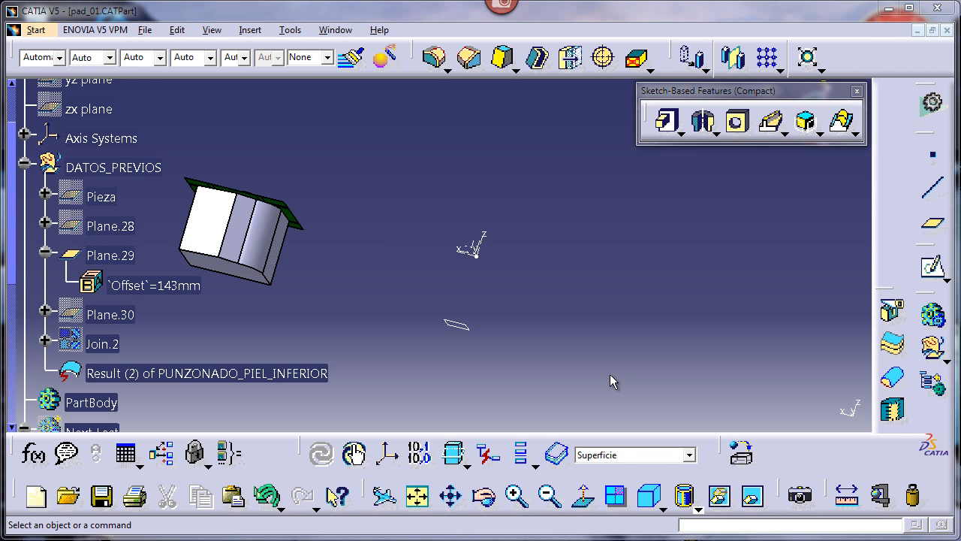
Hide the Superficie body that contains Pad.20
middle_click_drag(596, 317, 592, 337)
scroll(343, 246, "down", 3)
scroll(342, 245, "down", 5)
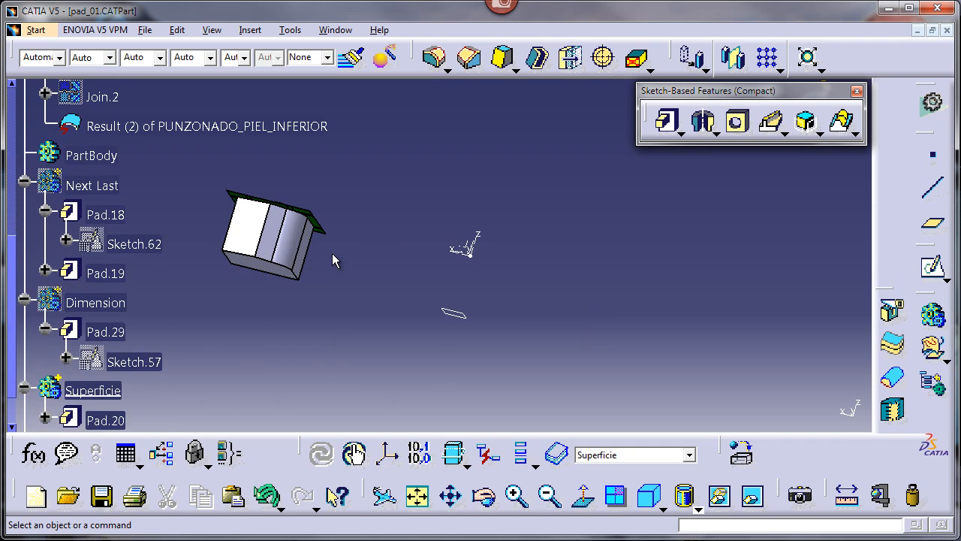
middle_click_drag(334, 251, 374, 264)
scroll(375, 263, "down", 2)
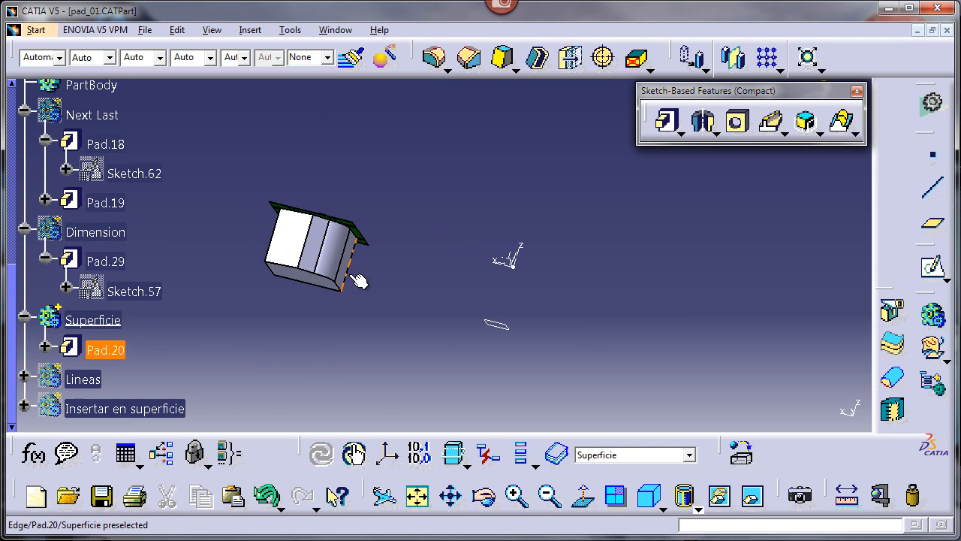
right_click(94, 321)
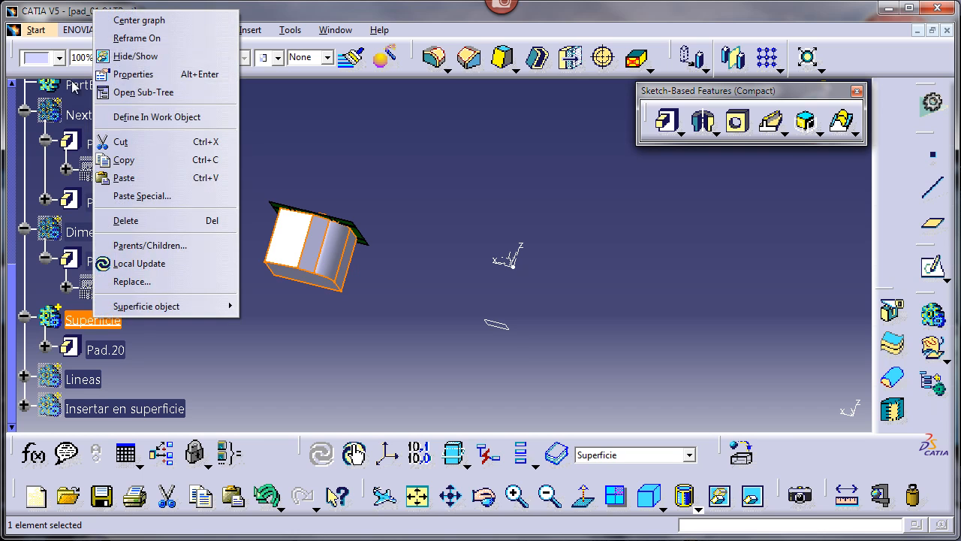
left_click(136, 56)
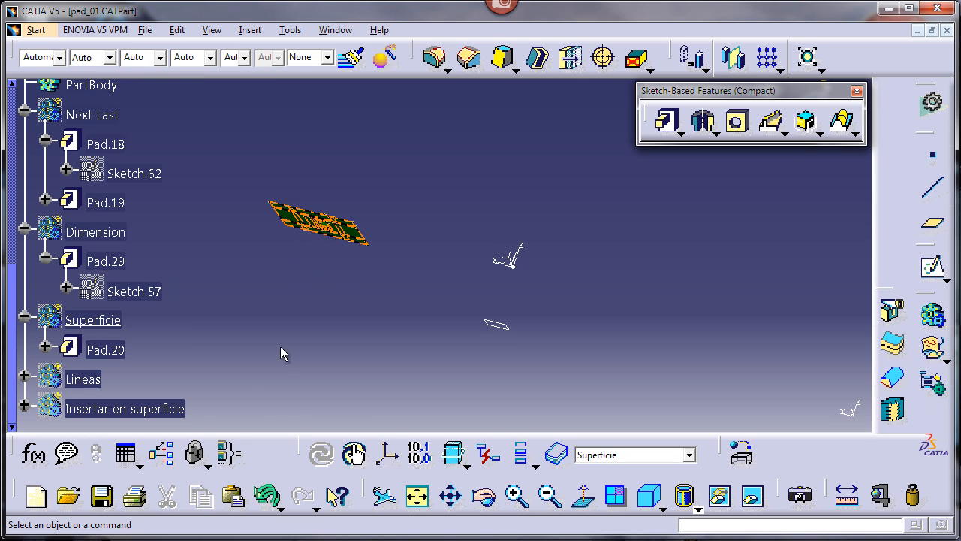
Hide the Result (2) of PUNZONADO_PIEL_INFERIOR surface in the DATOS_PREVIOS set
right_click(355, 229)
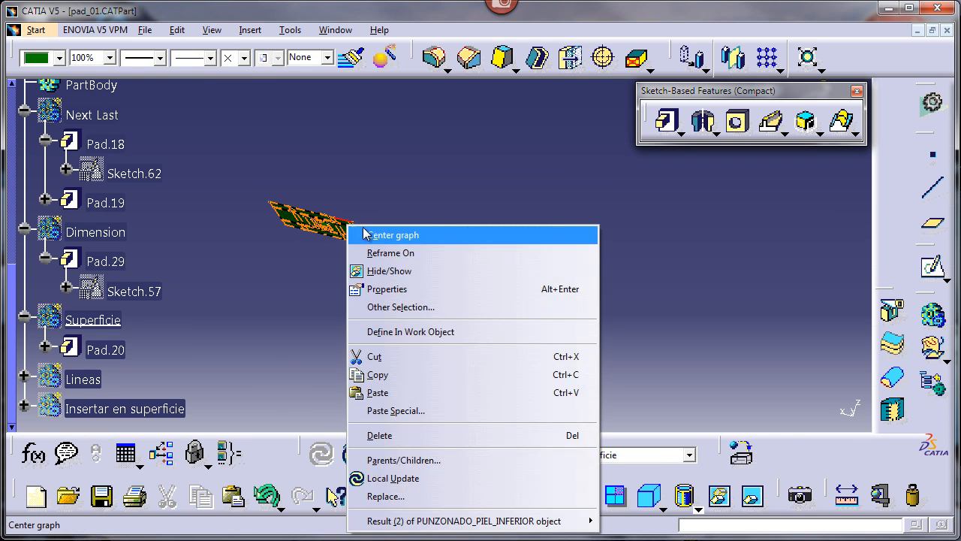
left_click(368, 232)
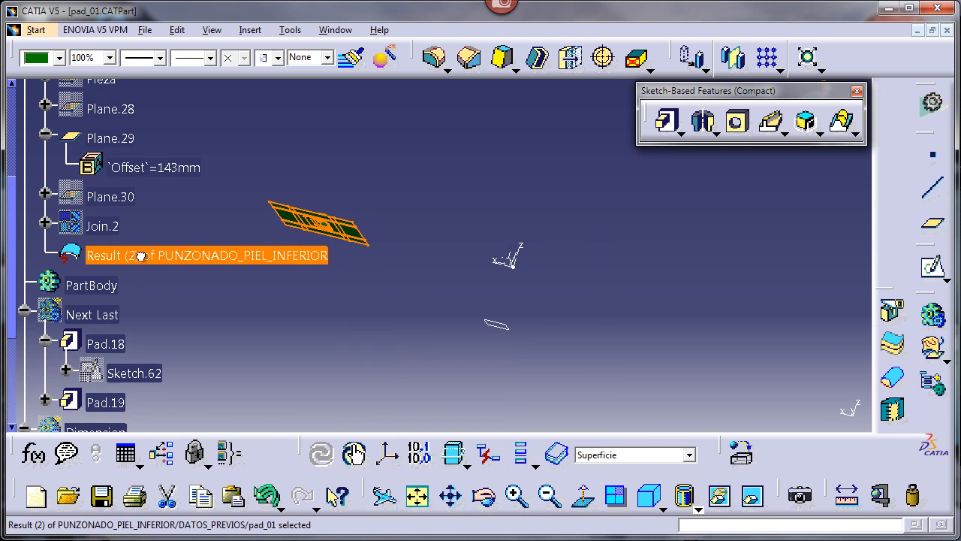
right_click(147, 255)
left_click(171, 280)
scroll(174, 285, "down", 9)
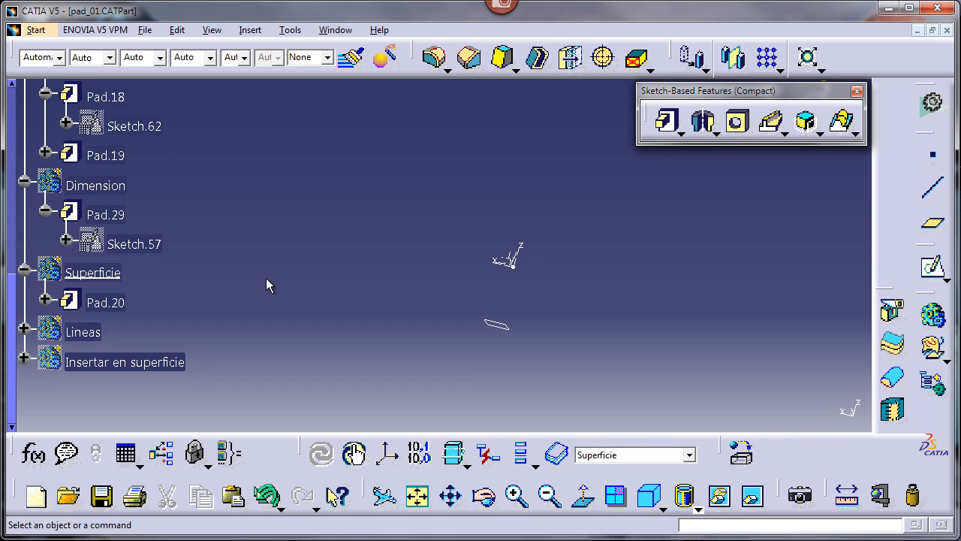
Show the hidden Lineas body
right_click(75, 332)
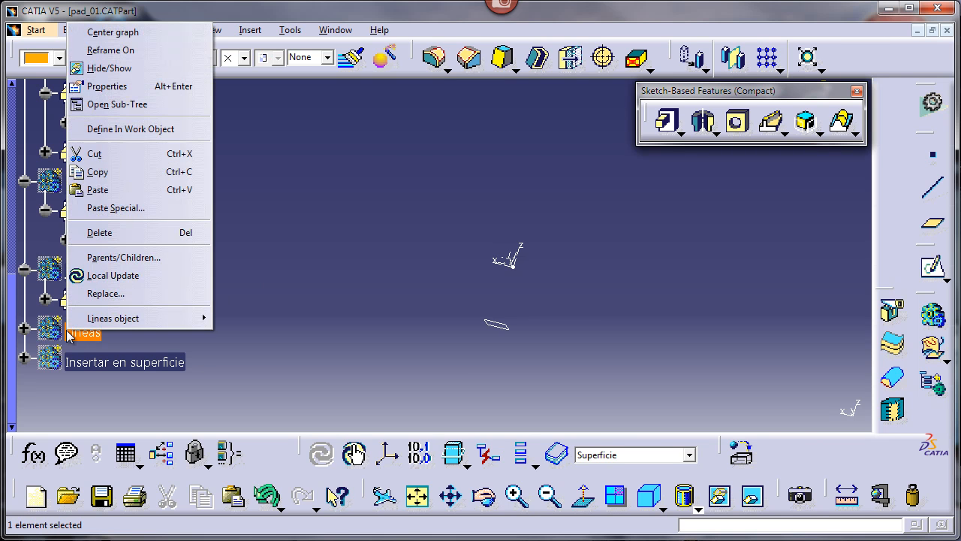
left_click(87, 67)
mouse_move(395, 301)
middle_mouse_down()
mouse_move(392, 348)
mouse_move(526, 179)
mouse_move(519, 302)
mouse_move(495, 270)
mouse_move(383, 295)
middle_mouse_up()
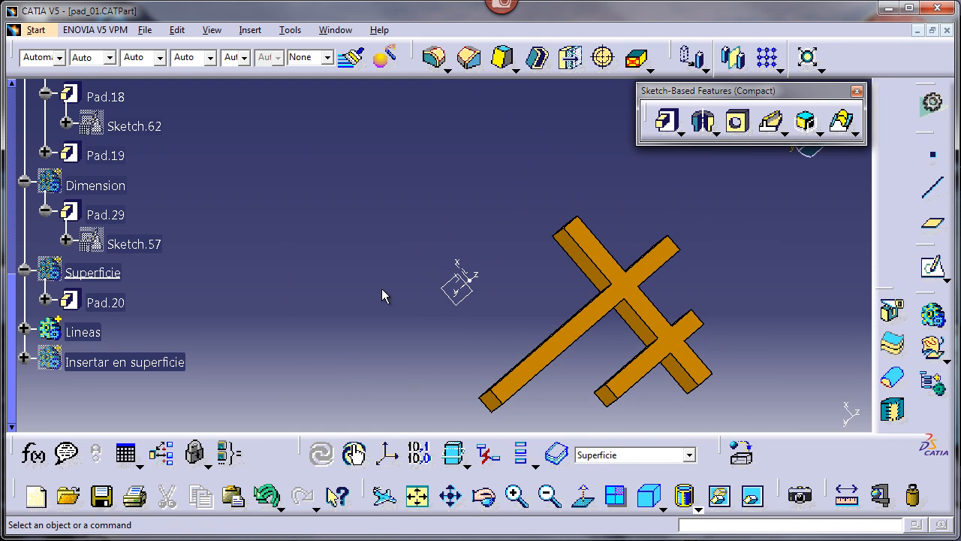
Define the Lineas body as the in-work object and review the definition of its Pad.28
left_click(24, 328)
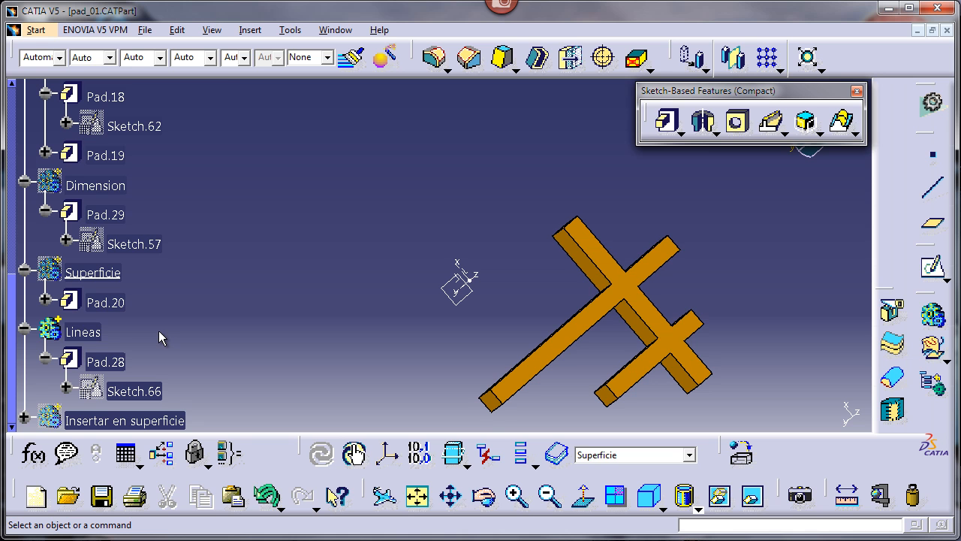
right_click(85, 337)
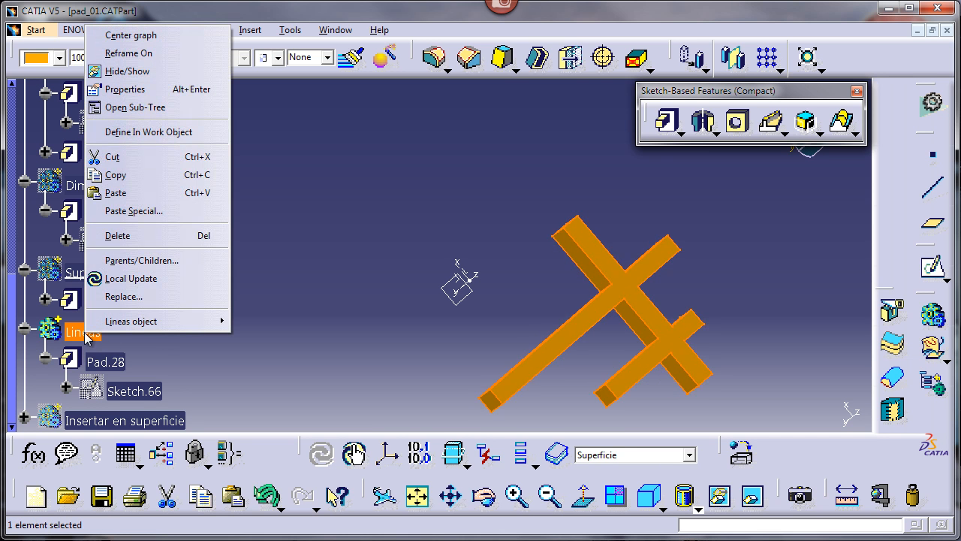
left_click(135, 132)
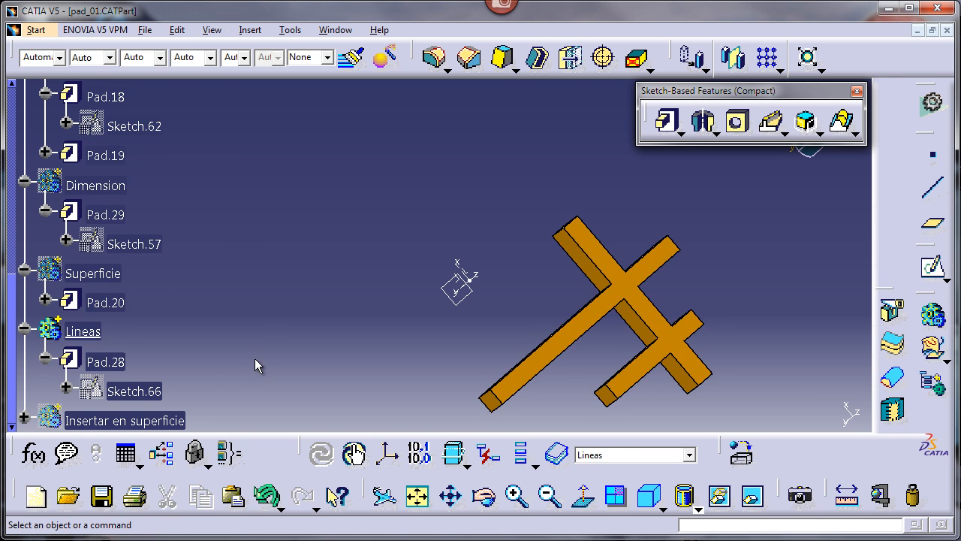
double_click(126, 365)
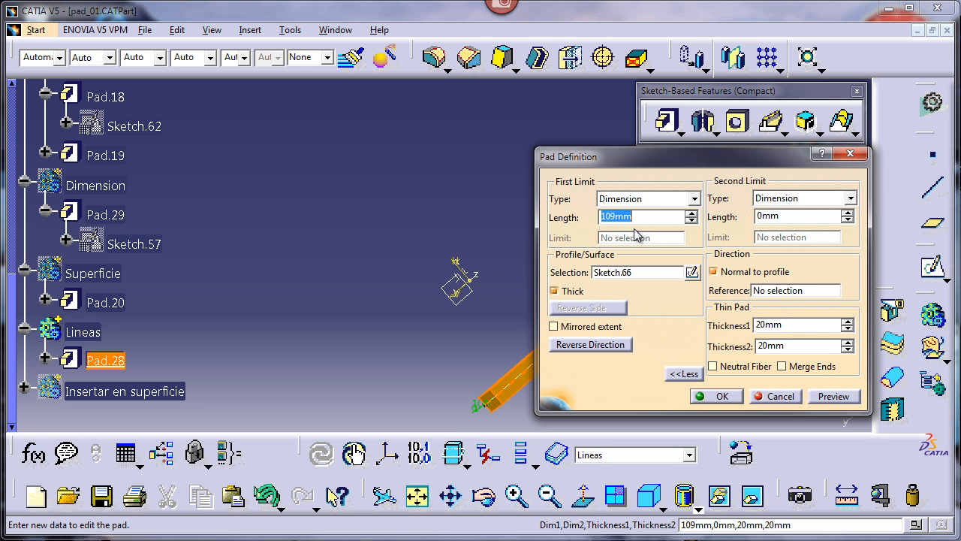
left_click(764, 398)
Edit Sketch.66 so its two vertical lines and its horizontal line no longer cross, and update the pad
left_click(45, 359)
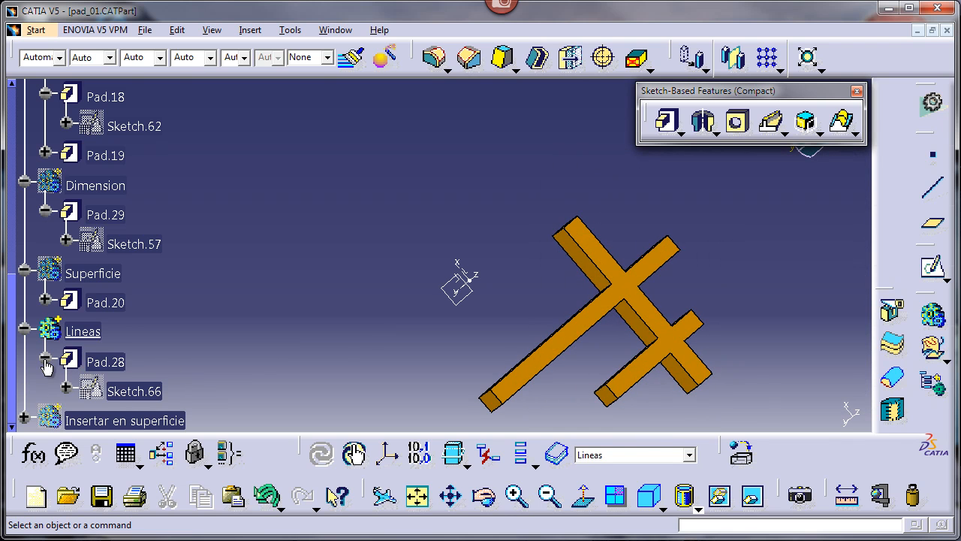
double_click(157, 389)
mouse_move(301, 330)
middle_mouse_down()
mouse_move(405, 292)
mouse_move(386, 283)
mouse_move(407, 277)
middle_mouse_up()
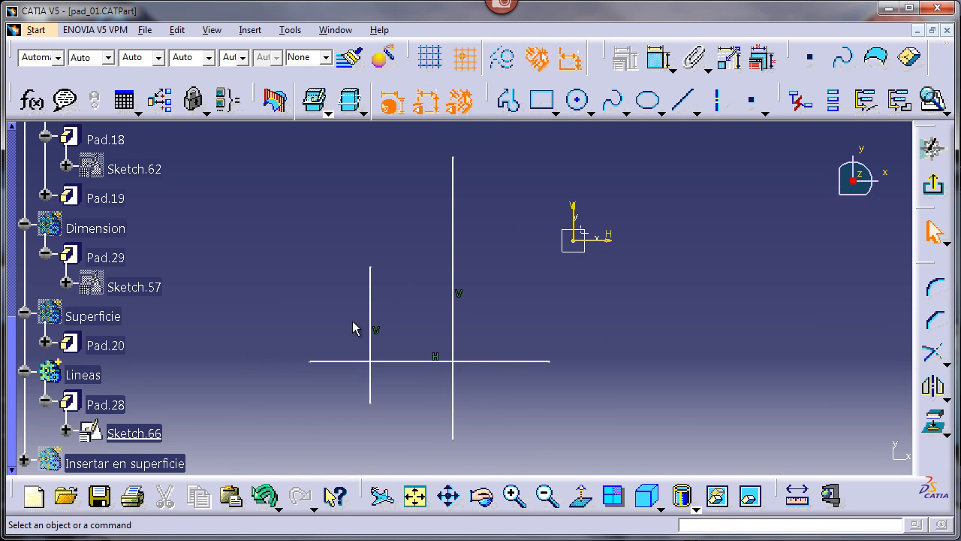
left_click_drag(370, 338, 635, 338)
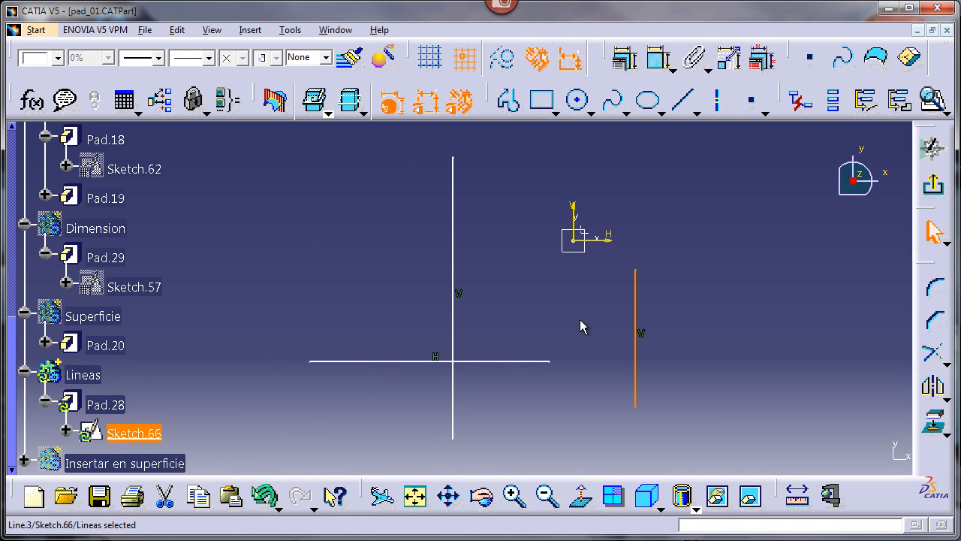
left_click_drag(457, 307, 572, 352)
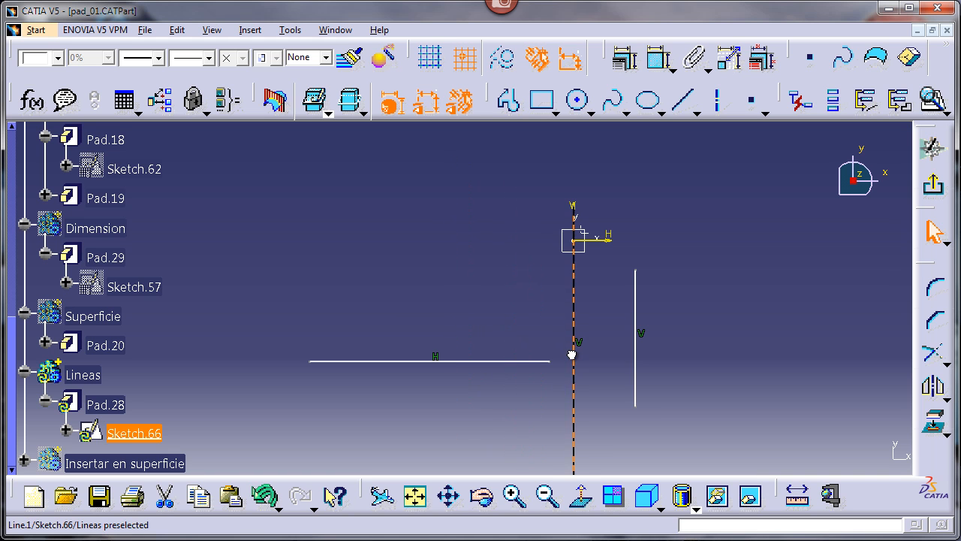
left_click(519, 350)
mouse_move(437, 344)
middle_mouse_down()
mouse_move(422, 395)
mouse_move(418, 343)
middle_mouse_up()
left_click_drag(419, 340, 351, 321)
left_click_drag(547, 365, 524, 343)
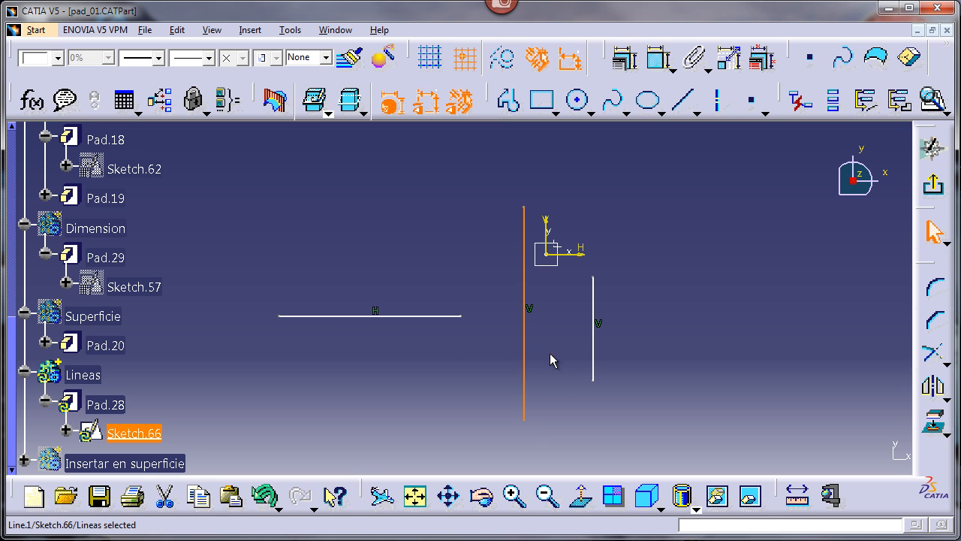
left_click(547, 350)
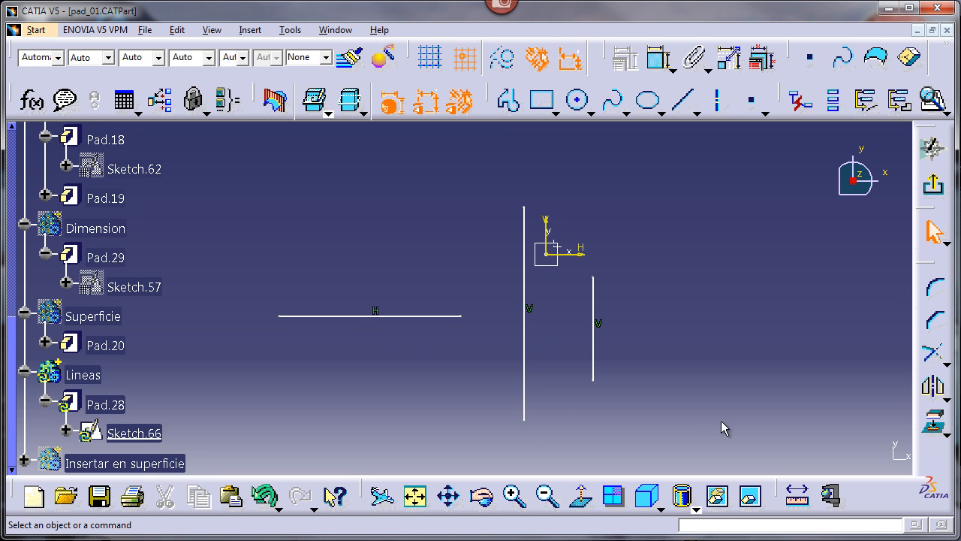
left_click(933, 184)
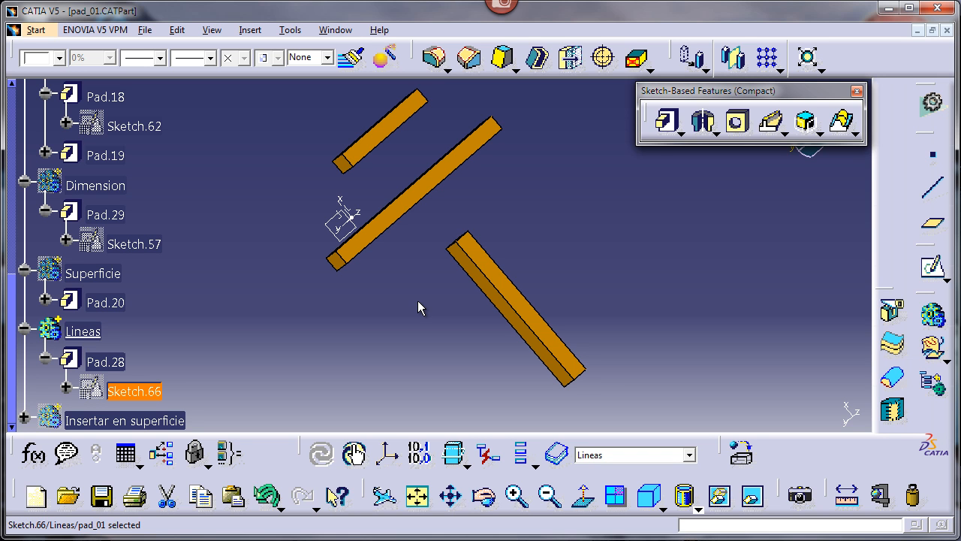
middle_click_drag(417, 300, 336, 321)
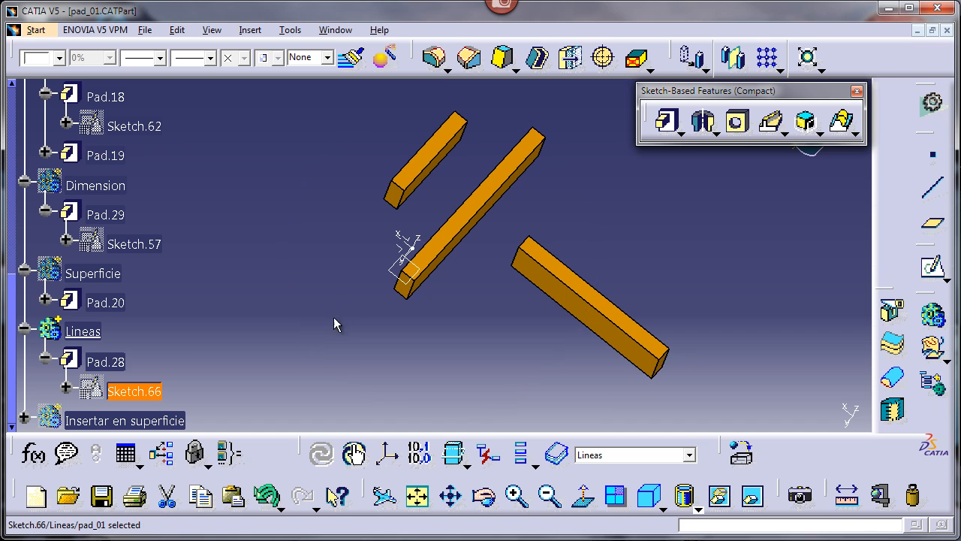
Delete Pad.28 from the Lineas body, keeping its parent Sketch.66
left_click(121, 364)
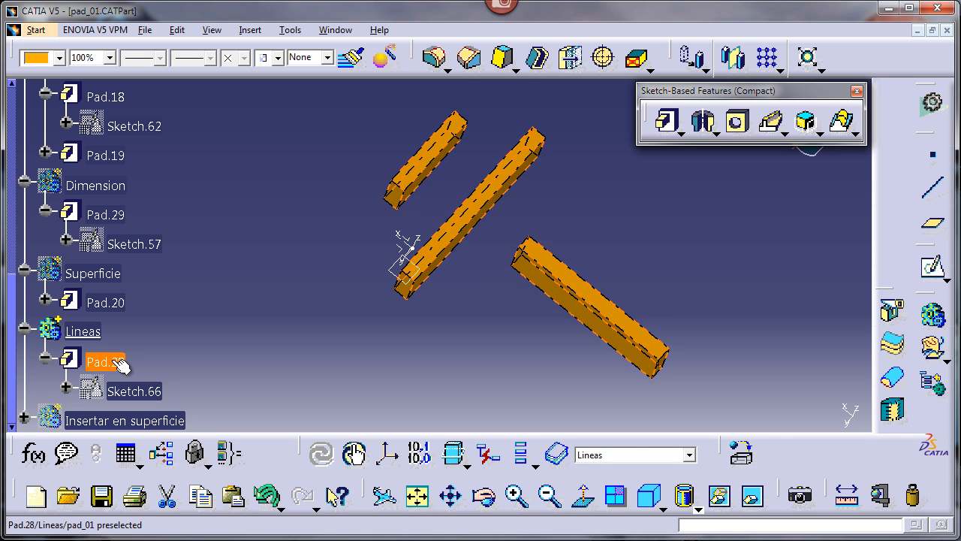
key("Delete")
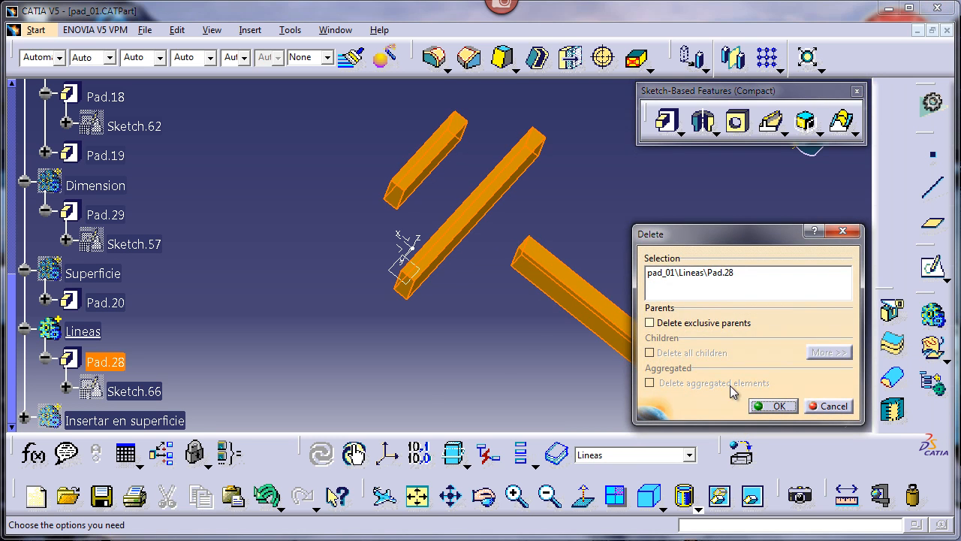
left_click(778, 406)
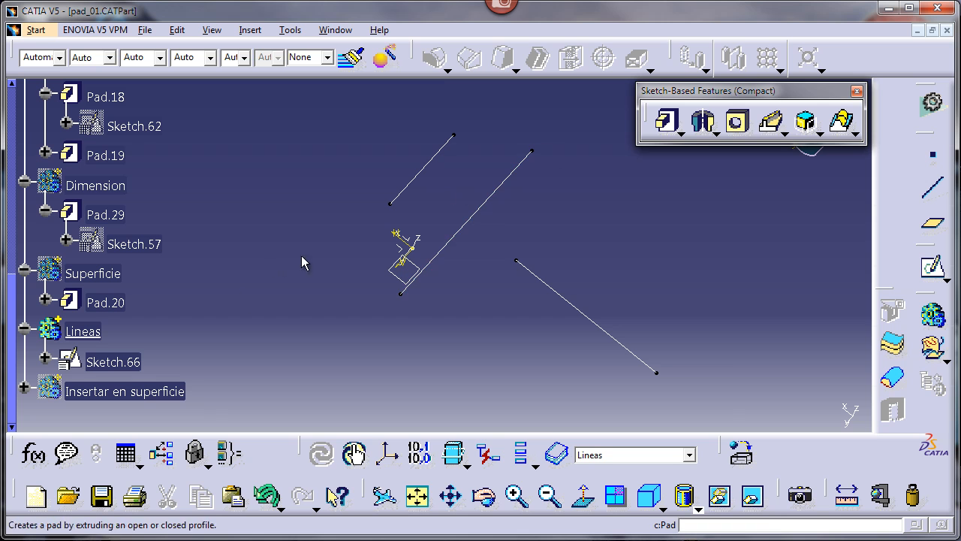
Start a 45 mm pad from Sketch.66, accepting its several open profiles, and enable the Thick option
left_click(663, 120)
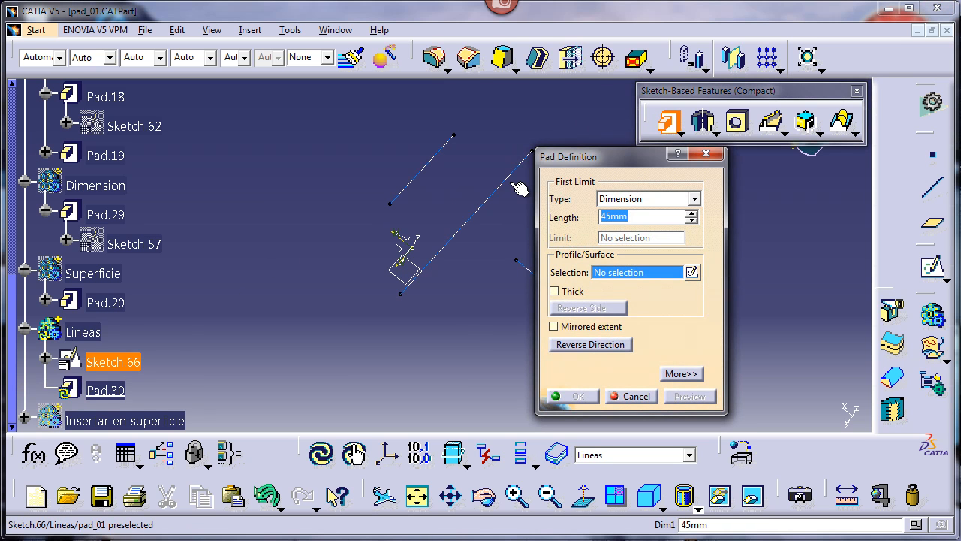
middle_click_drag(511, 184, 386, 187)
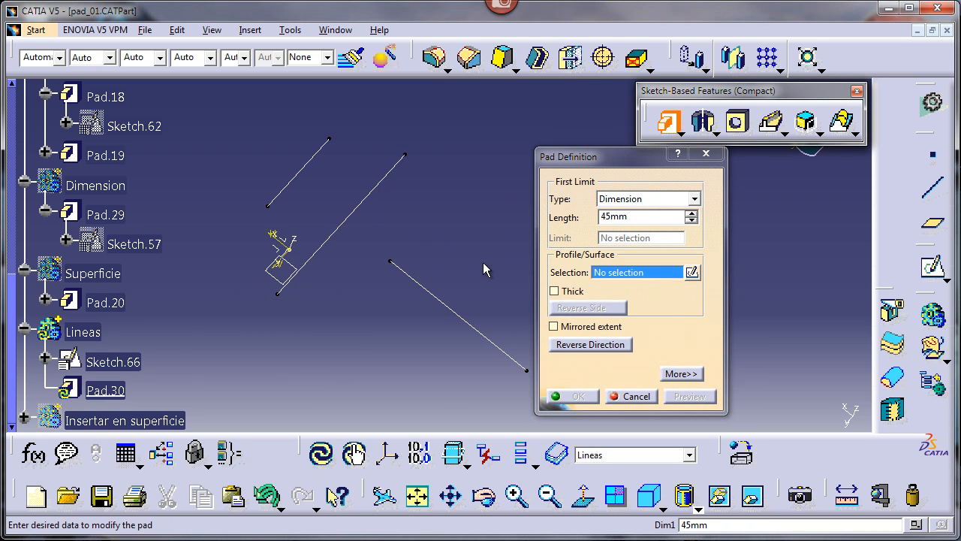
left_click(140, 362)
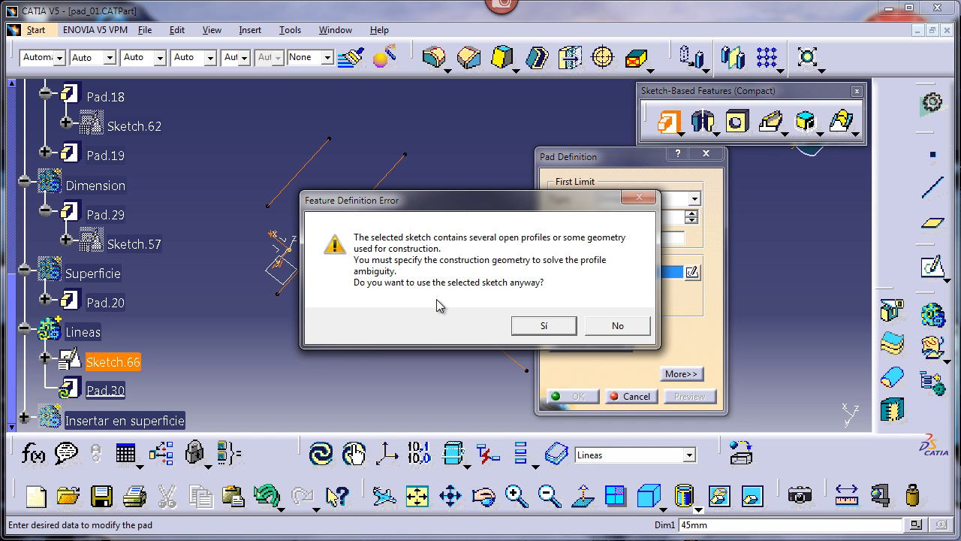
left_click(544, 325)
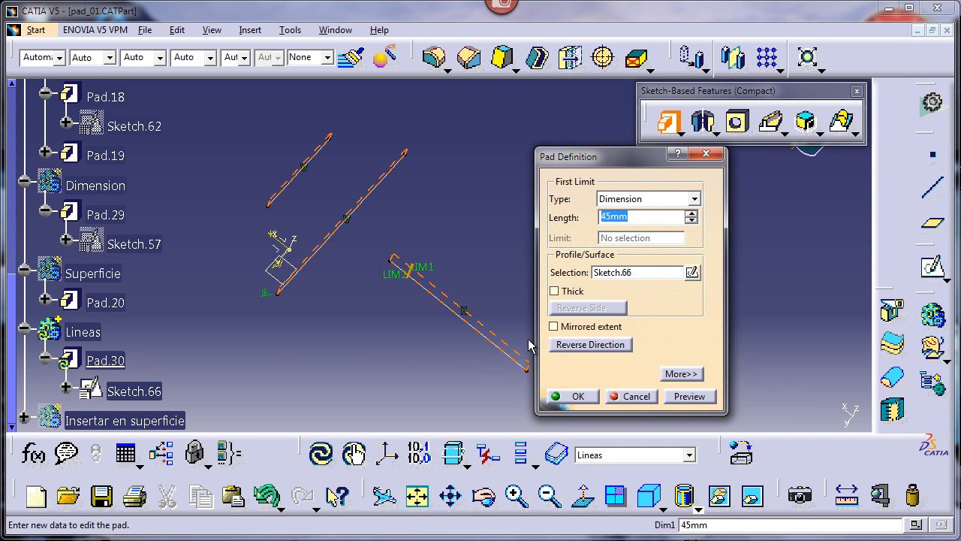
mouse_move(431, 293)
middle_mouse_down()
mouse_move(365, 232)
mouse_move(341, 298)
mouse_move(316, 279)
mouse_move(318, 290)
mouse_move(386, 283)
mouse_move(386, 216)
mouse_move(402, 286)
middle_mouse_up()
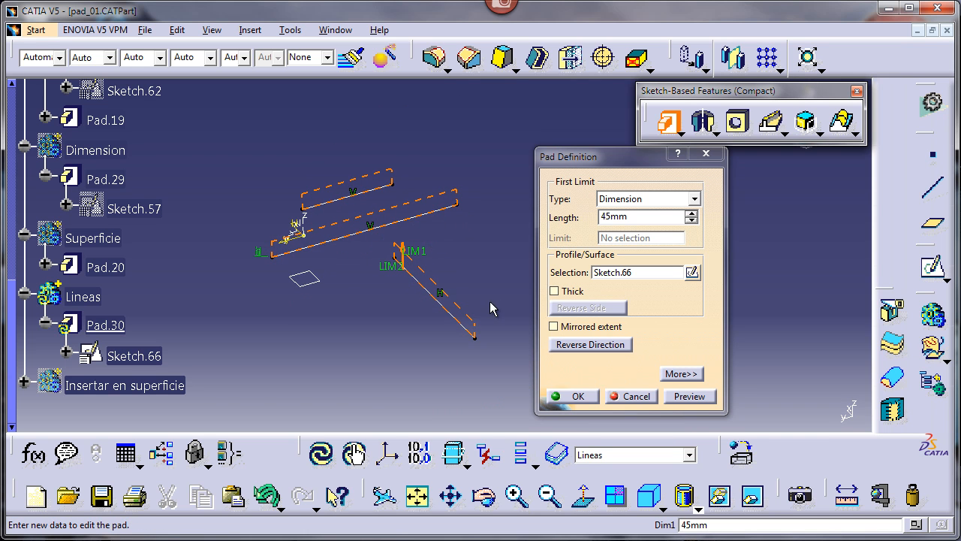
left_click(556, 292)
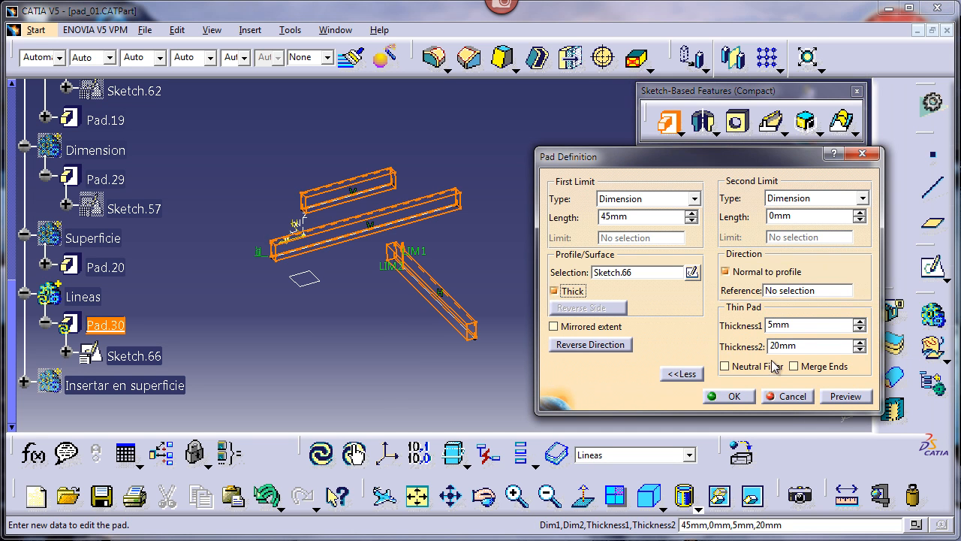
Preview the thick pad with Thickness1 set to 50 mm and examine the material on each side of the lines
middle_click_drag(443, 317, 300, 263)
middle_click_drag(305, 343, 306, 317)
middle_click_drag(279, 269, 314, 296)
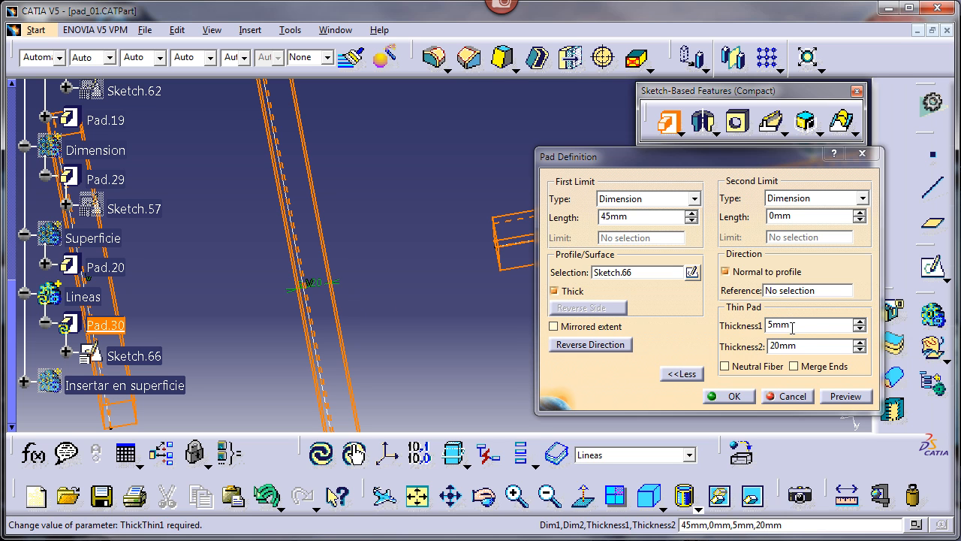
double_click(792, 328)
type("50")
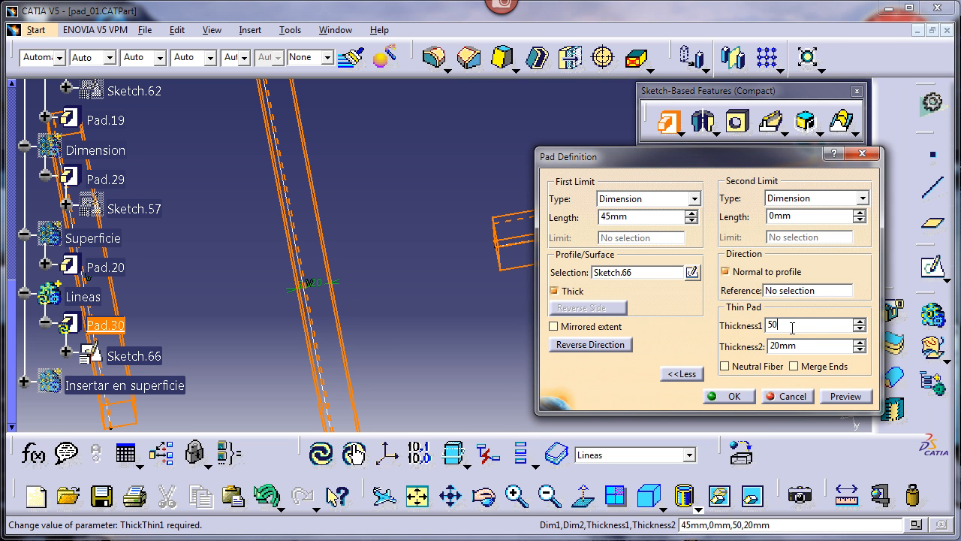
left_click(823, 397)
middle_click_drag(414, 270, 394, 264)
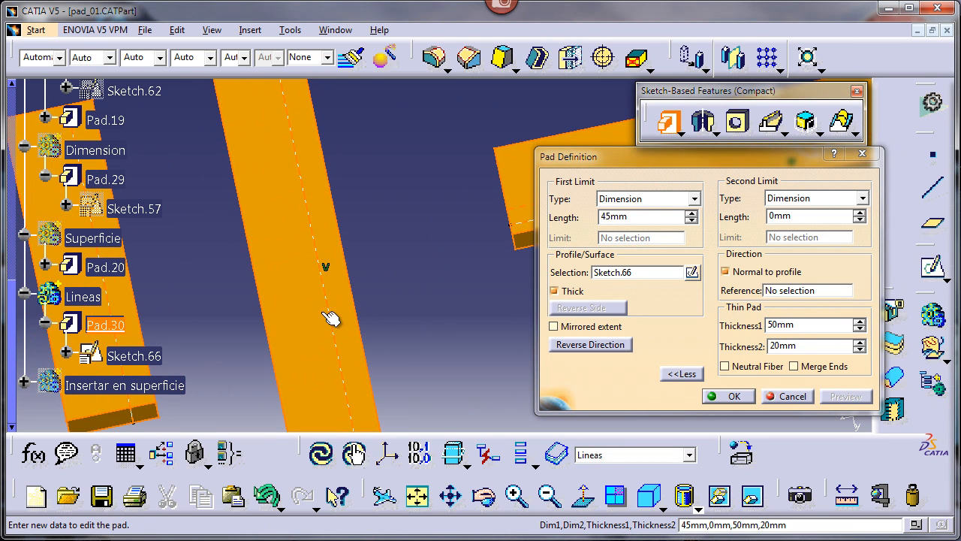
middle_click_drag(385, 300, 398, 368)
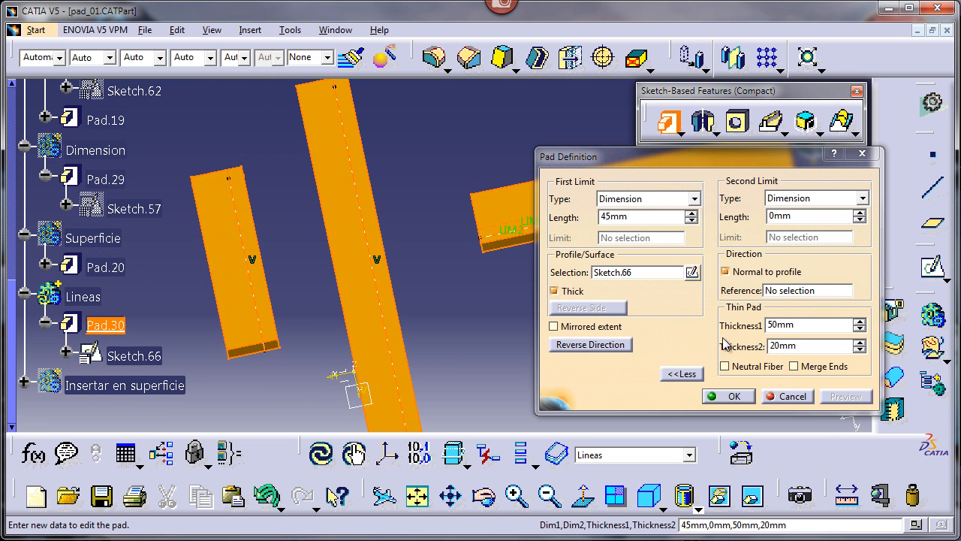
Set the pad's Thickness1 to 20 mm and create the thick pad
double_click(797, 325)
type("20")
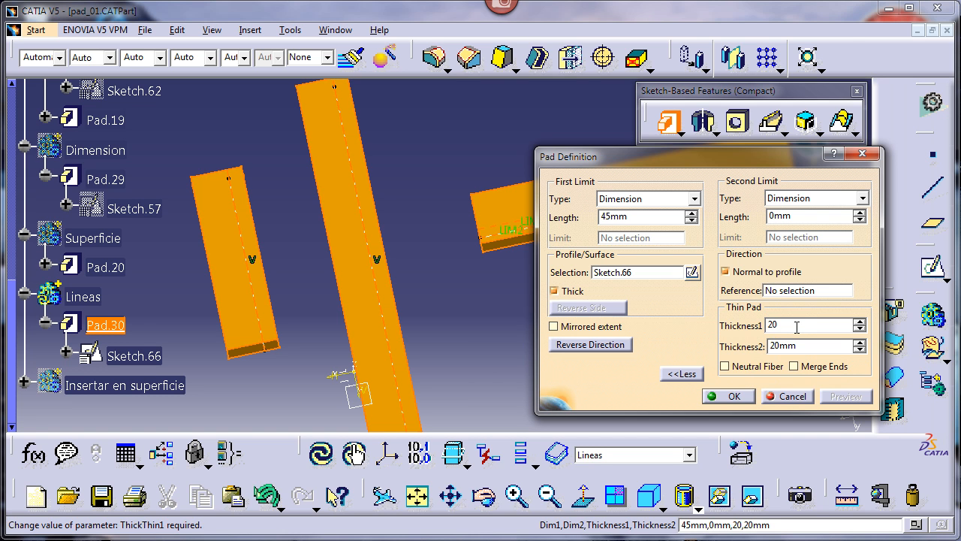
left_click(734, 396)
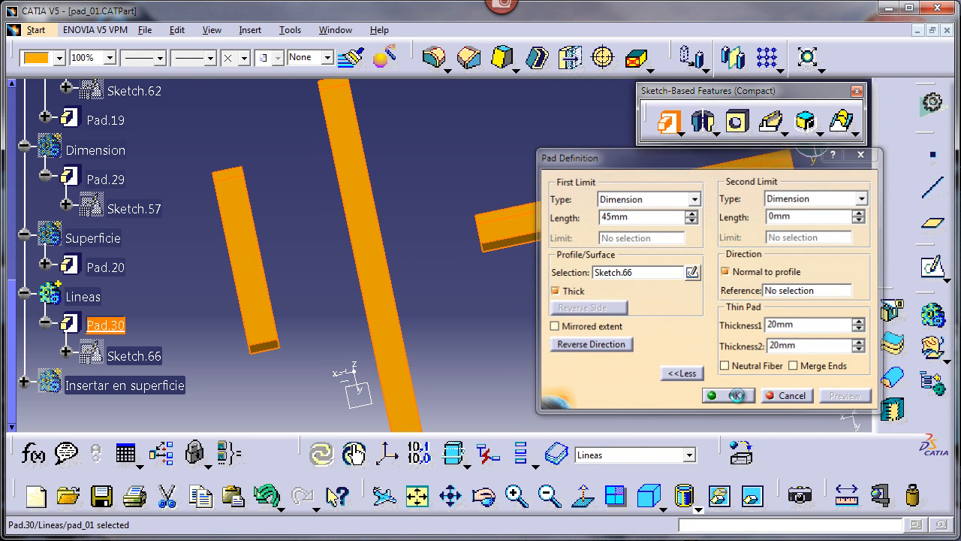
middle_click_drag(581, 285, 573, 326)
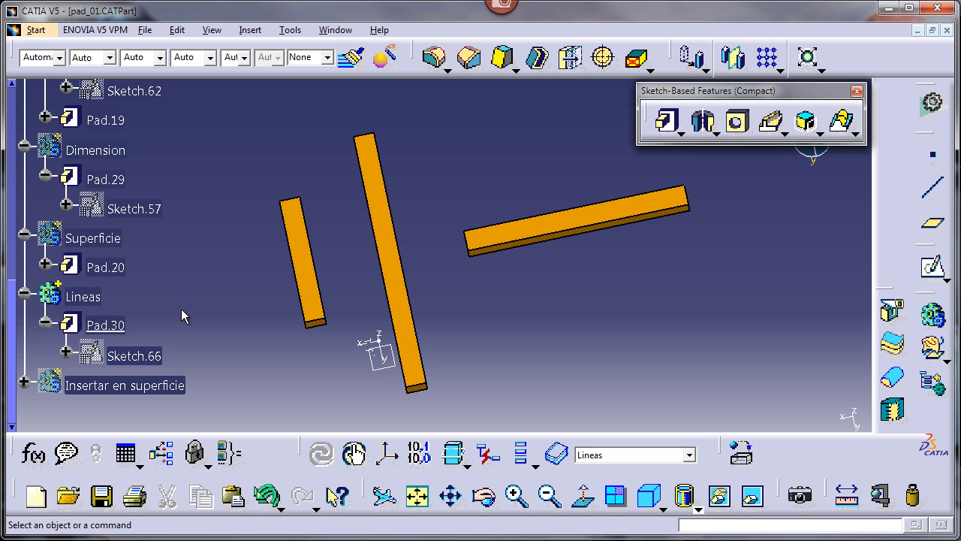
In Sketch.66, extend the horizontal line across both vertical lines and draw a second horizontal line above it crossing both, and exit the sketch
double_click(137, 353)
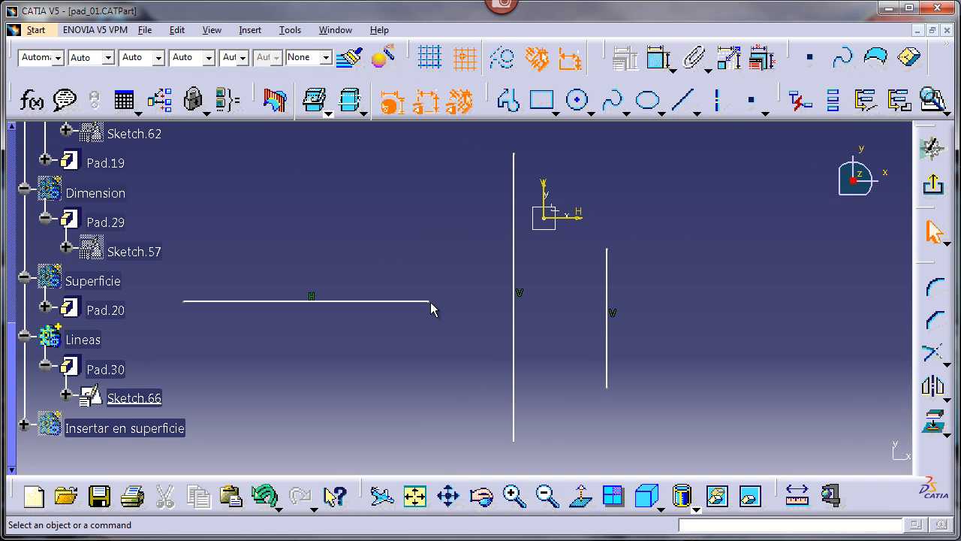
mouse_move(429, 302)
left_mouse_down()
mouse_move(691, 314)
mouse_move(706, 323)
left_mouse_up()
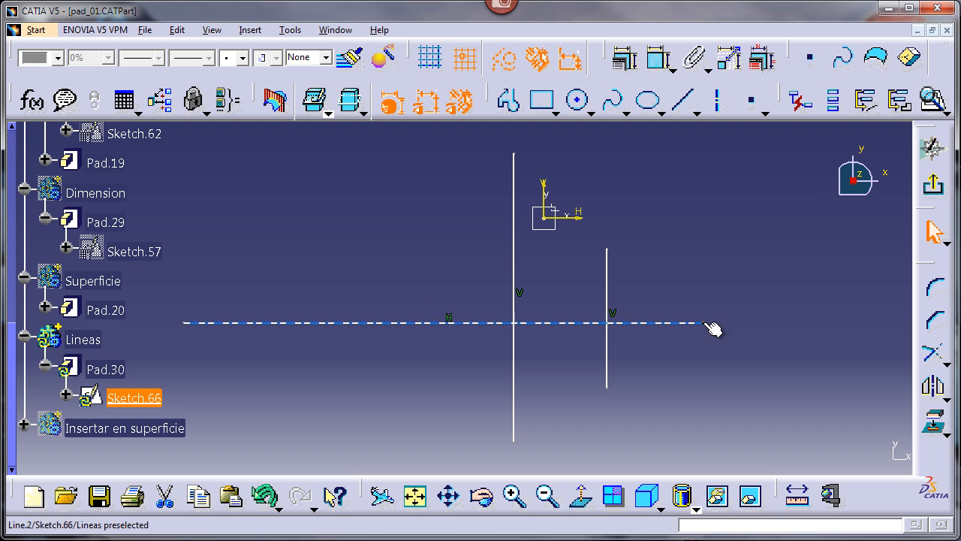
left_click(696, 279)
left_click(685, 102)
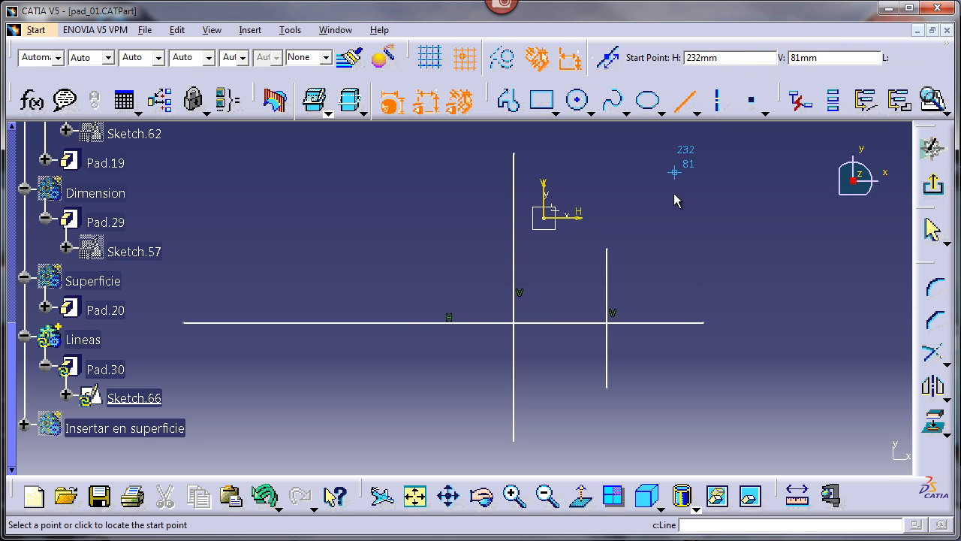
left_click(669, 276)
left_click(338, 280)
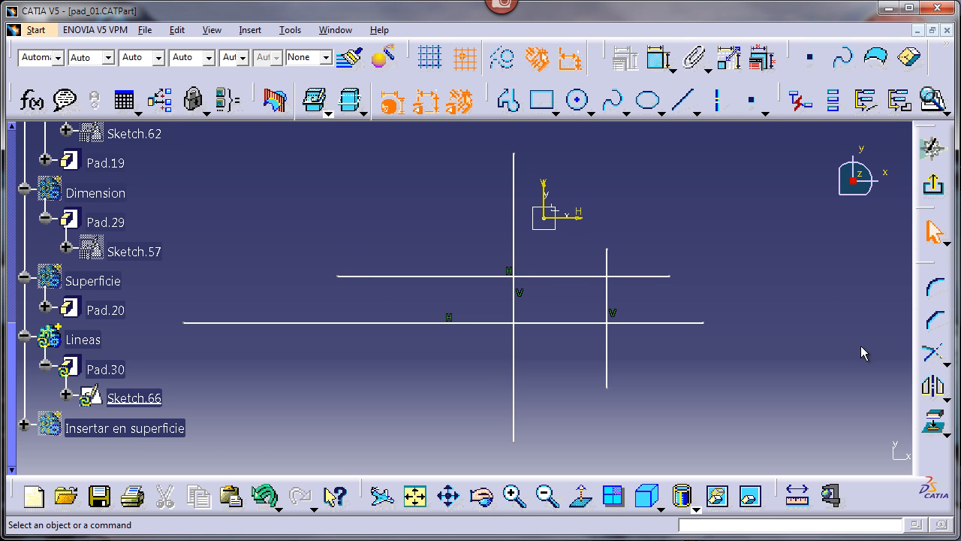
left_click(934, 185)
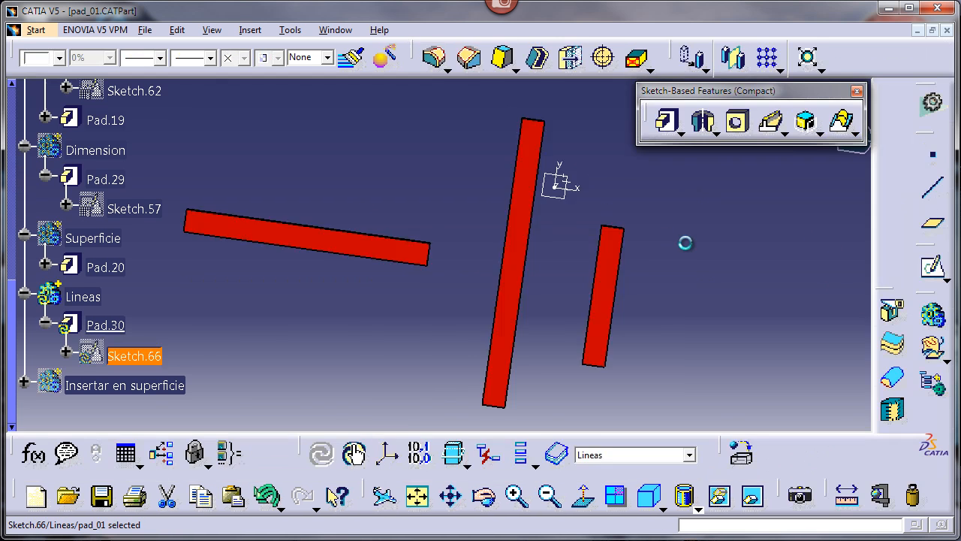